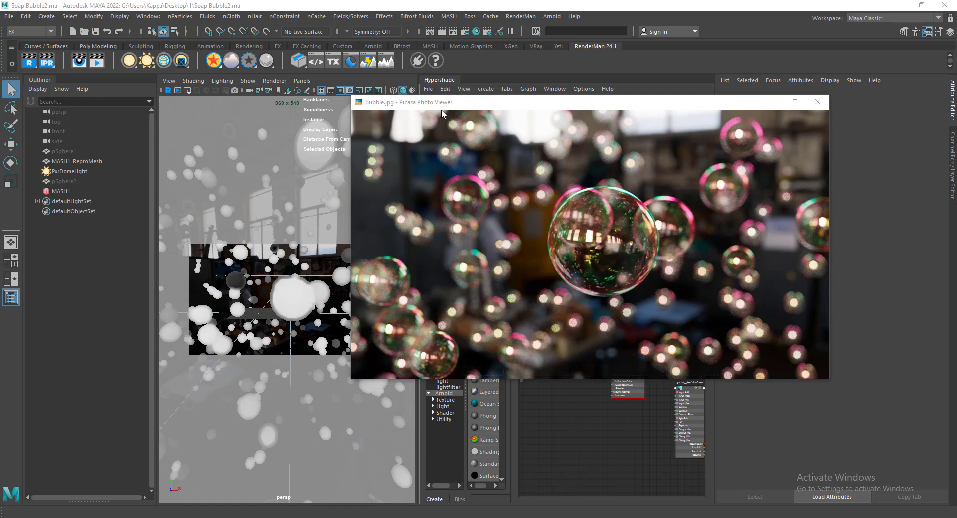
Put away the Bubble.jpg reference photo and frame all nodes in the Hypershade graph
{"action": "left_click_drag", "start_coordinate": [442, 106], "coordinate": [510, 120]}
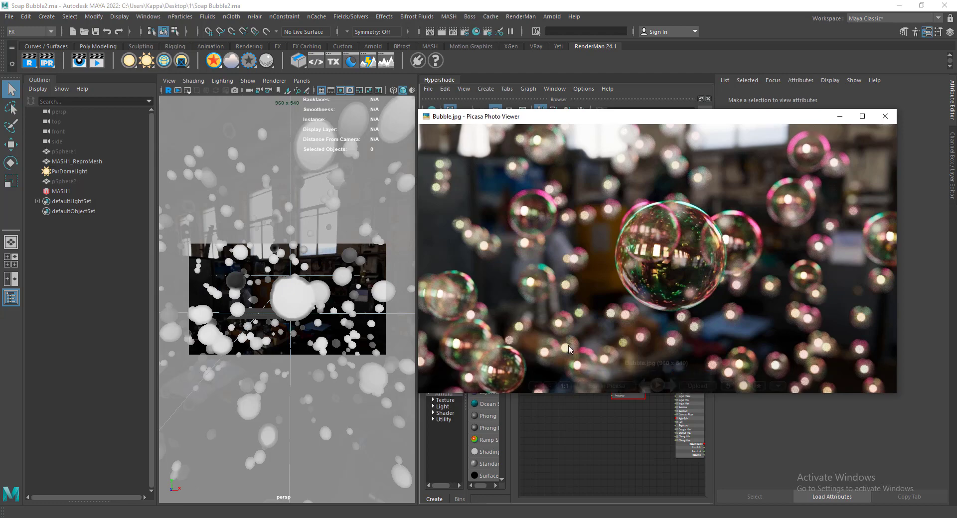
{"action": "left_click", "coordinate": [840, 116]}
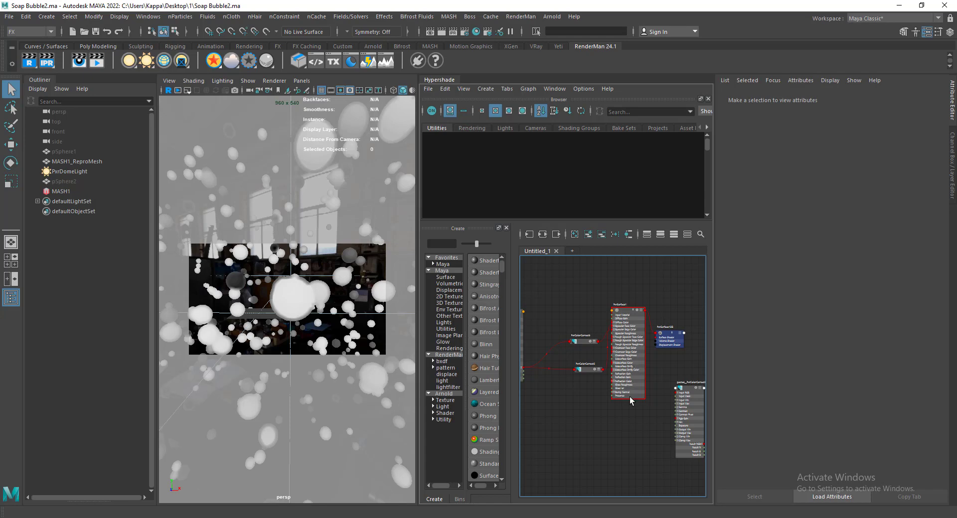
{"action": "key", "text": "a"}
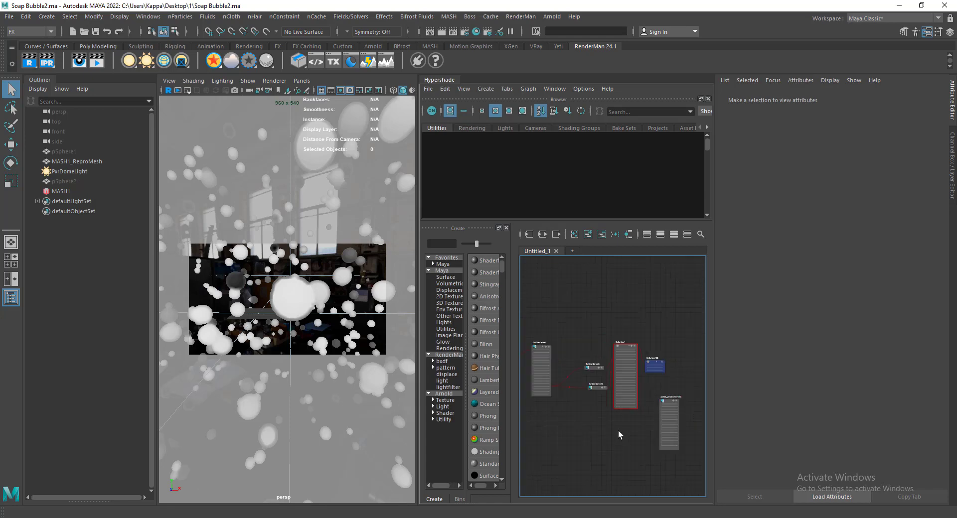
Delete the MASH1_ReproMesh mesh and the MASH1 network from the scene
{"action": "left_click", "coordinate": [82, 161]}
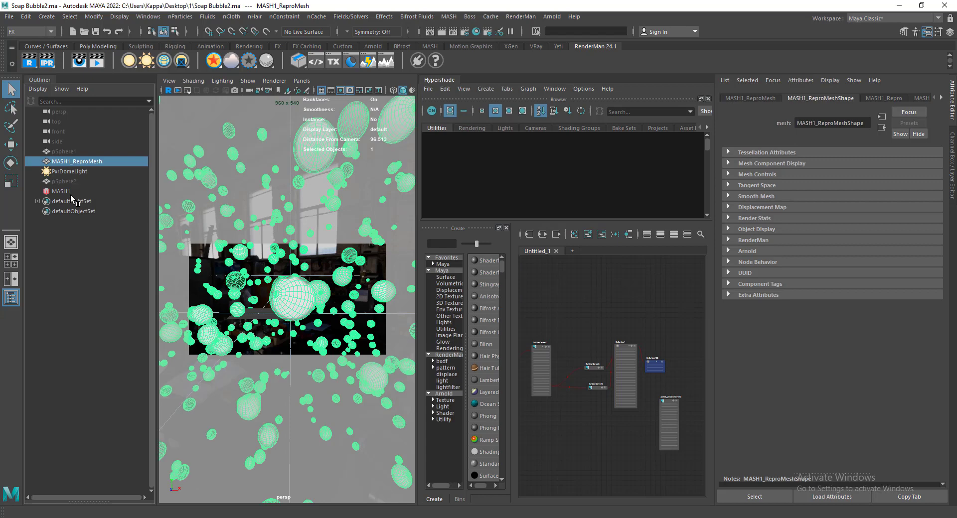
{"action": "left_click", "coordinate": [69, 192], "text": "ctrl"}
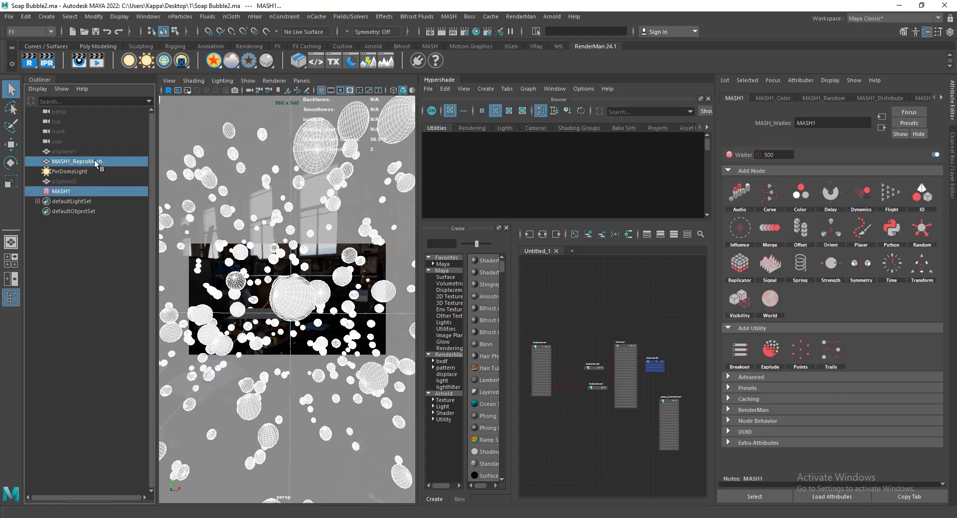
{"action": "key", "text": "Delete"}
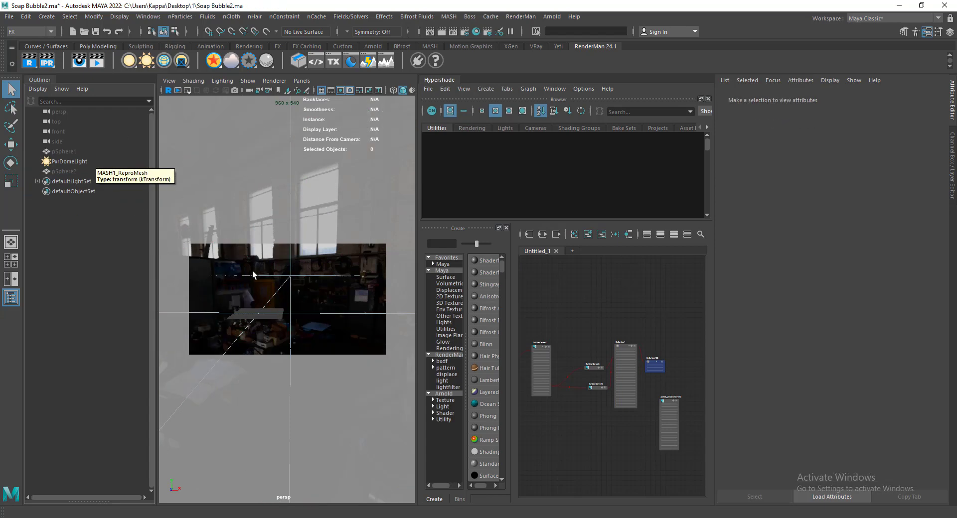
Unhide pSphere2 and pSphere1, and delete pSphere2 from the scene
{"action": "left_click", "coordinate": [68, 170]}
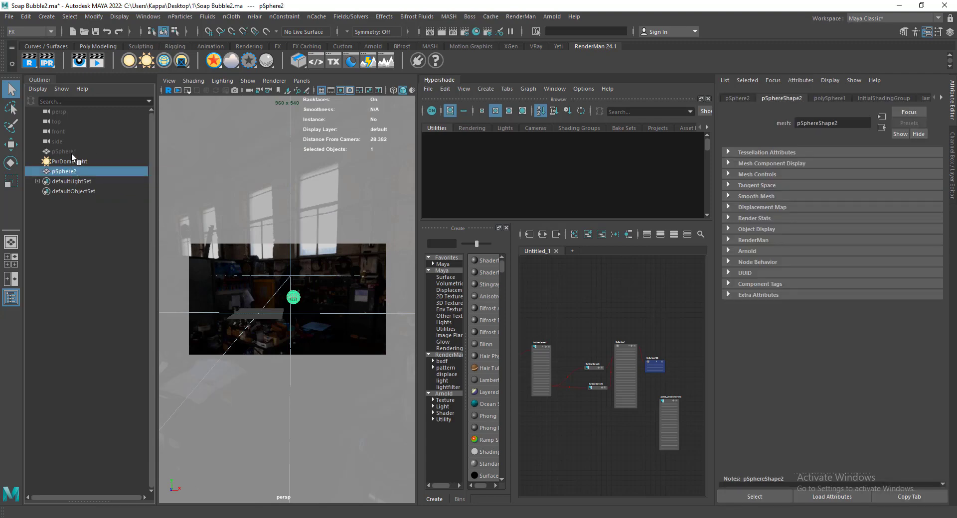
{"action": "left_click", "coordinate": [71, 153]}
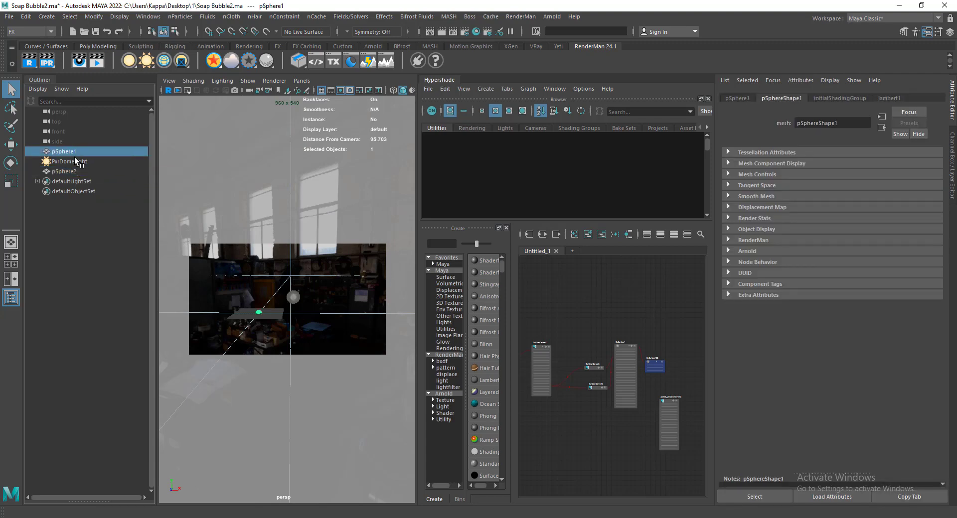
{"action": "left_click", "coordinate": [293, 298]}
{"action": "key", "text": "Delete"}
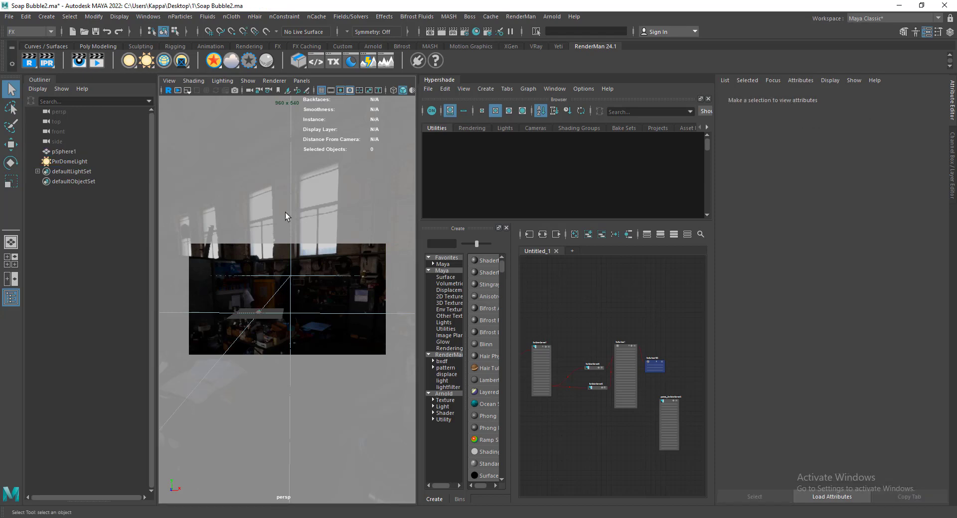
Check the Depth of Field settings of the persp camera
{"action": "left_click", "coordinate": [249, 91]}
{"action": "scroll", "coordinate": [770, 397], "scroll_direction": "down", "scroll_amount": 1}
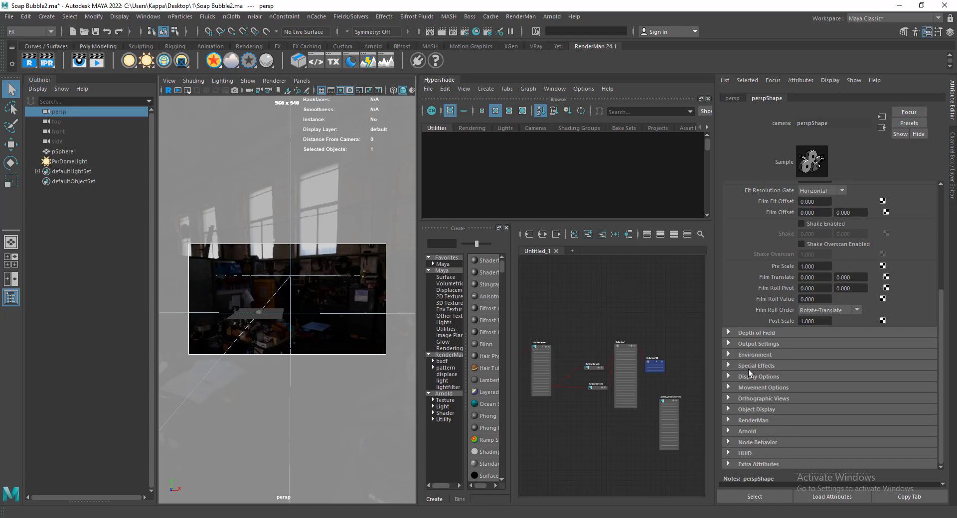
{"action": "left_click", "coordinate": [743, 334]}
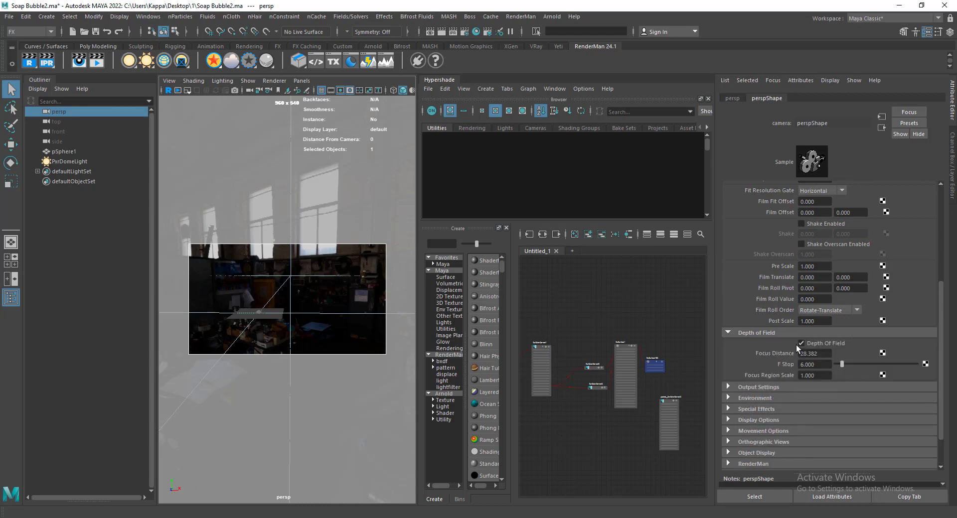
{"action": "left_click", "coordinate": [738, 333]}
{"action": "scroll", "coordinate": [739, 333], "scroll_direction": "up", "scroll_amount": 3}
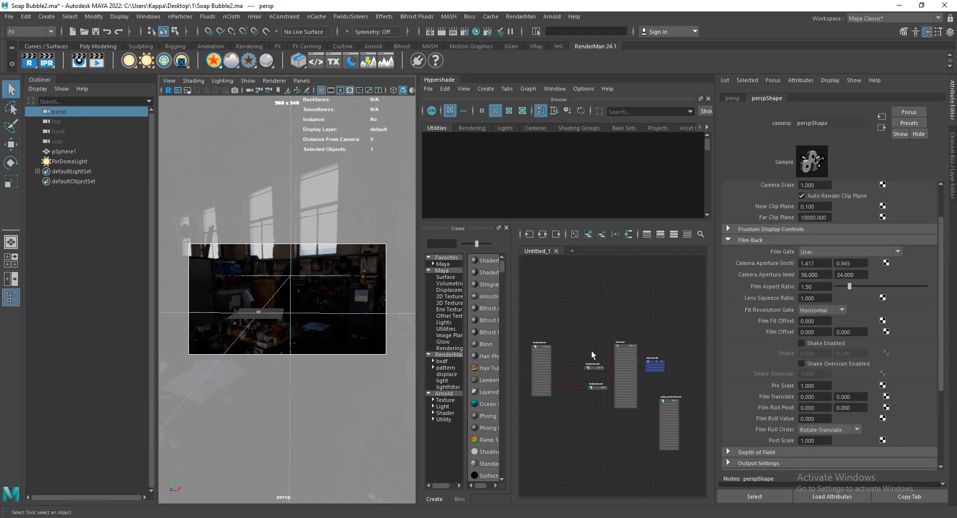
Delete all unused shading nodes and collapse the Hypershade to enlarge the perspective view
{"action": "left_click", "coordinate": [444, 89]}
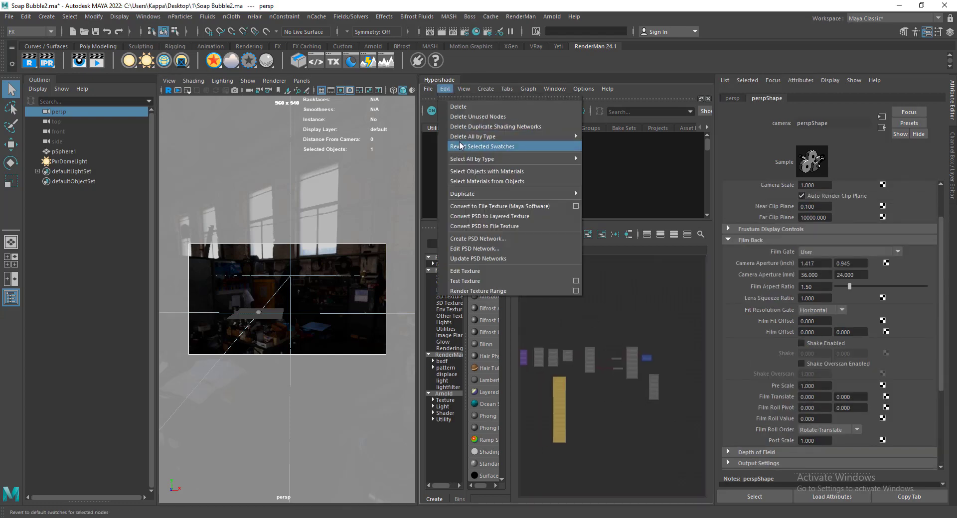
{"action": "left_click", "coordinate": [488, 120]}
{"action": "middle_click_drag", "start_coordinate": [579, 388], "coordinate": [579, 359]}
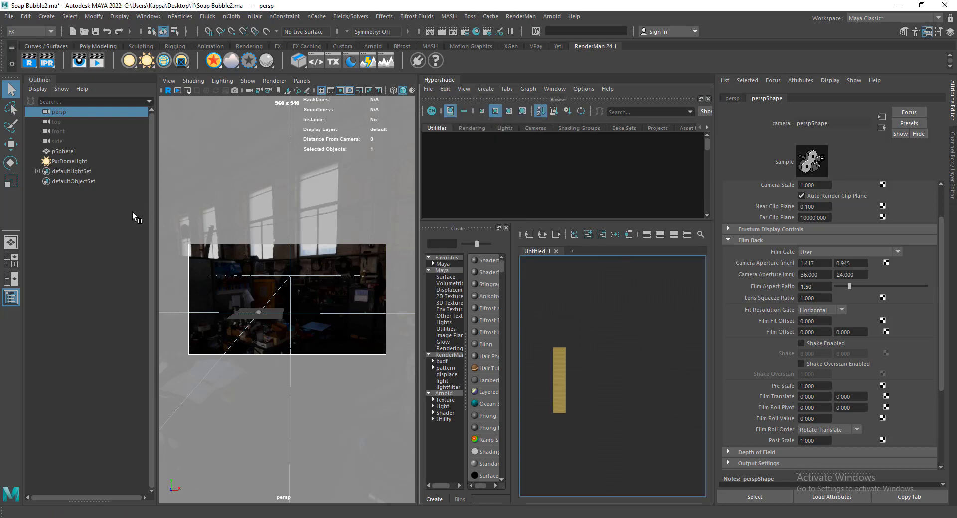
{"action": "left_click", "coordinate": [442, 80]}
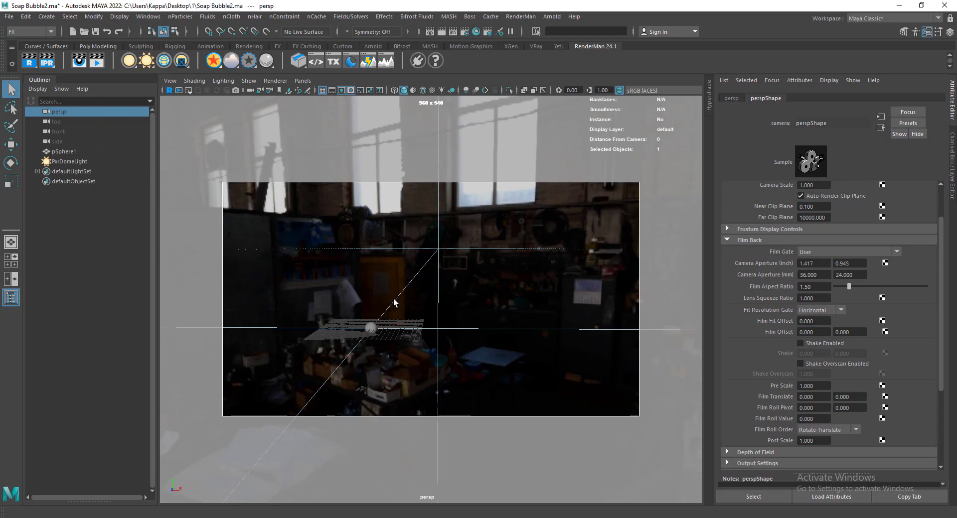
Review the PxrDomeLight's basic attributes, including its exposure and color map
{"action": "left_click", "coordinate": [70, 162]}
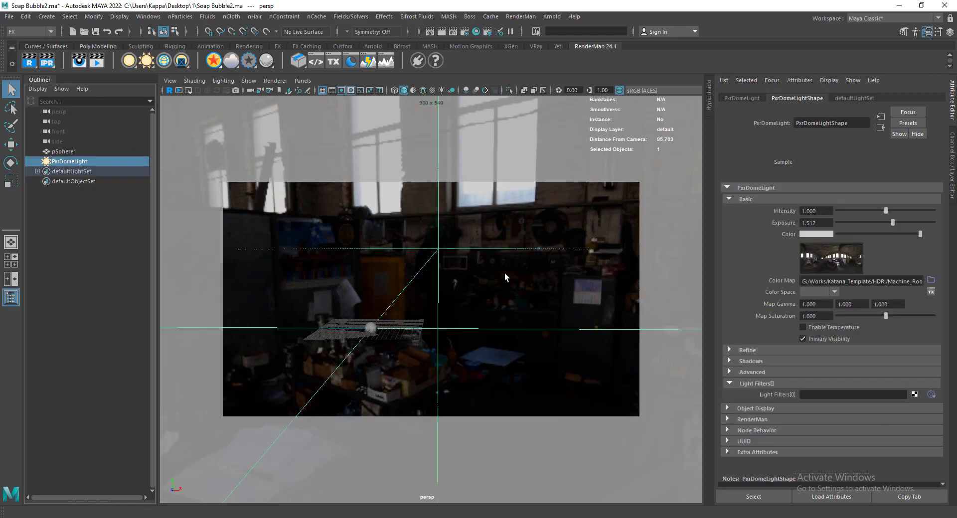
{"action": "left_click", "coordinate": [74, 152]}
{"action": "left_click", "coordinate": [85, 163]}
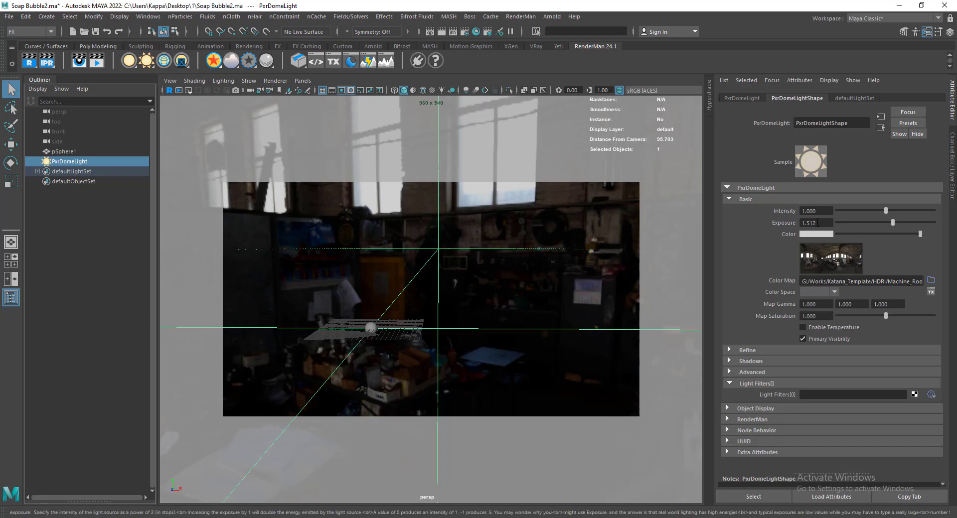
{"action": "mouse_move", "coordinate": [823, 223]}
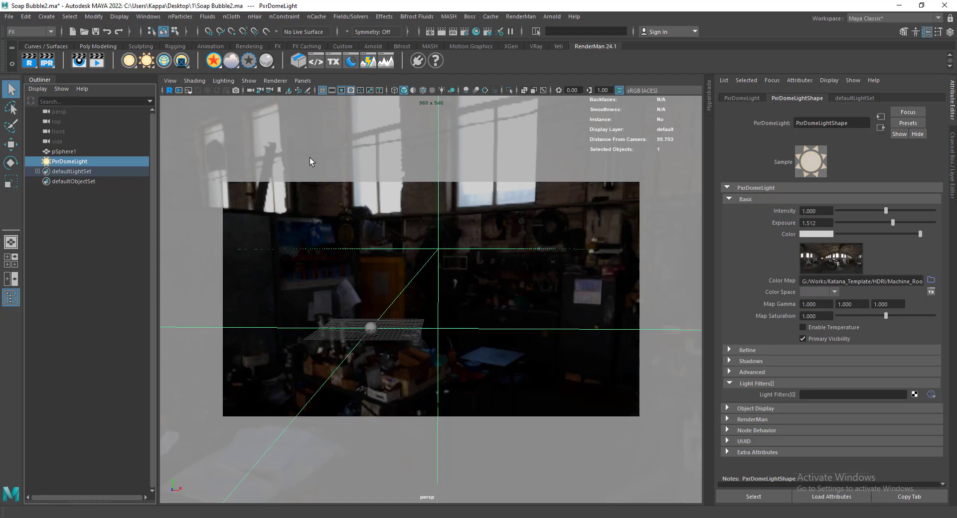
Create a MASH network from the pSphere1 sphere
{"action": "left_click", "coordinate": [371, 327]}
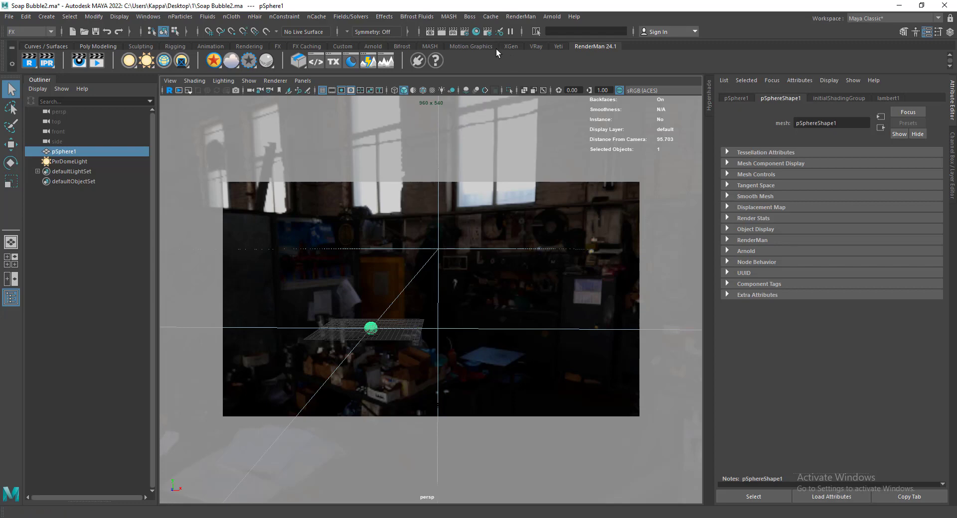
{"action": "left_click", "coordinate": [429, 46]}
{"action": "left_click", "coordinate": [30, 60]}
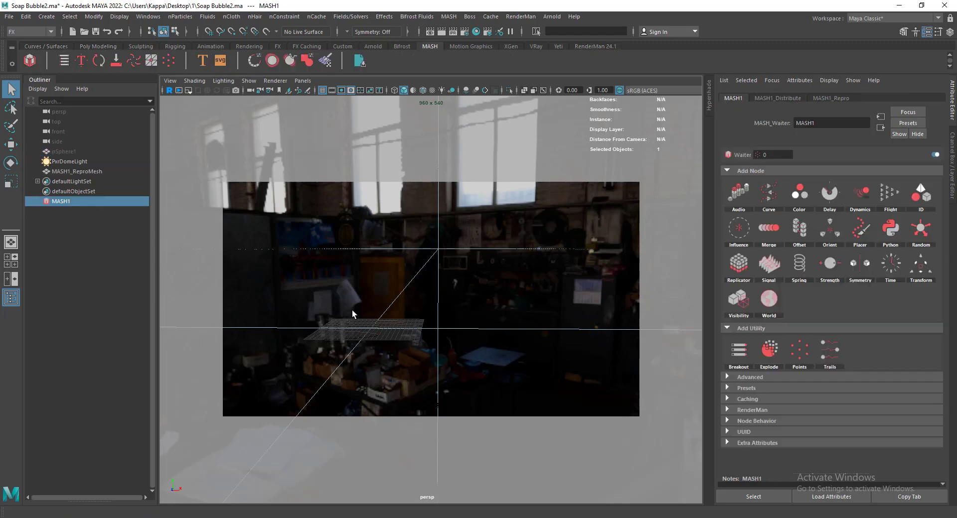
Set the MASH distribution type to Volume with a volume size of 75
{"action": "left_click", "coordinate": [788, 98]}
{"action": "left_click", "coordinate": [827, 184]}
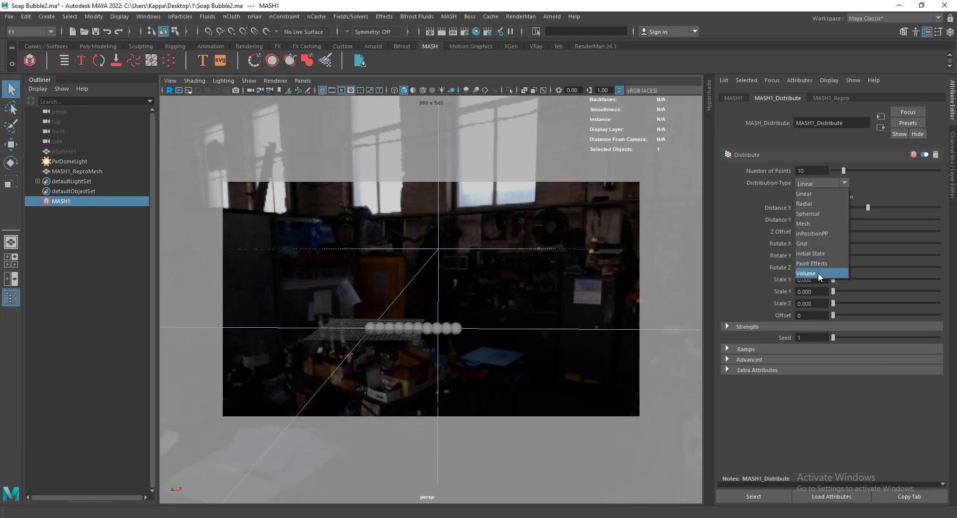
{"action": "left_click", "coordinate": [817, 273]}
{"action": "left_click", "coordinate": [835, 183]}
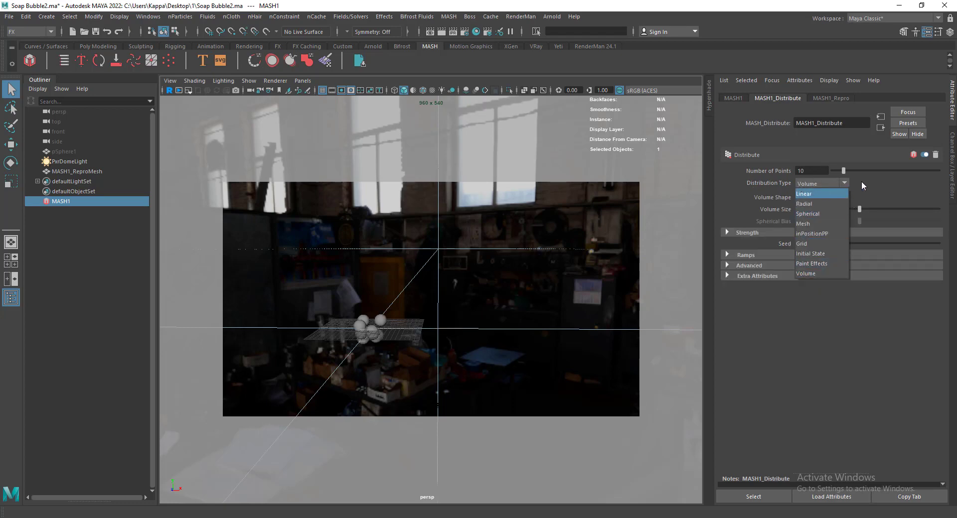
{"action": "left_click", "coordinate": [902, 191]}
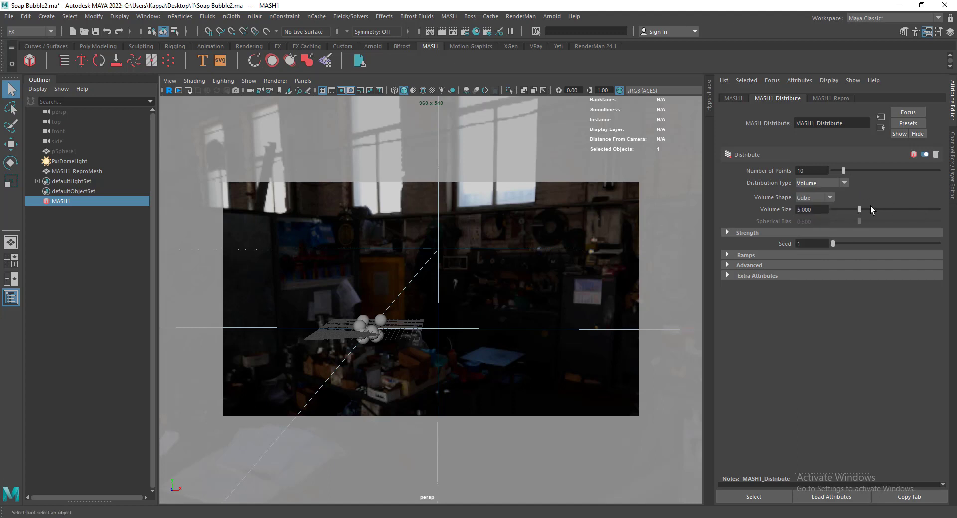
{"action": "left_click_drag", "start_coordinate": [870, 208], "coordinate": [940, 209]}
{"action": "double_click", "coordinate": [808, 210]}
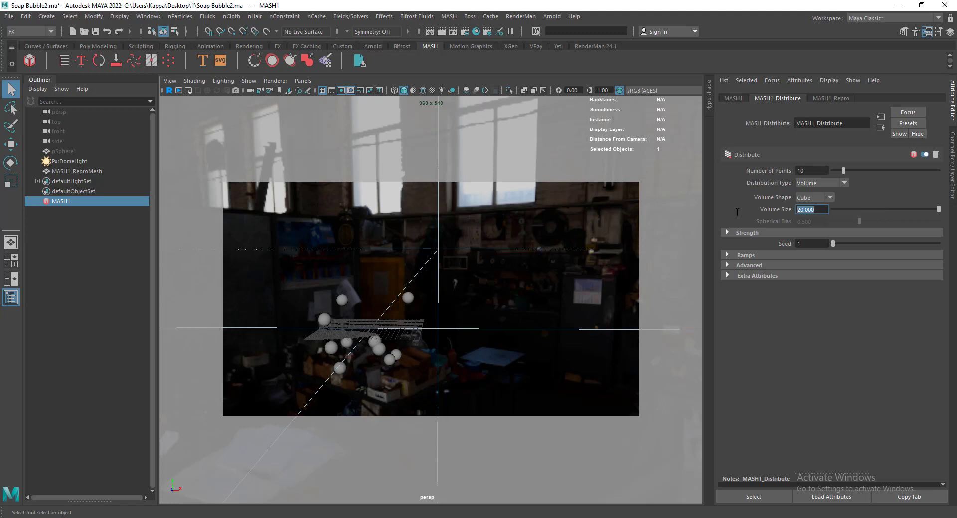
{"action": "type", "text": "75"}
{"action": "key", "text": "Return"}
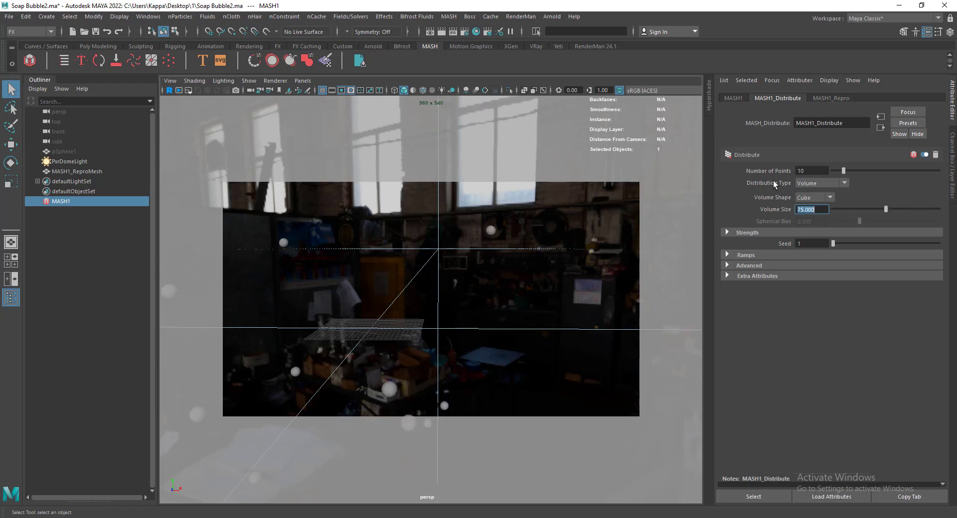
Set the MASH distribution's number of points to 200 and its seed to 8
{"action": "left_click_drag", "start_coordinate": [843, 171], "coordinate": [955, 170]}
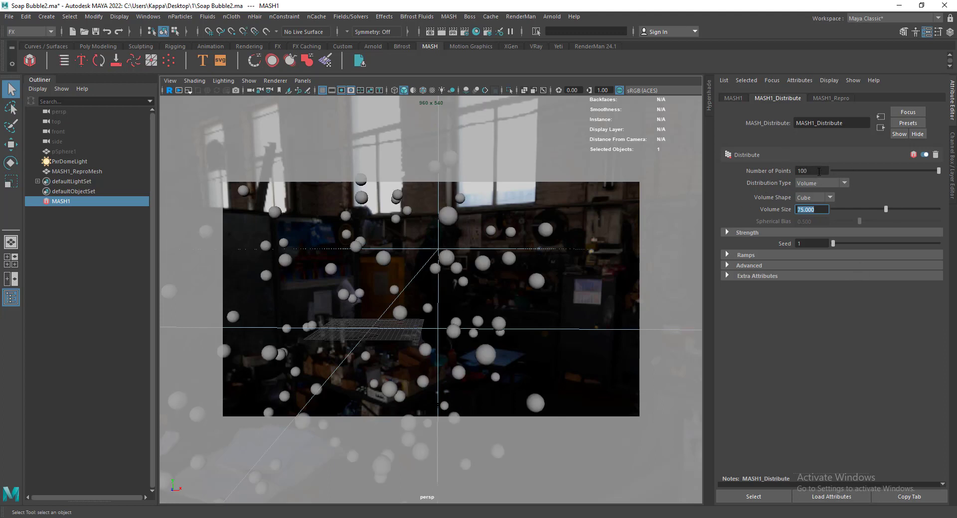
{"action": "left_click", "coordinate": [813, 170]}
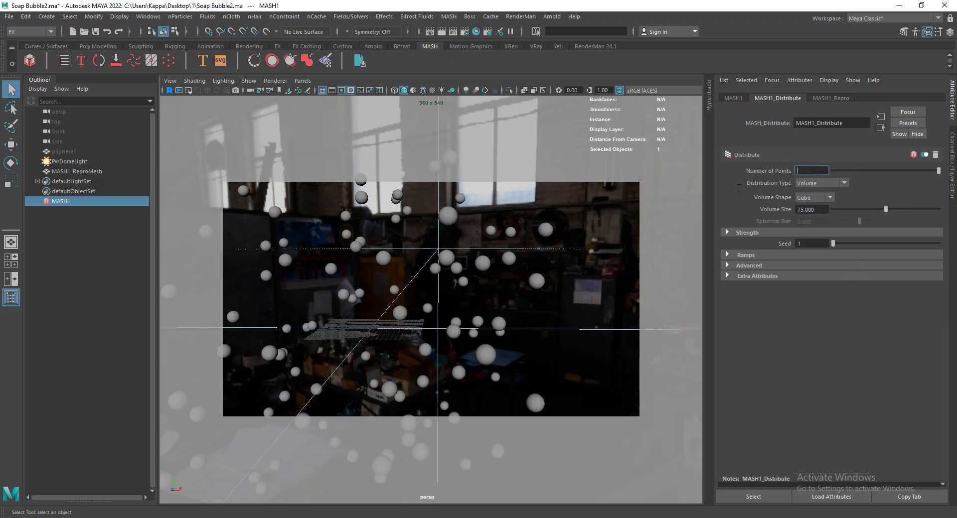
{"action": "type", "text": "200"}
{"action": "key", "text": "Return"}
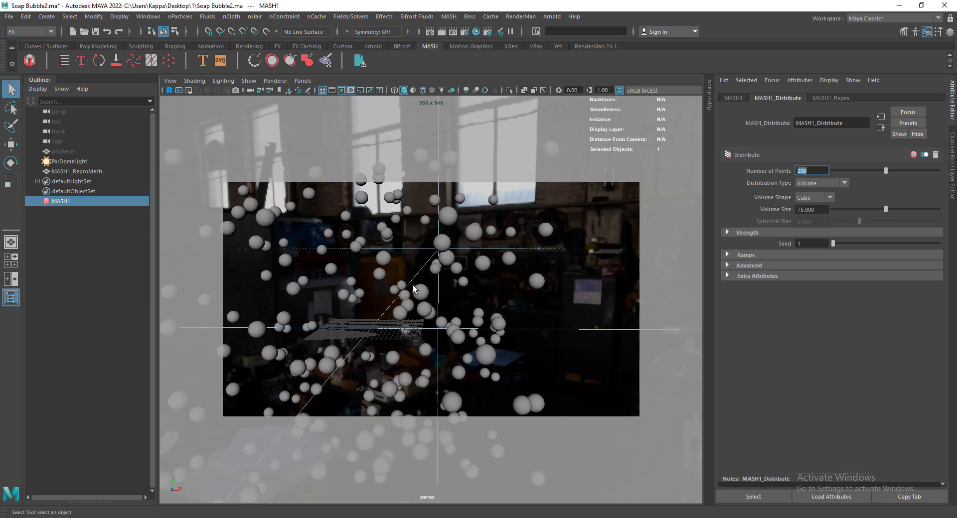
{"action": "middle_click_drag", "start_coordinate": [416, 288], "coordinate": [483, 276], "text": "alt"}
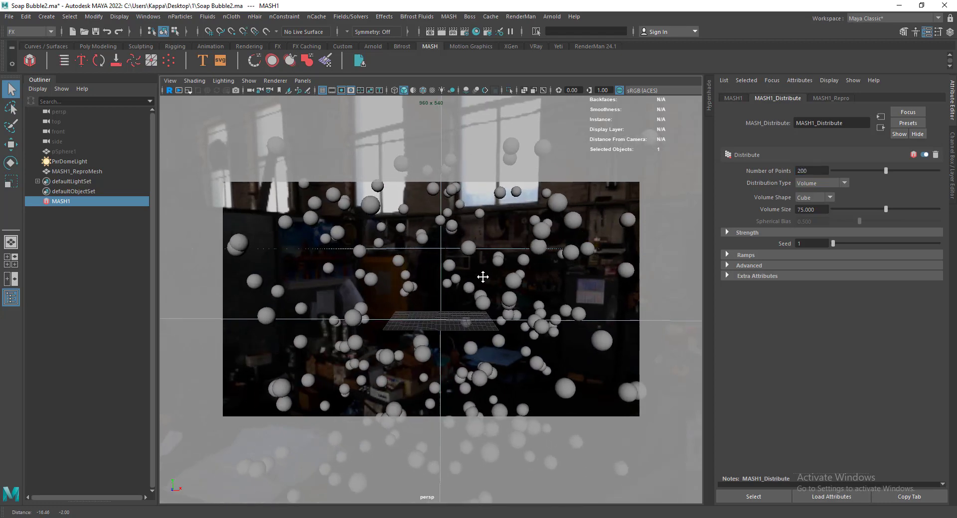
{"action": "right_click_drag", "start_coordinate": [460, 291], "coordinate": [519, 293], "text": "alt"}
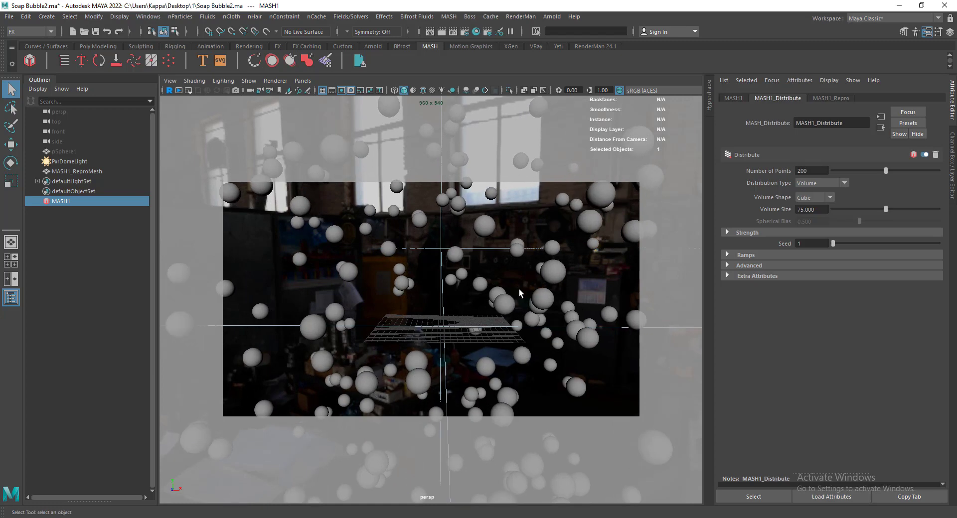
{"action": "left_click_drag", "start_coordinate": [833, 243], "coordinate": [840, 242]}
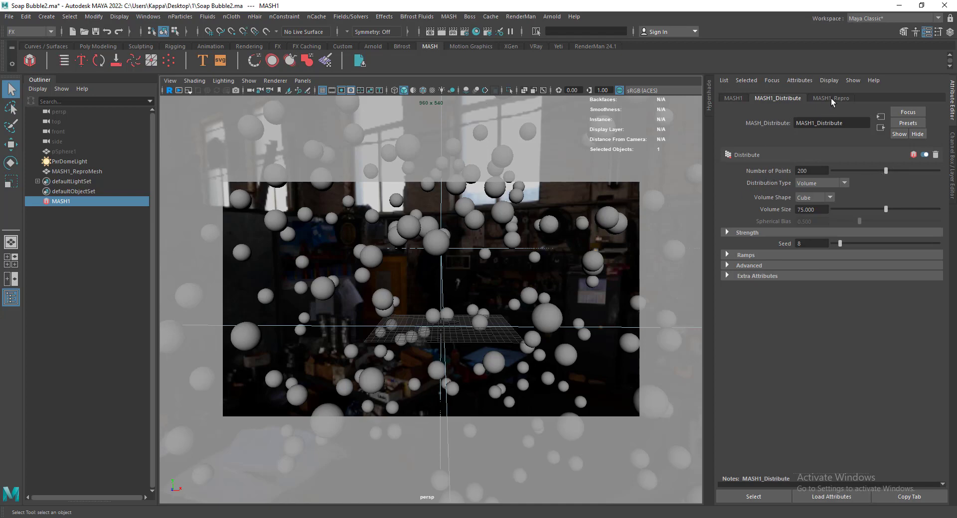
Add a Random node to MASH1 with Position X and Y at 0 and Position Z at about 6.106
{"action": "left_click", "coordinate": [734, 98]}
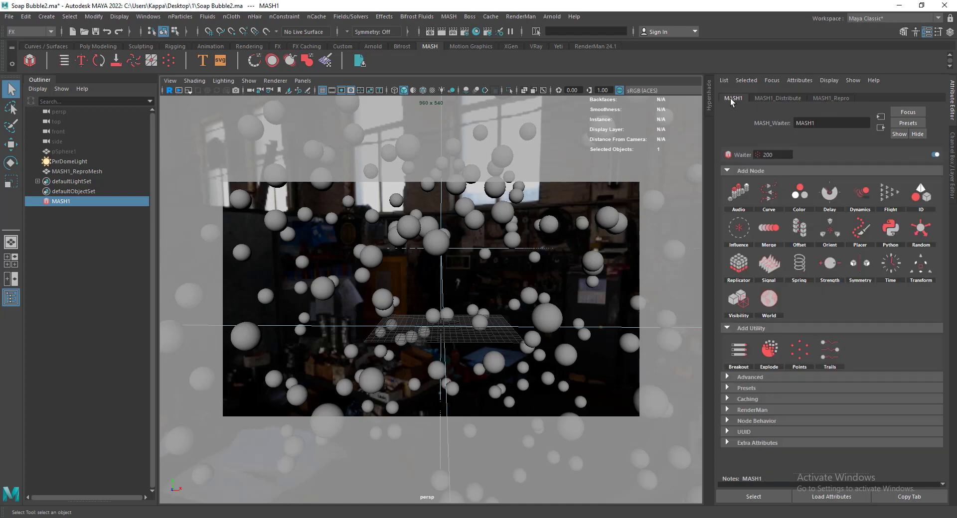
{"action": "left_click", "coordinate": [919, 229]}
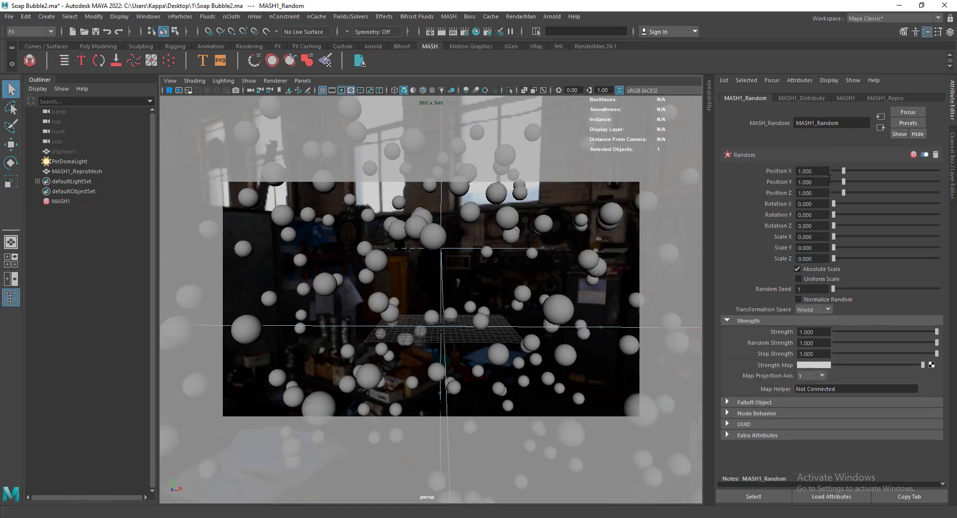
{"action": "left_click_drag", "start_coordinate": [845, 172], "coordinate": [751, 175]}
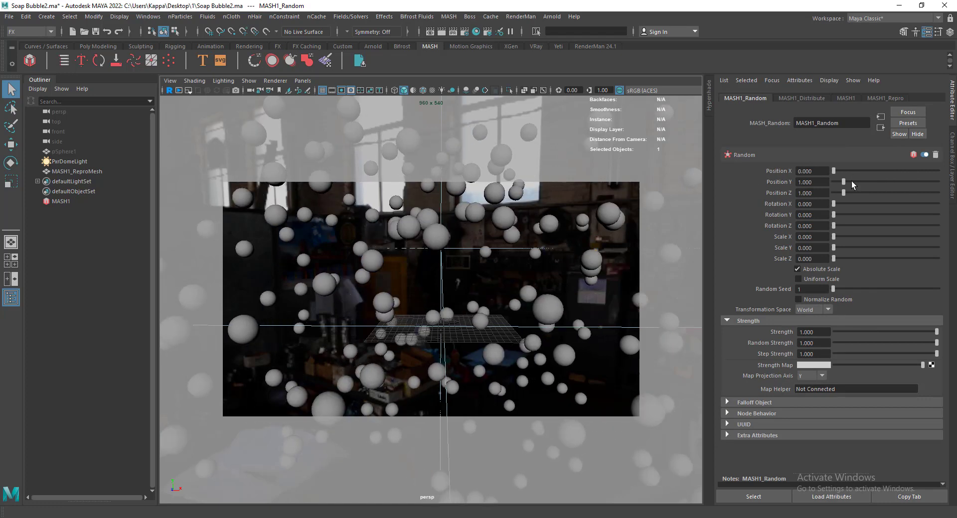
{"action": "left_click_drag", "start_coordinate": [844, 182], "coordinate": [897, 193]}
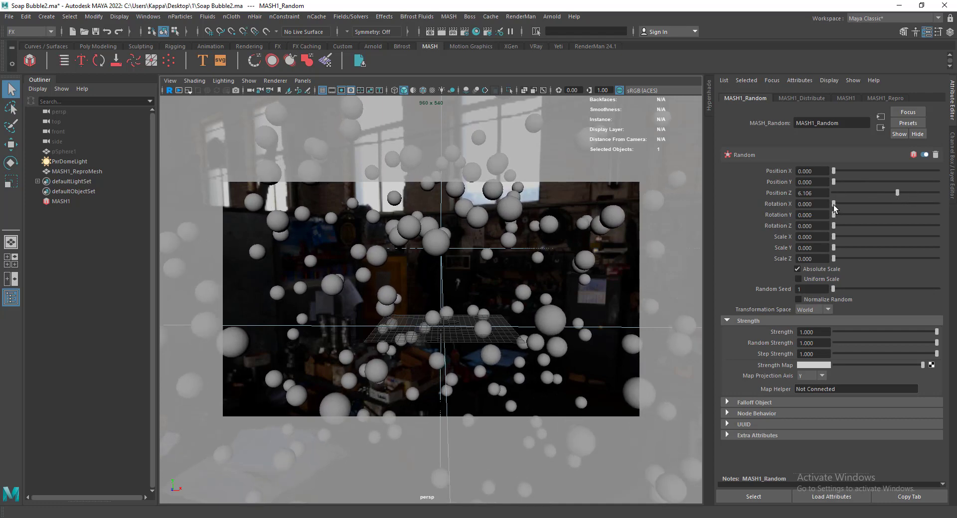
Set the Random node's Rotation X, Y and Z to 180, and enable Uniform Scale with Scale X at about 0.673
{"action": "left_click_drag", "start_coordinate": [833, 205], "coordinate": [947, 215]}
{"action": "left_click_drag", "start_coordinate": [880, 225], "coordinate": [947, 225]}
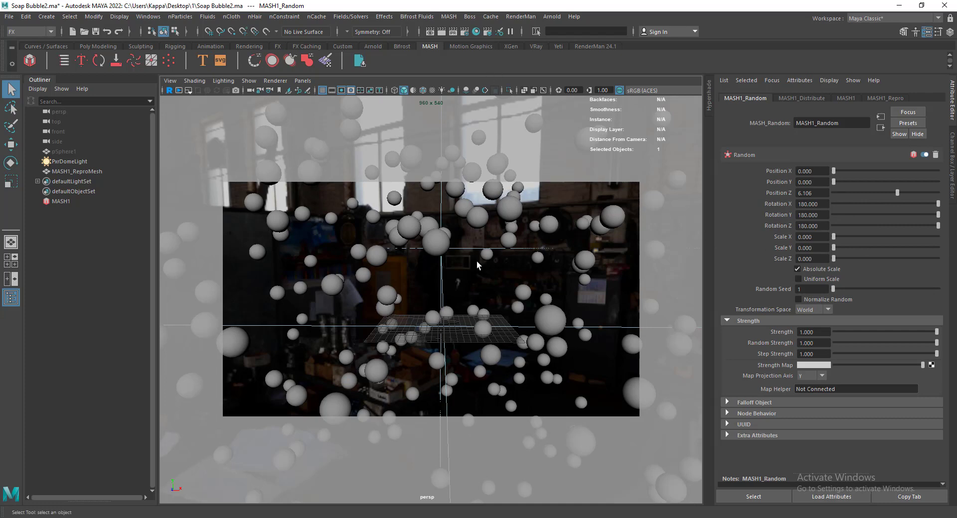
{"action": "left_click", "coordinate": [424, 91]}
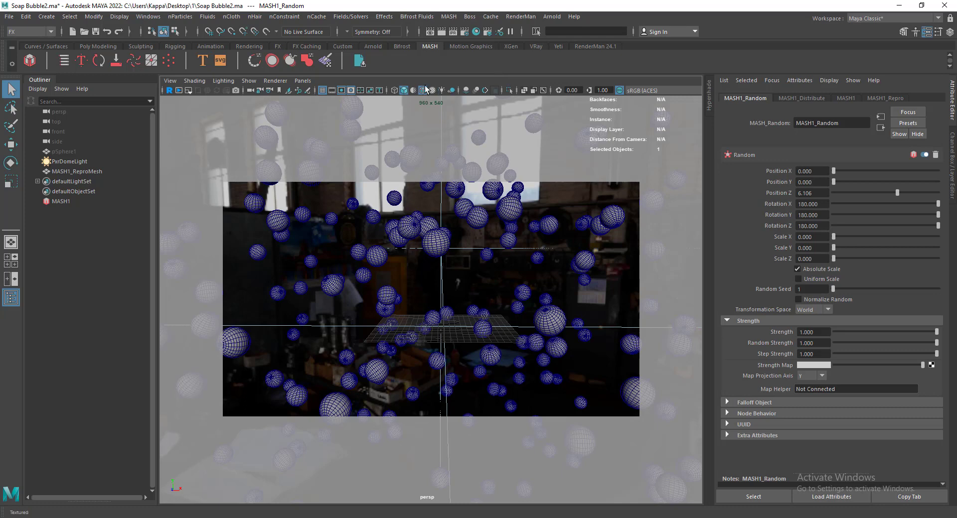
{"action": "left_click", "coordinate": [423, 90]}
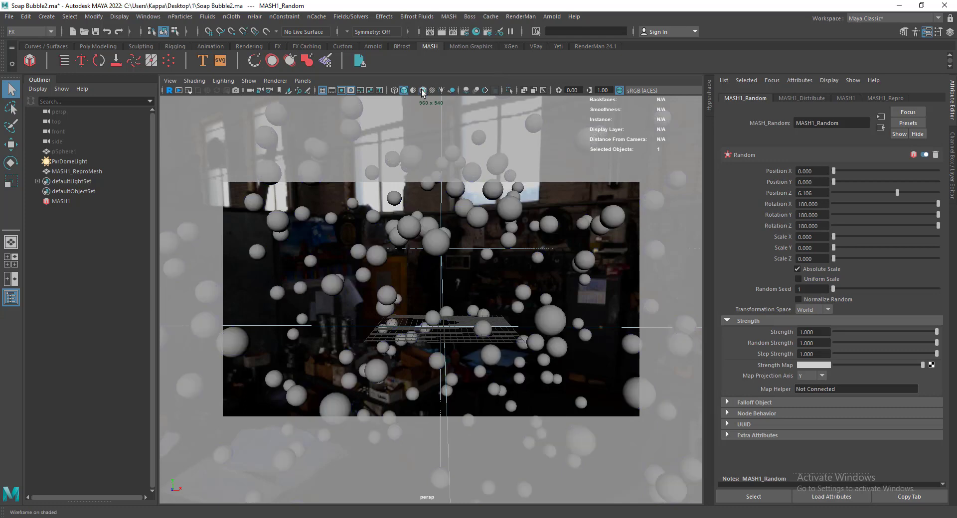
{"action": "mouse_move", "coordinate": [835, 237]}
{"action": "left_mouse_down"}
{"action": "mouse_move", "coordinate": [876, 236]}
{"action": "mouse_move", "coordinate": [823, 235]}
{"action": "left_mouse_up"}
{"action": "left_click_drag", "start_coordinate": [833, 238], "coordinate": [841, 238]}
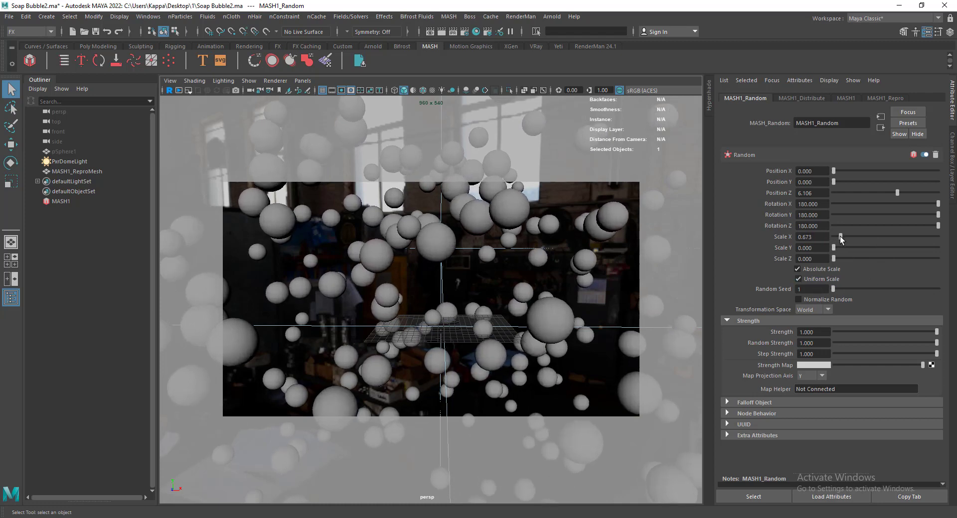
Scale the source sphere pSphere1 uniformly to about 1.227
{"action": "left_click", "coordinate": [69, 152]}
{"action": "key", "text": "r"}
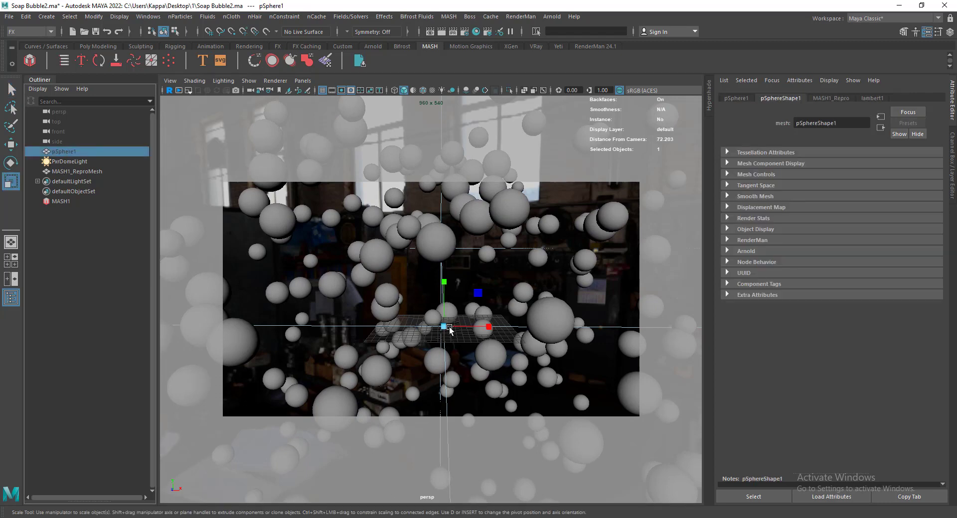
{"action": "left_click_drag", "start_coordinate": [446, 327], "coordinate": [442, 330]}
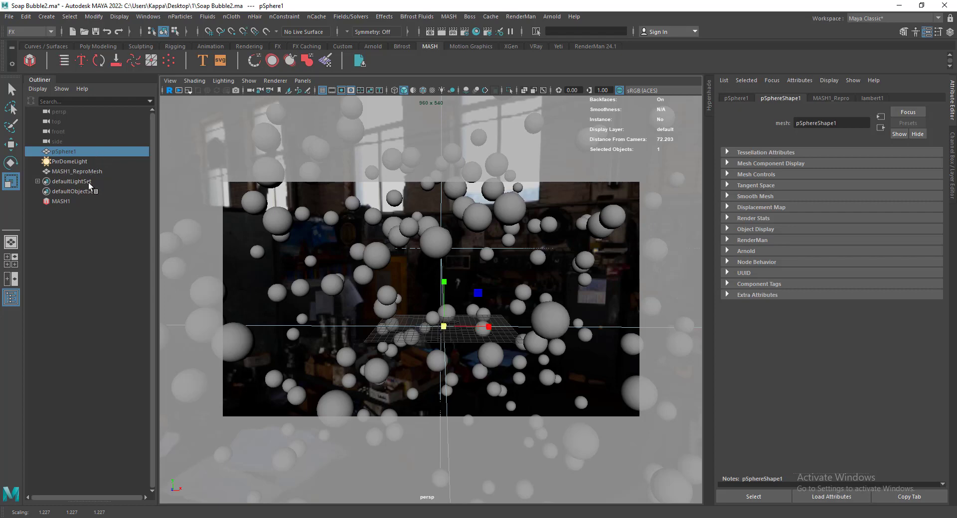
Set Scale X on the MASH1 Random node to about 0.817
{"action": "left_click", "coordinate": [75, 199]}
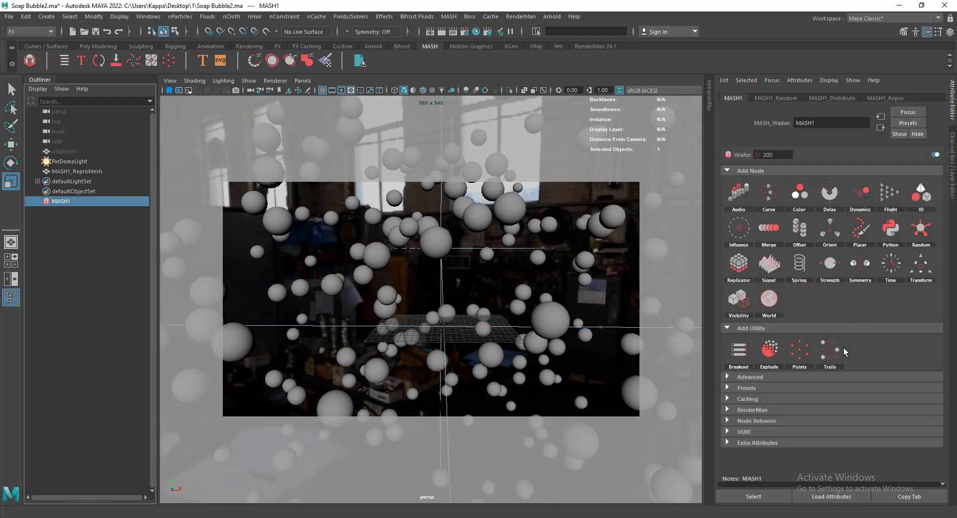
{"action": "left_click", "coordinate": [789, 98]}
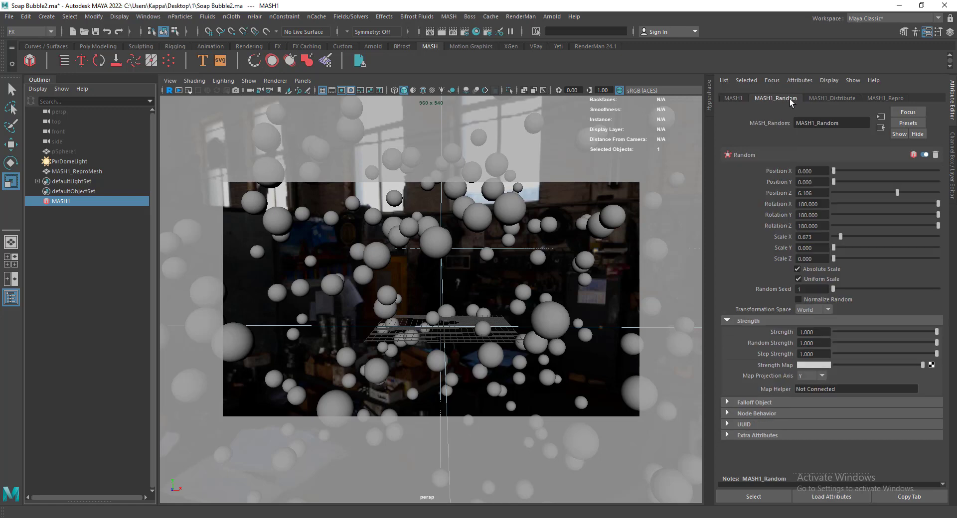
{"action": "left_click", "coordinate": [843, 238]}
{"action": "left_click_drag", "start_coordinate": [843, 238], "coordinate": [841, 238]}
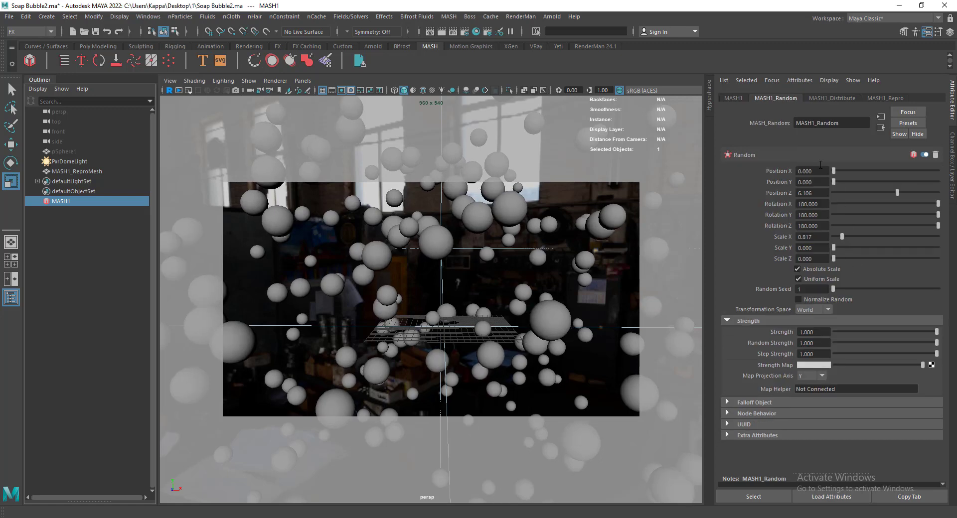
Set the MASH distribution's volume size to about 78.571 and its seed to 12
{"action": "left_click", "coordinate": [731, 99]}
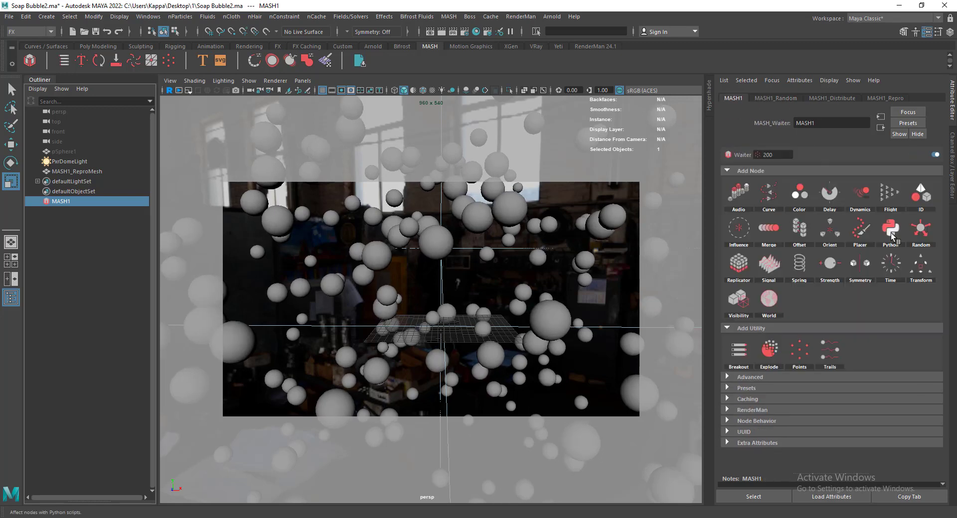
{"action": "left_click", "coordinate": [885, 98]}
{"action": "left_click", "coordinate": [830, 98]}
{"action": "mouse_move", "coordinate": [886, 208]}
{"action": "left_mouse_down"}
{"action": "mouse_move", "coordinate": [901, 204]}
{"action": "mouse_move", "coordinate": [888, 208]}
{"action": "left_mouse_up"}
{"action": "left_click_drag", "start_coordinate": [841, 244], "coordinate": [844, 243]}
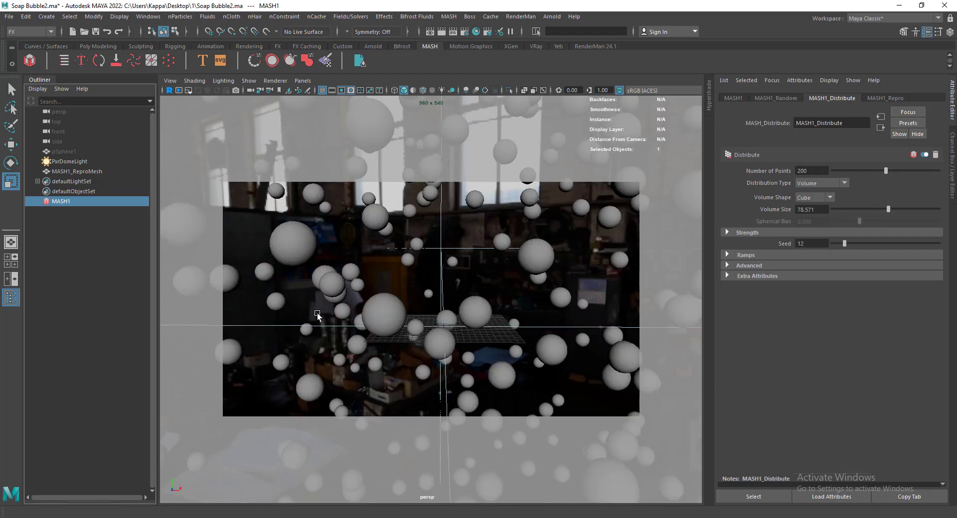
Assign a new PxrSurface material to MASH1_ReproMesh
{"action": "right_click_drag", "start_coordinate": [316, 312], "coordinate": [365, 310], "text": "alt"}
{"action": "middle_click_drag", "start_coordinate": [366, 309], "coordinate": [391, 305], "text": "alt"}
{"action": "right_click_drag", "start_coordinate": [391, 307], "coordinate": [438, 295], "text": "alt"}
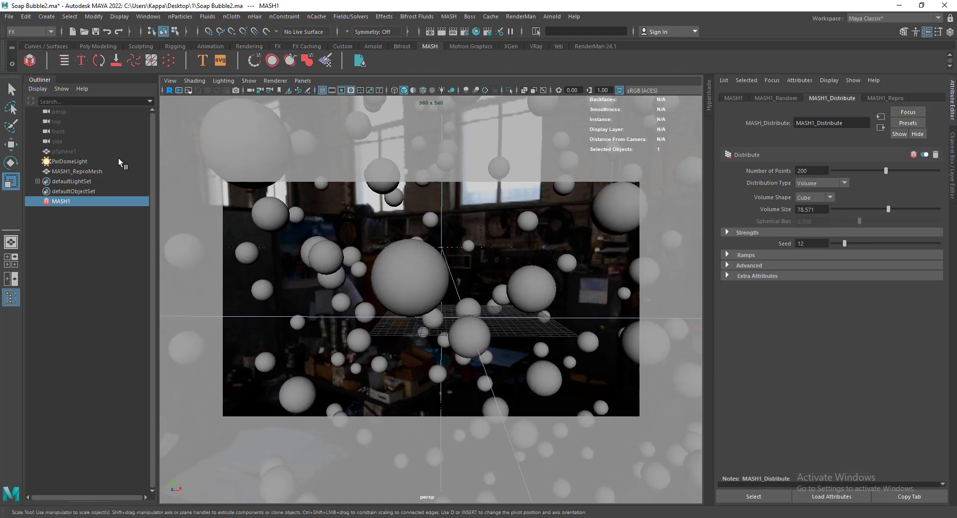
{"action": "left_click", "coordinate": [106, 171]}
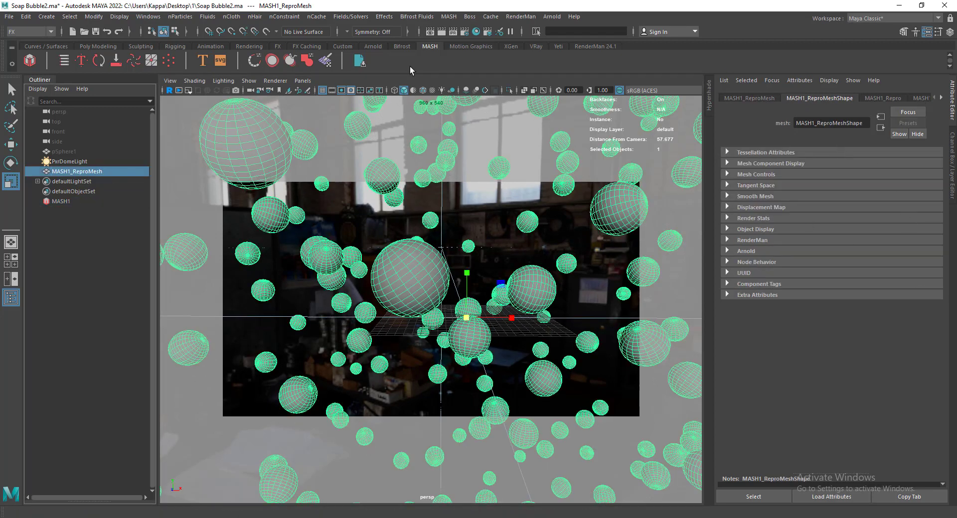
{"action": "left_click", "coordinate": [596, 45]}
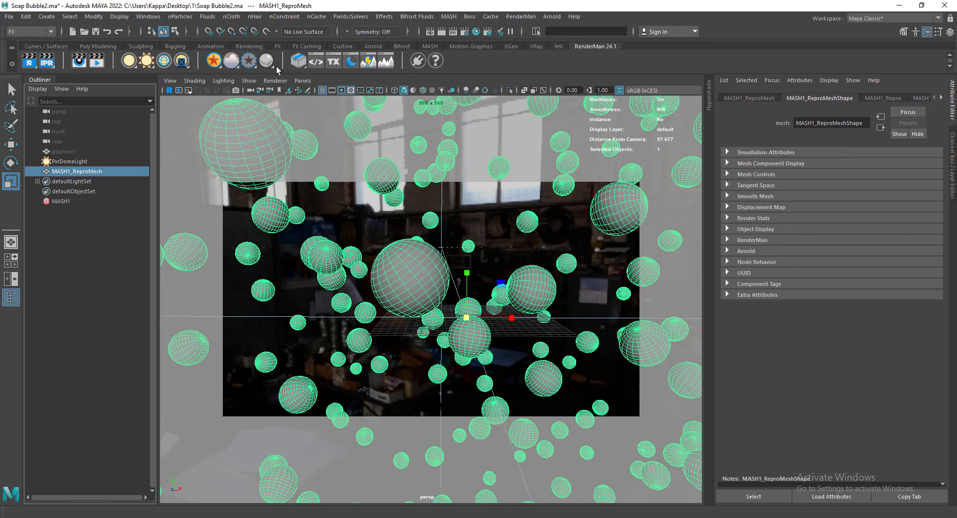
{"action": "right_click", "coordinate": [213, 60]}
{"action": "left_click", "coordinate": [239, 66]}
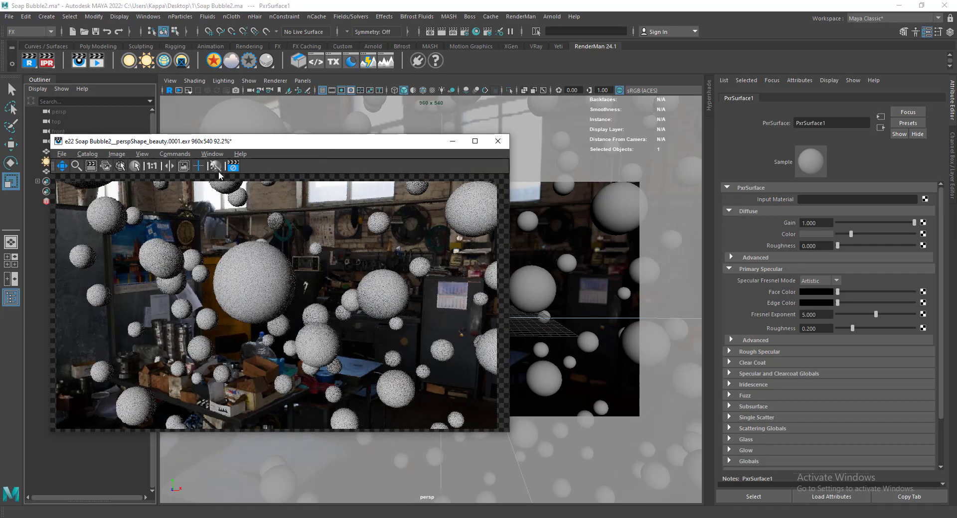
Open the Hypershade alongside the render window
{"action": "mouse_move", "coordinate": [262, 149]}
{"action": "left_mouse_down"}
{"action": "mouse_move", "coordinate": [597, 148]}
{"action": "mouse_move", "coordinate": [559, 311]}
{"action": "mouse_move", "coordinate": [357, 137]}
{"action": "mouse_move", "coordinate": [249, 156]}
{"action": "left_mouse_up"}
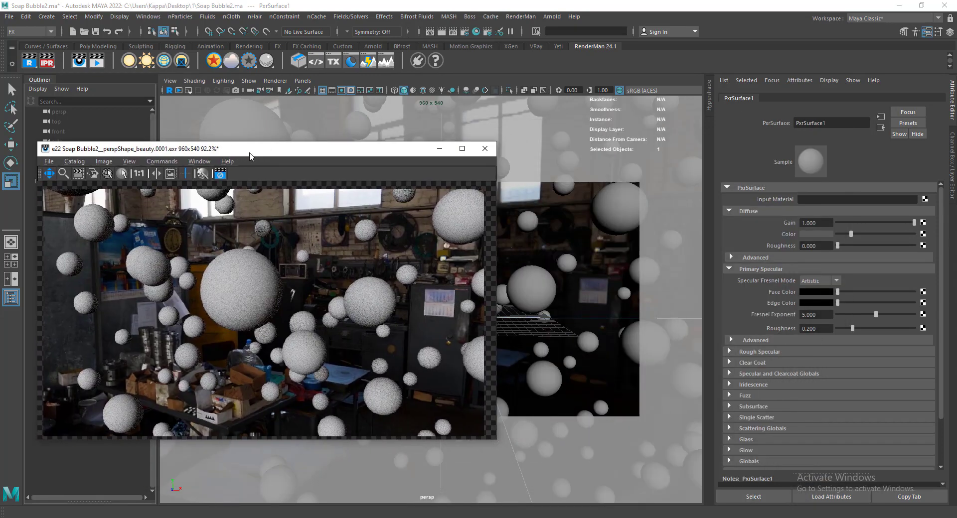
{"action": "left_click_drag", "start_coordinate": [715, 102], "coordinate": [422, 195]}
{"action": "left_click_drag", "start_coordinate": [402, 152], "coordinate": [337, 153]}
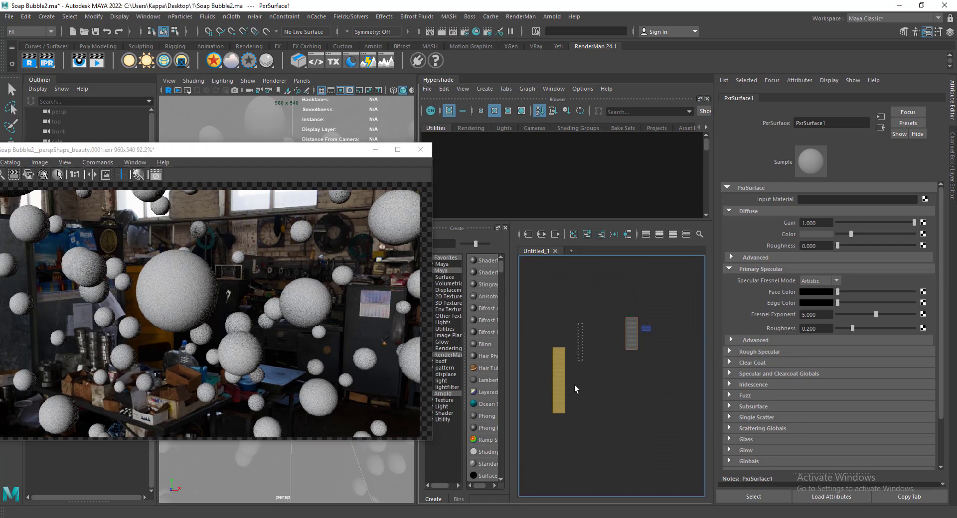
Remove the PxrDomeLightShape node from the Hypershade graph, keeping the PxrSurface1 network
{"action": "left_click", "coordinate": [558, 352]}
{"action": "scroll", "coordinate": [559, 350], "scroll_direction": "up", "scroll_amount": 1}
{"action": "scroll", "coordinate": [559, 350], "scroll_direction": "up", "scroll_amount": 2}
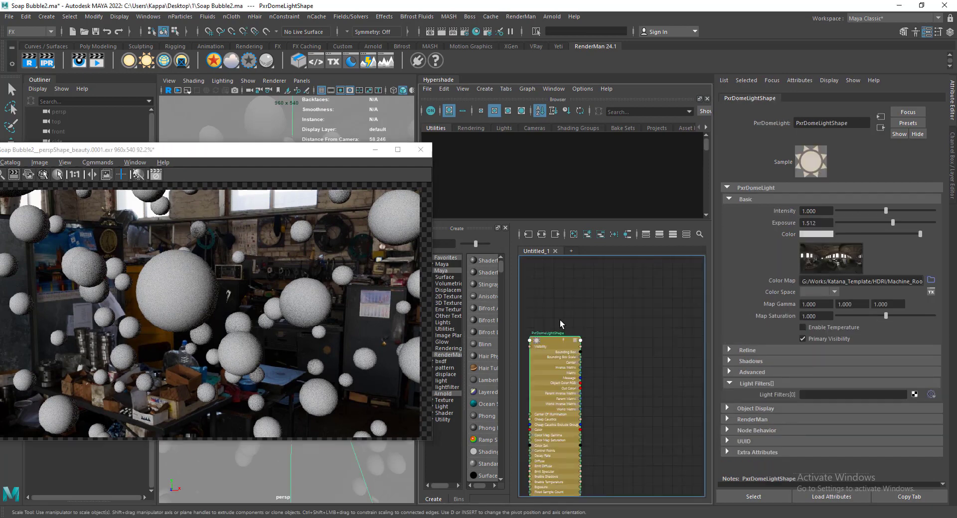
{"action": "left_click", "coordinate": [602, 234]}
{"action": "middle_click_drag", "start_coordinate": [538, 395], "coordinate": [514, 434], "text": "alt"}
{"action": "middle_click_drag", "start_coordinate": [571, 386], "coordinate": [504, 505], "text": "alt"}
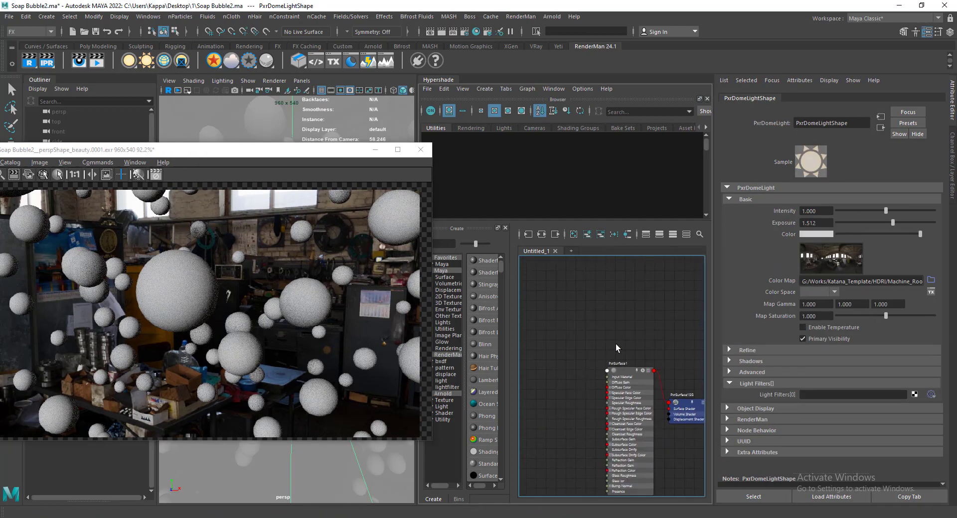
{"action": "middle_click_drag", "start_coordinate": [615, 344], "coordinate": [601, 320], "text": "alt"}
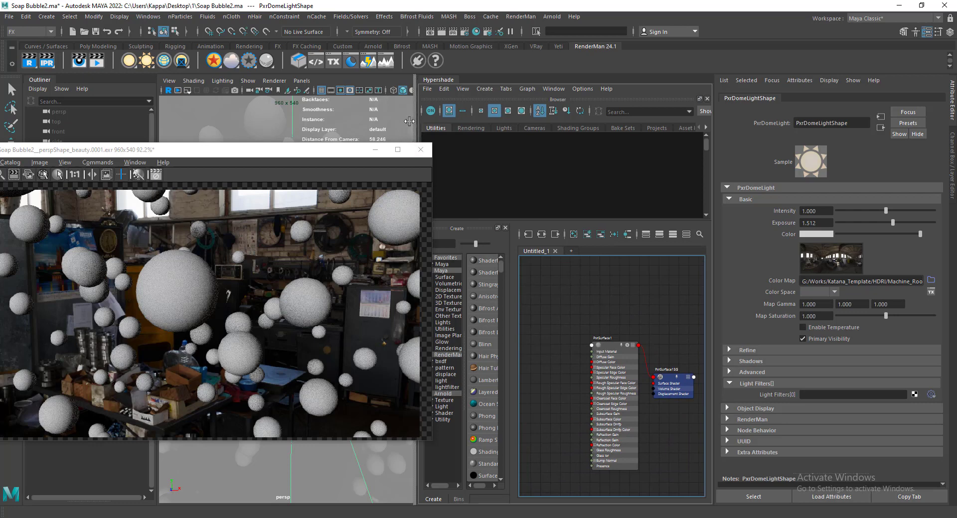
Set the diffuse gain of the PxrSurface1 material to 0
{"action": "left_click_drag", "start_coordinate": [416, 120], "coordinate": [352, 119]}
{"action": "middle_click_drag", "start_coordinate": [596, 339], "coordinate": [674, 309], "text": "alt"}
{"action": "scroll", "coordinate": [623, 314], "scroll_direction": "up", "scroll_amount": 5}
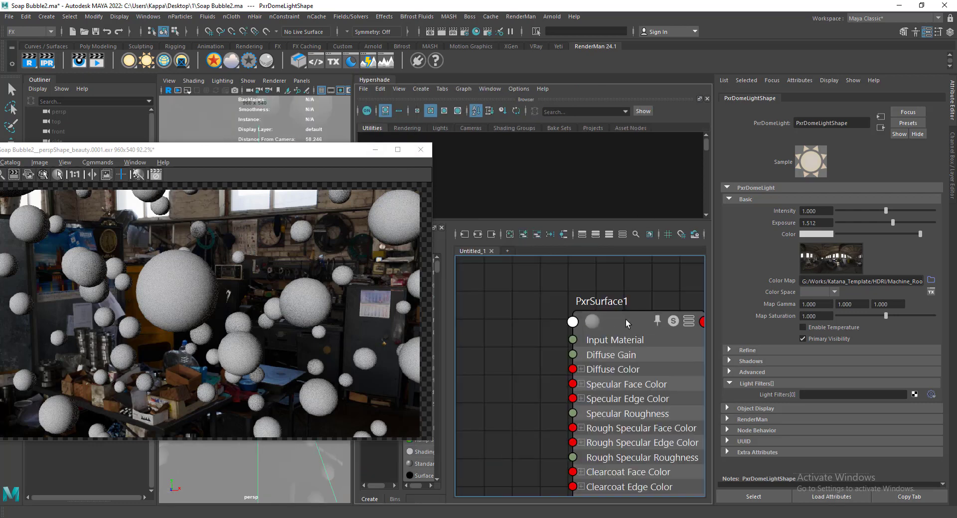
{"action": "left_click", "coordinate": [626, 319]}
{"action": "left_click_drag", "start_coordinate": [909, 221], "coordinate": [645, 221]}
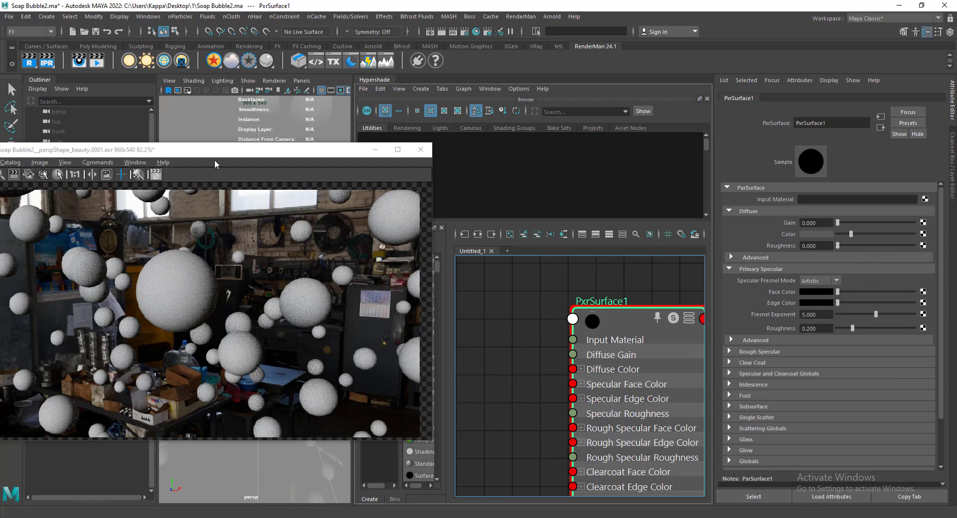
{"action": "left_click_drag", "start_coordinate": [217, 153], "coordinate": [276, 149]}
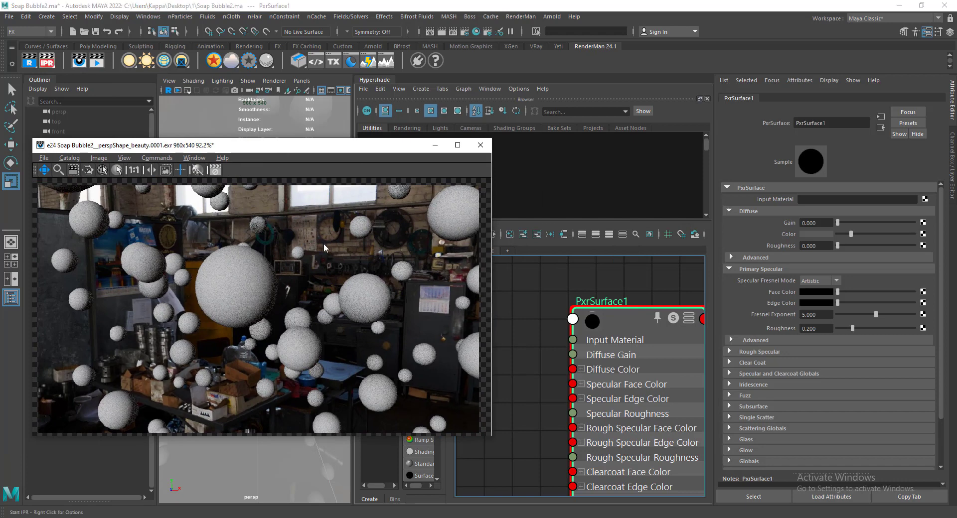
{"action": "left_click_drag", "start_coordinate": [839, 223], "coordinate": [689, 224]}
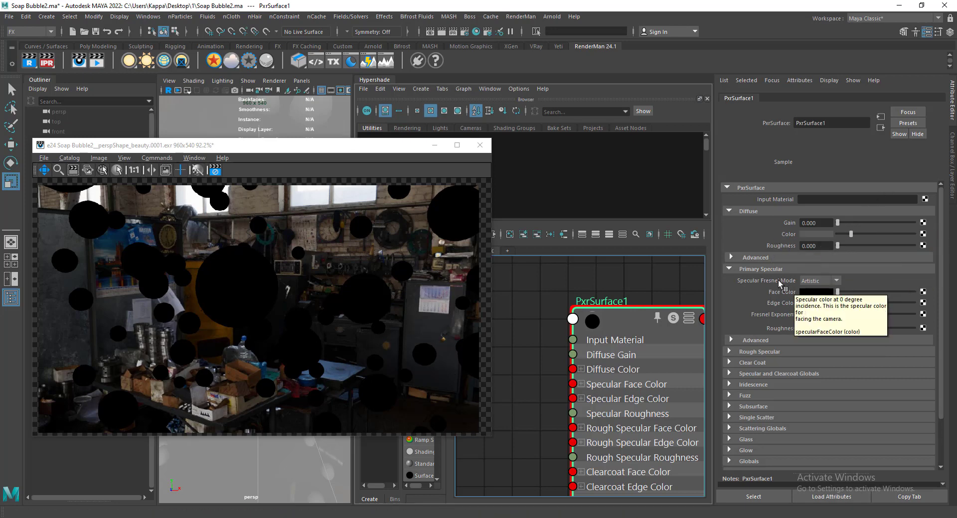
Check the Bubble.jpg reference and set PxrSurface1's iridescence face gain and edge gain to 1
{"action": "scroll", "coordinate": [777, 277], "scroll_direction": "down", "scroll_amount": 2}
{"action": "scroll", "coordinate": [794, 281], "scroll_direction": "down", "scroll_amount": 2}
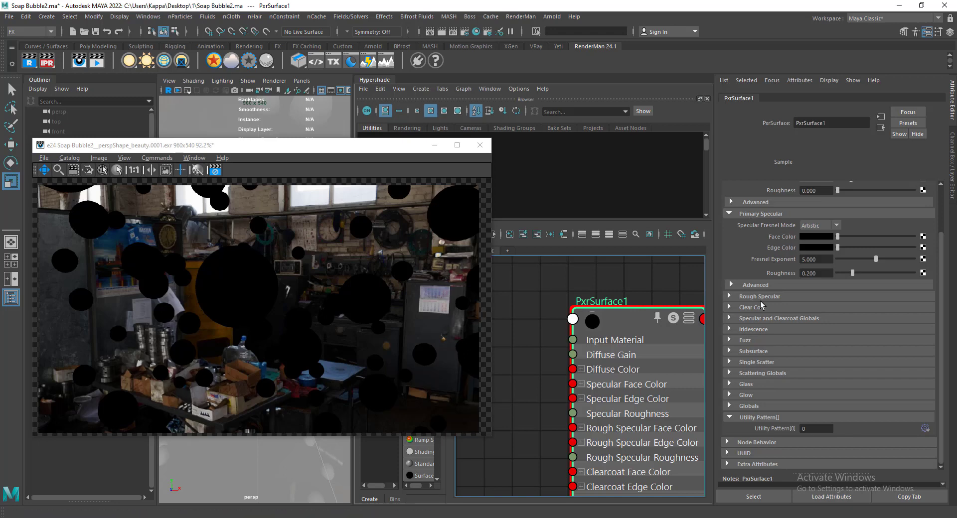
{"action": "left_click", "coordinate": [757, 330]}
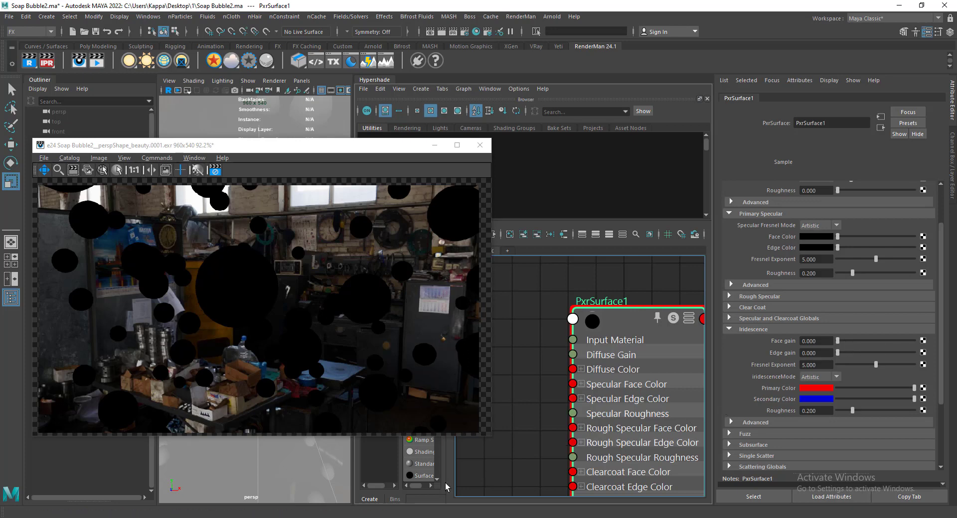
{"action": "key", "text": "alt+Tab"}
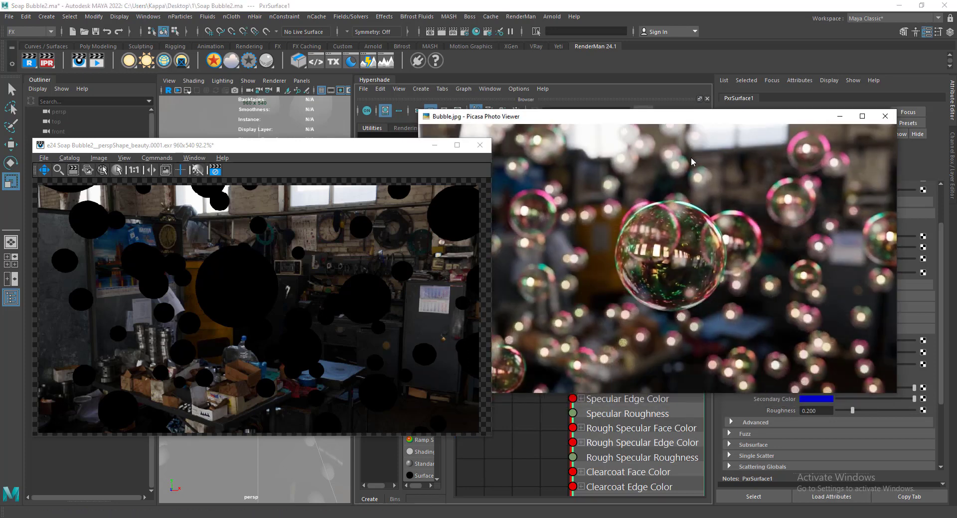
{"action": "left_click", "coordinate": [840, 118]}
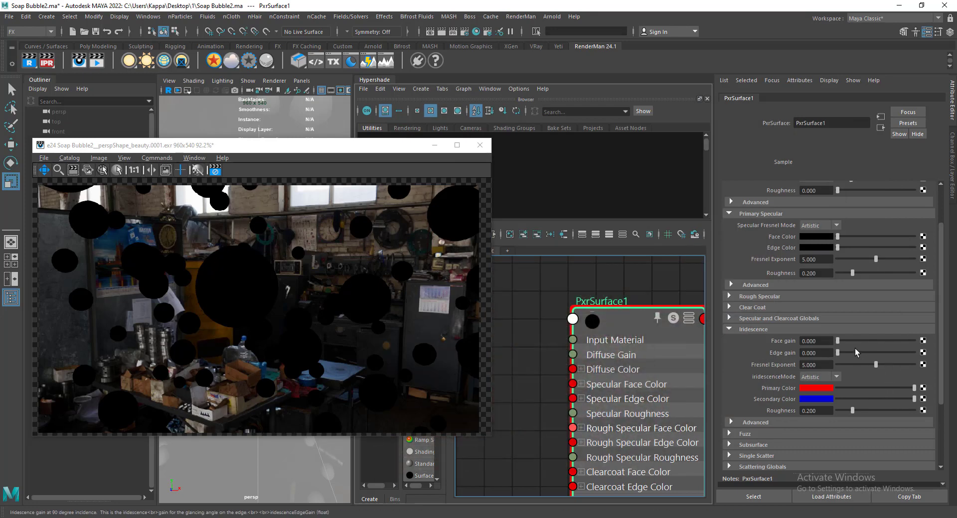
{"action": "left_click_drag", "start_coordinate": [840, 340], "coordinate": [915, 353]}
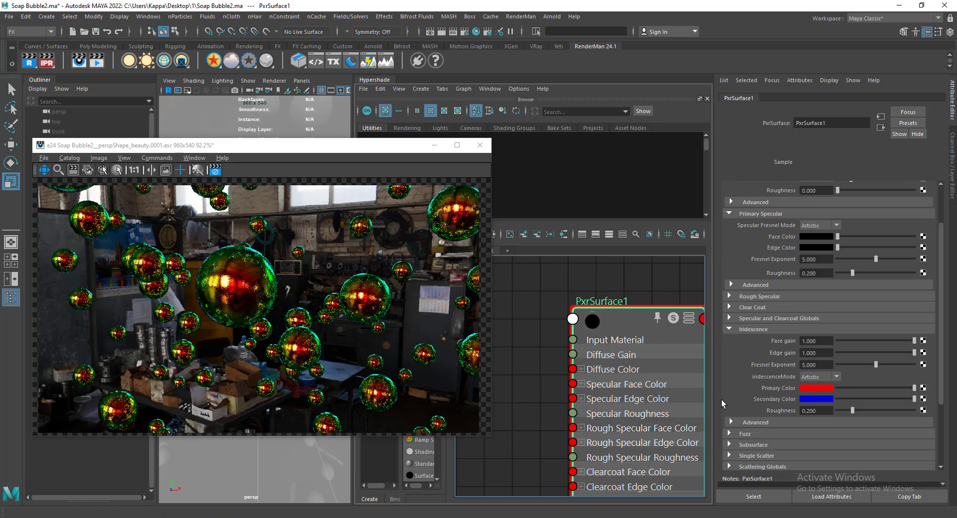
Set the iridescence roughness to about 0.021 and keep the iridescence mode on Artistic
{"action": "left_click_drag", "start_coordinate": [844, 411], "coordinate": [840, 411]}
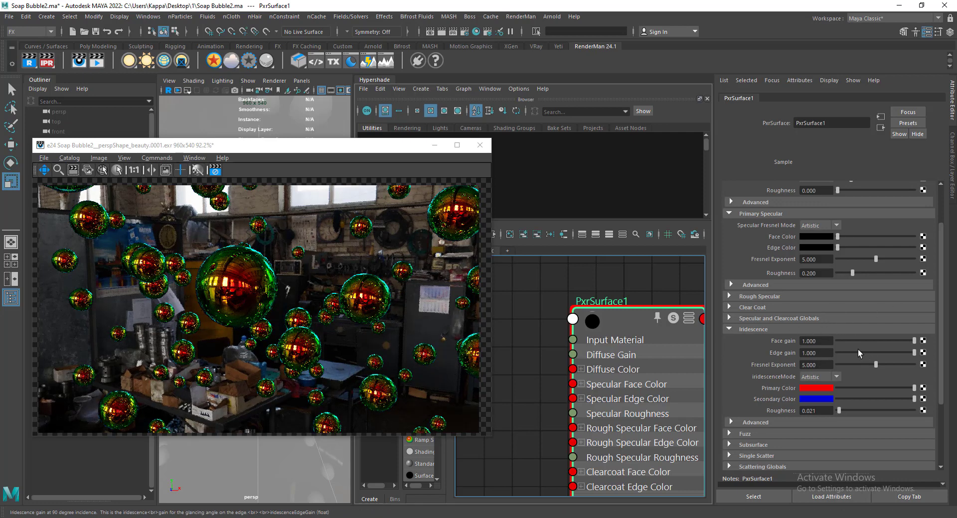
{"action": "left_click", "coordinate": [825, 378]}
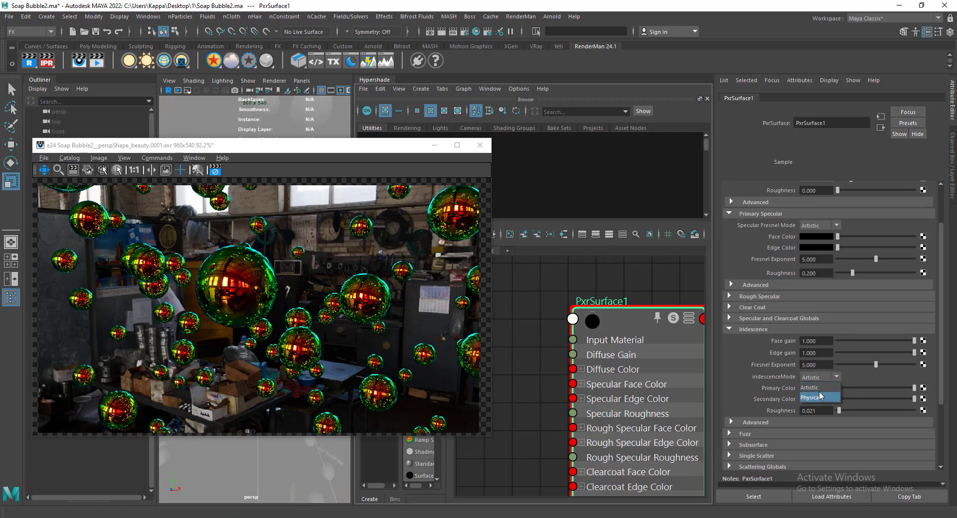
{"action": "left_click", "coordinate": [865, 379]}
Set the iridescence falloff speed to -4 and increase the falloff scale
{"action": "scroll", "coordinate": [763, 400], "scroll_direction": "down", "scroll_amount": 2}
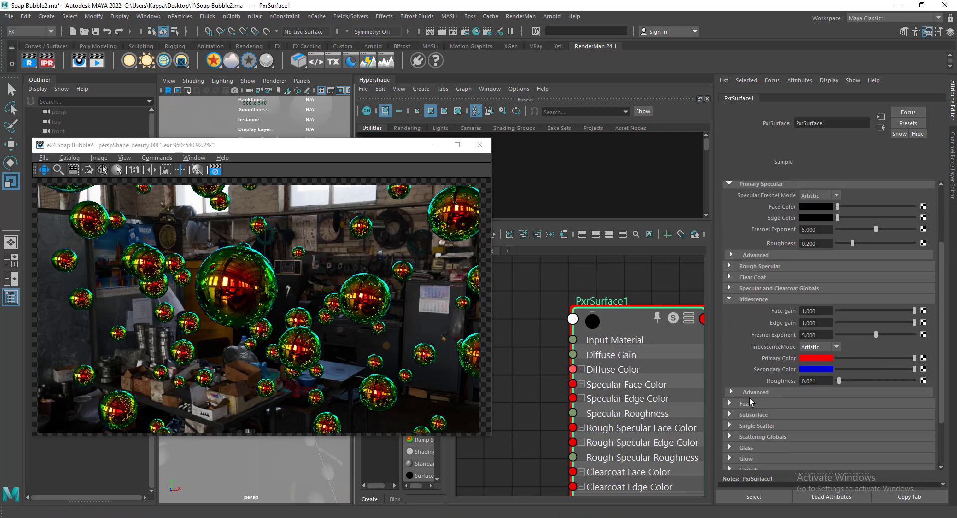
{"action": "left_click", "coordinate": [756, 393]}
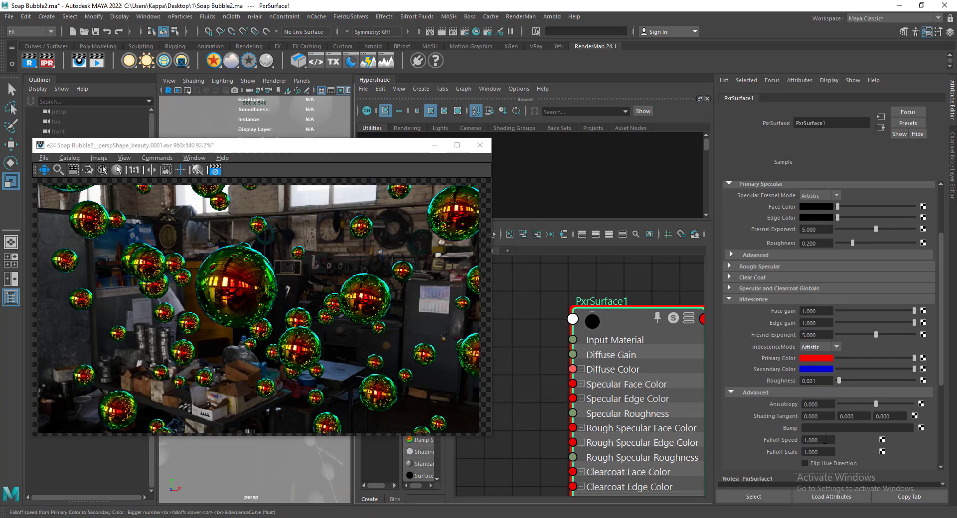
{"action": "middle_click_drag", "start_coordinate": [843, 440], "coordinate": [712, 442], "text": "ctrl"}
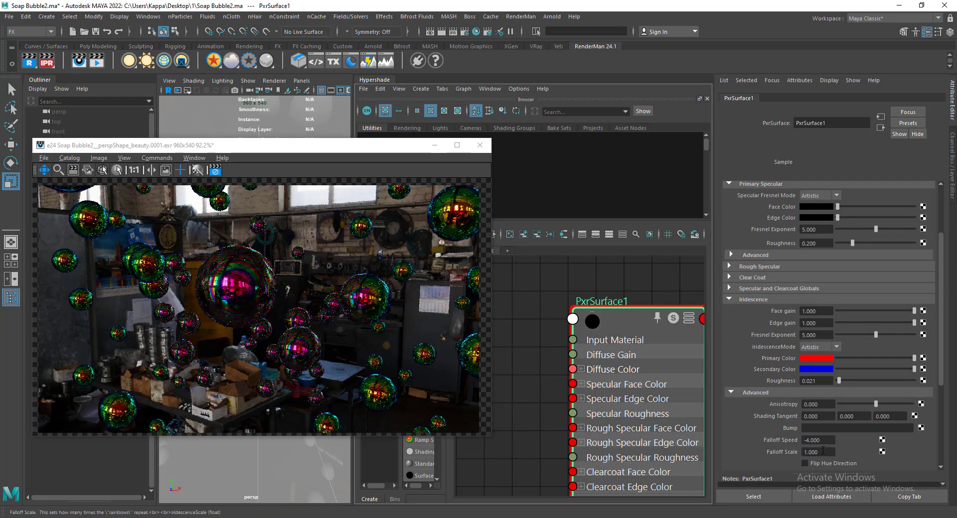
{"action": "middle_click_drag", "start_coordinate": [821, 451], "coordinate": [937, 451], "text": "ctrl"}
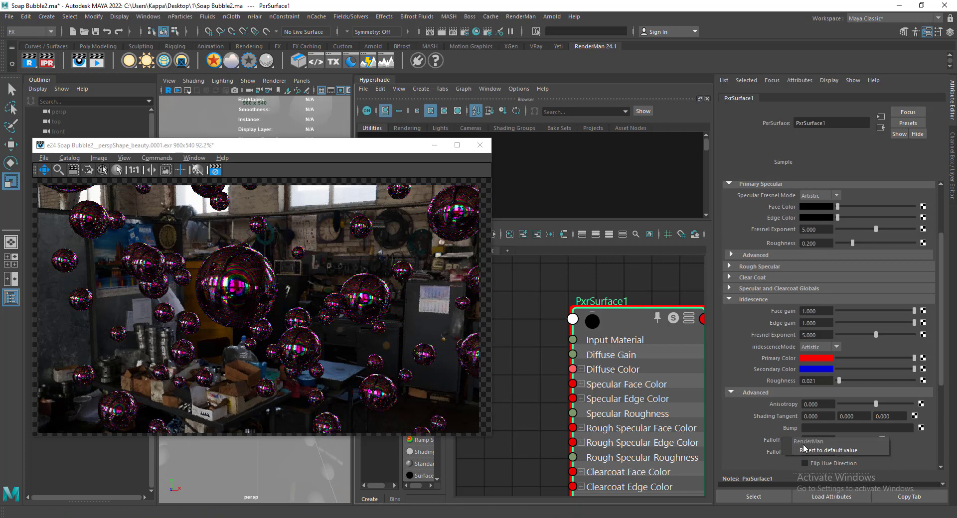
Revert PxrSurface1's iridescence falloff speed and scale to their default values and switch the iridescence mode to Physical
{"action": "right_click", "coordinate": [782, 452]}
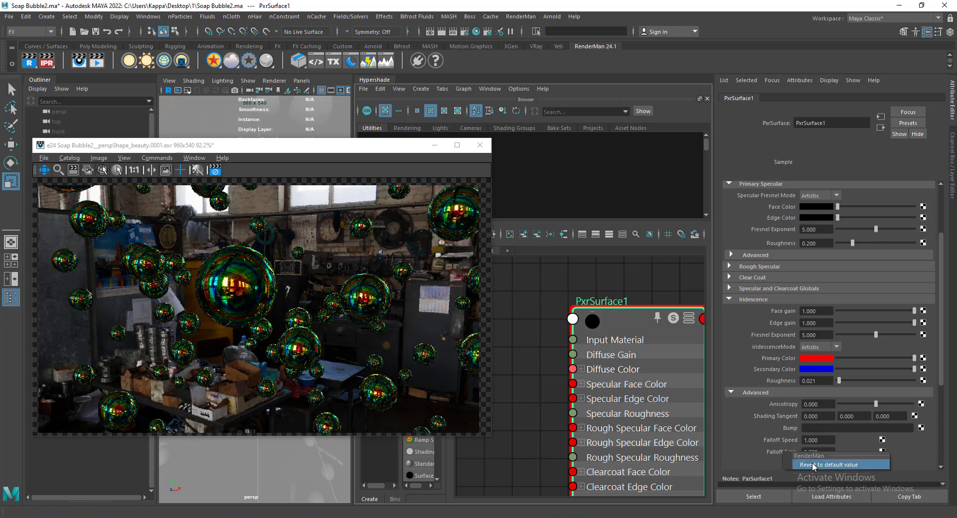
{"action": "left_click", "coordinate": [812, 464]}
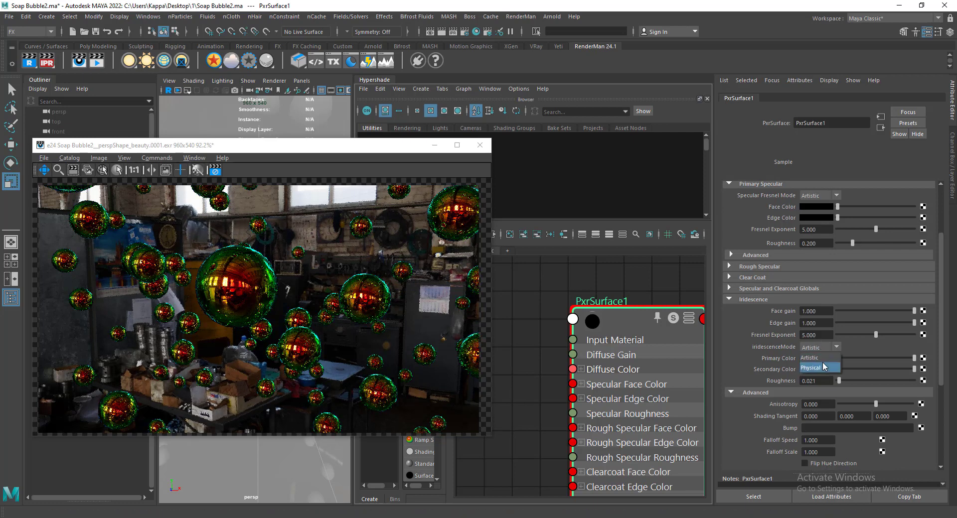
{"action": "key", "text": "ctrl+z"}
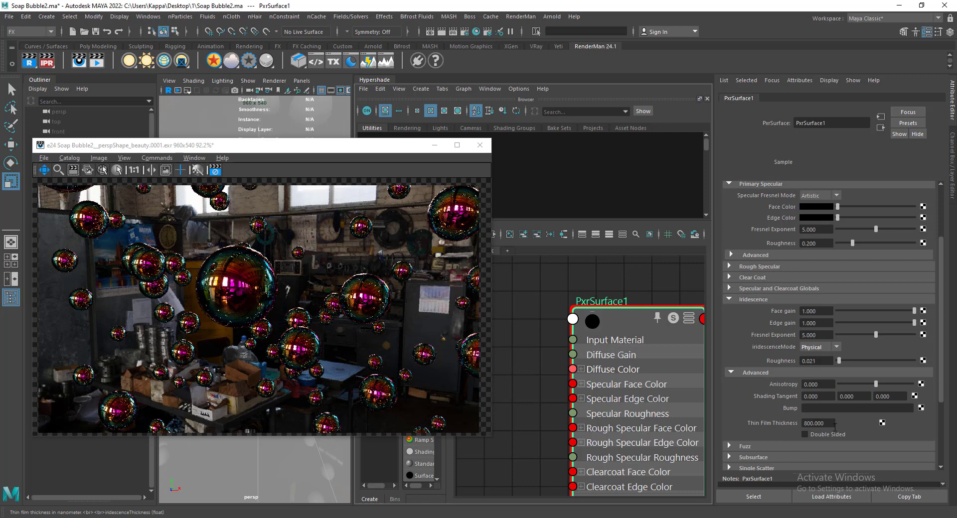
Try a thin film thickness of 500 on PxrSurface1's iridescence and undo the change
{"action": "left_click_drag", "start_coordinate": [827, 425], "coordinate": [913, 425], "text": "ctrl"}
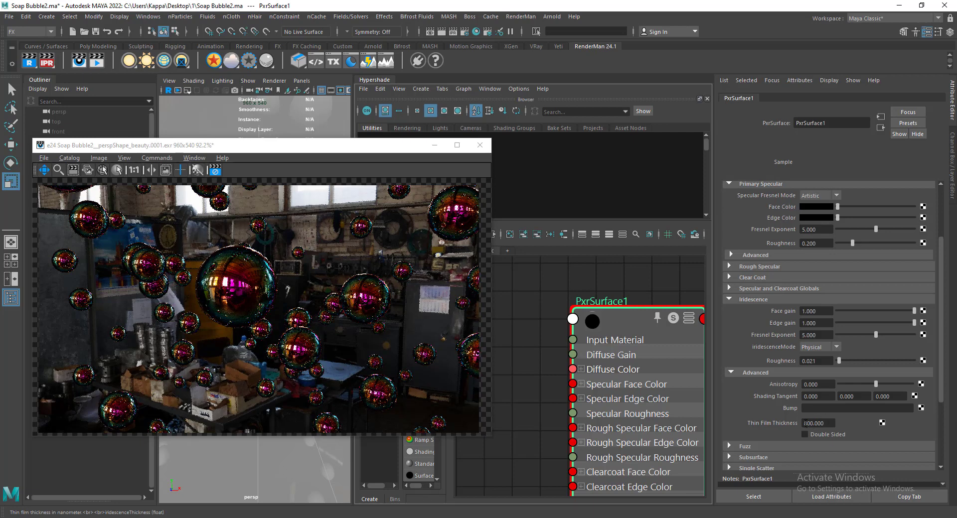
{"action": "left_click", "coordinate": [814, 423]}
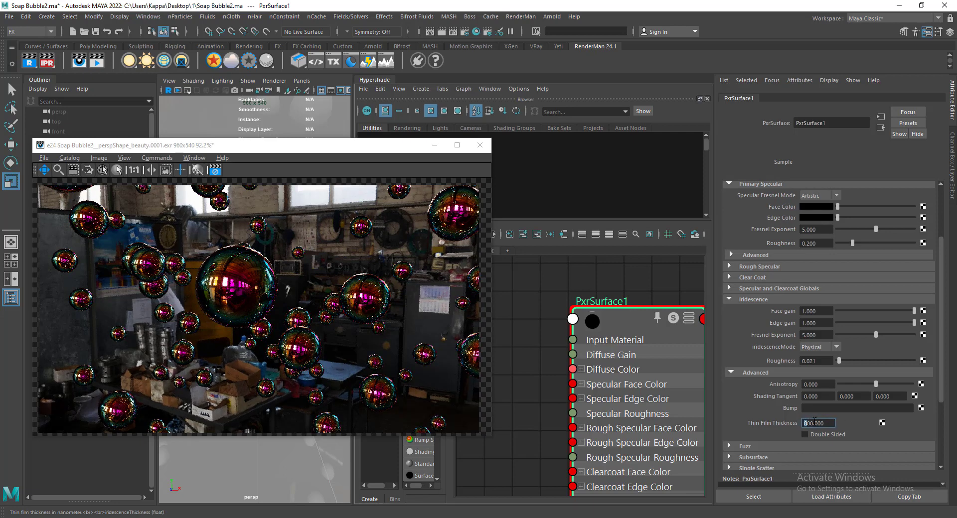
{"action": "key", "text": "BackSpace"}
{"action": "type", "text": "5"}
{"action": "key", "text": "Return"}
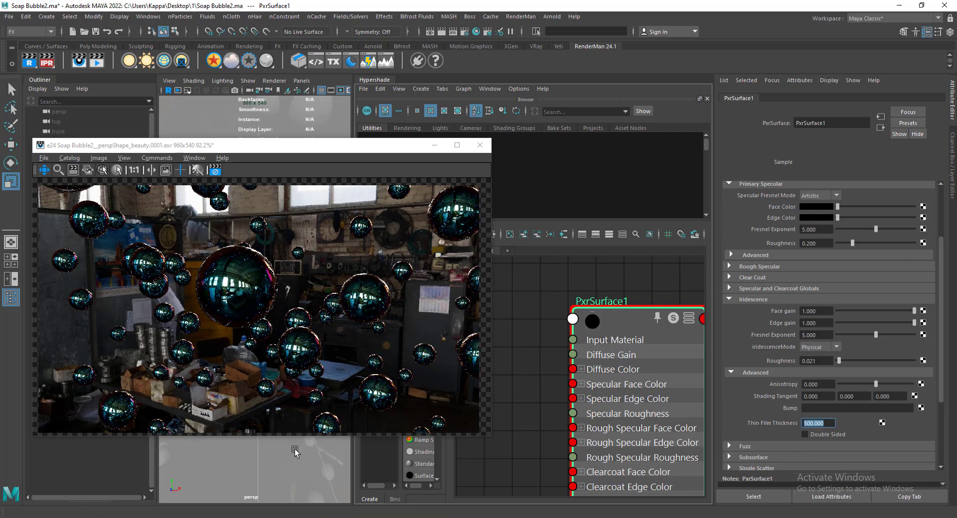
{"action": "key", "text": "ctrl+z"}
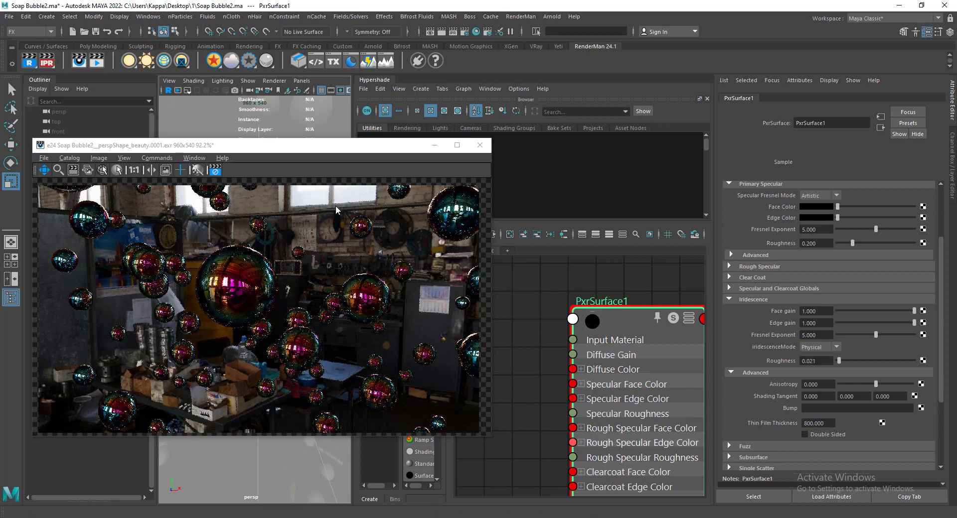
Move the PxrSurface1SG node up level with PxrSurface1 in the node graph and reselect PxrSurface1
{"action": "scroll", "coordinate": [604, 289], "scroll_direction": "down", "scroll_amount": 3}
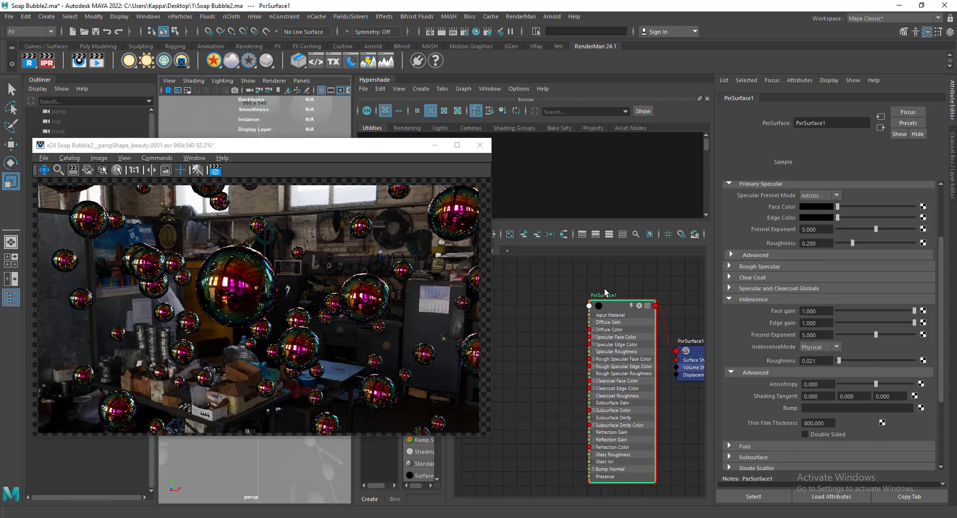
{"action": "mouse_move", "coordinate": [578, 288]}
{"action": "middle_mouse_down", "text": "alt"}
{"action": "mouse_move", "coordinate": [609, 288]}
{"action": "mouse_move", "coordinate": [581, 284]}
{"action": "middle_mouse_up", "text": "alt"}
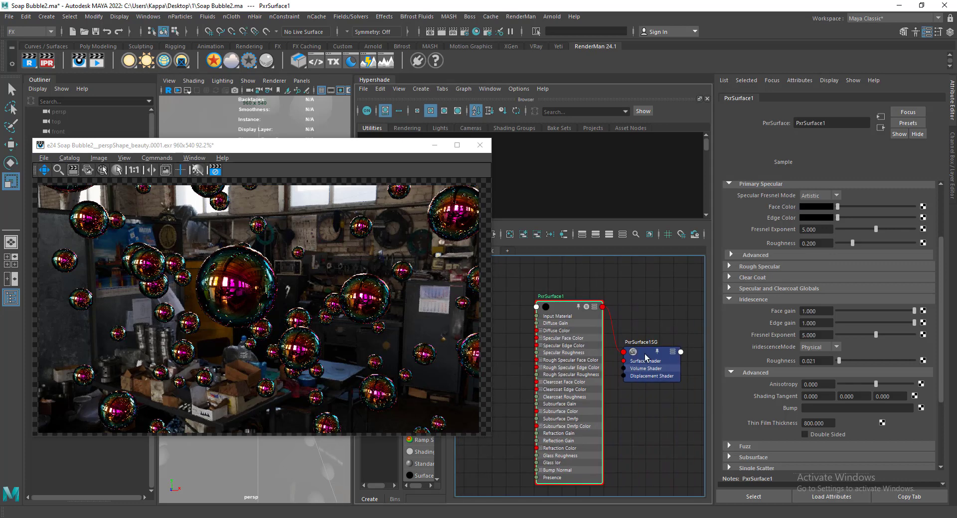
{"action": "left_click_drag", "start_coordinate": [646, 358], "coordinate": [653, 310]}
{"action": "middle_click_drag", "start_coordinate": [624, 282], "coordinate": [644, 275], "text": "alt"}
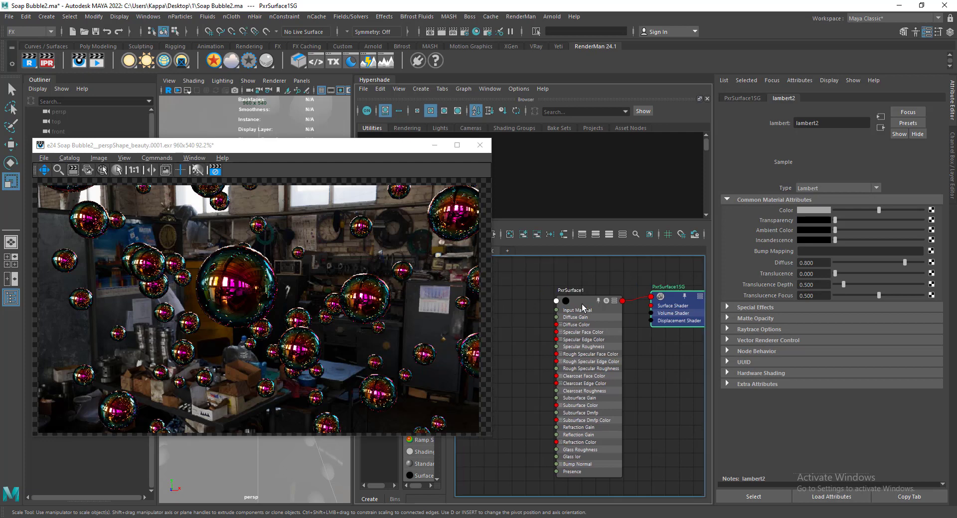
{"action": "left_click", "coordinate": [581, 305]}
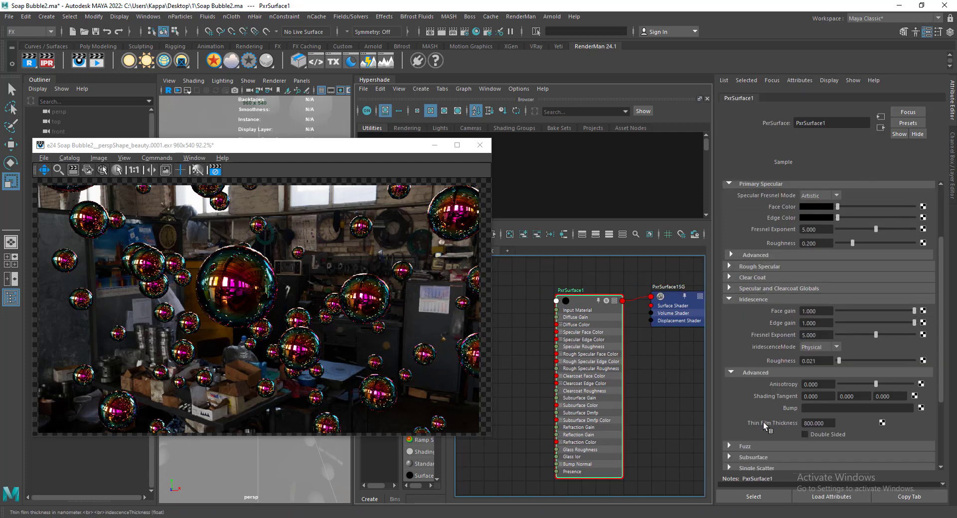
Stop the live render and move the render window clear of the node graph
{"action": "middle_click_drag", "start_coordinate": [524, 337], "coordinate": [548, 334], "text": "alt"}
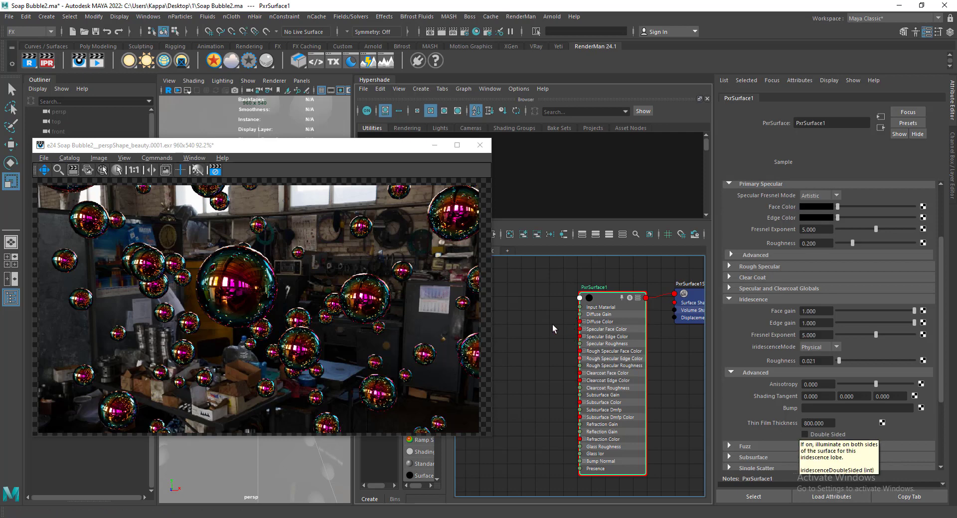
{"action": "middle_click_drag", "start_coordinate": [553, 325], "coordinate": [579, 312], "text": "alt"}
{"action": "left_click", "coordinate": [216, 172]}
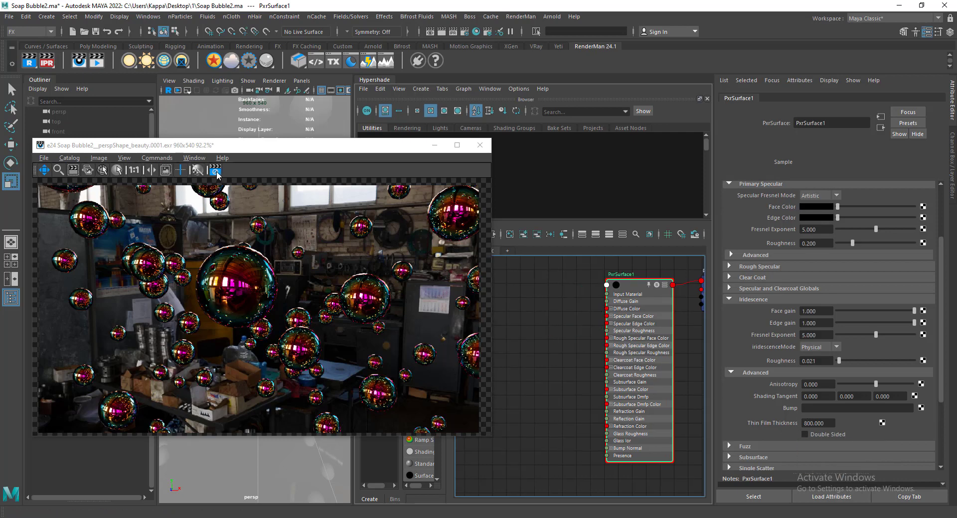
{"action": "left_click_drag", "start_coordinate": [398, 155], "coordinate": [287, 157]}
Add a PxrFractal node to the graph and position it beside PxrSurface1
{"action": "left_click", "coordinate": [495, 317]}
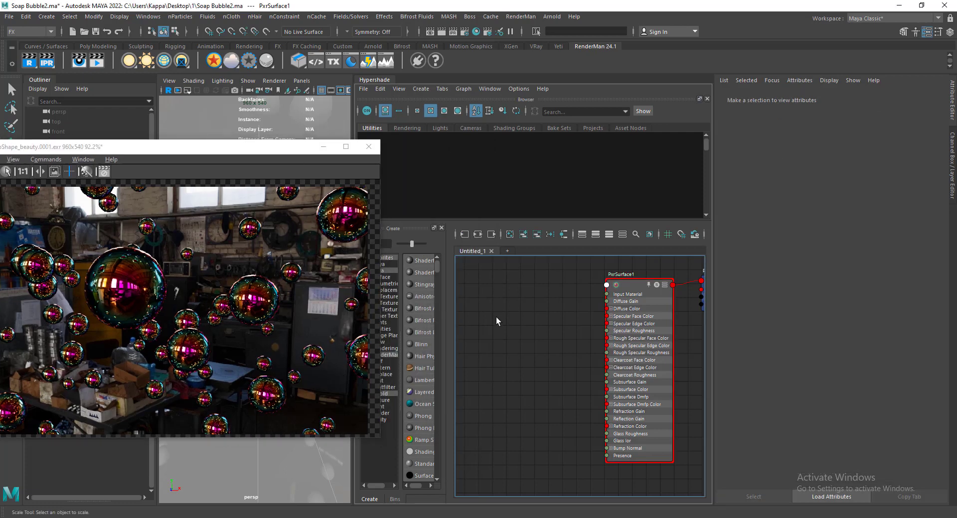
{"action": "key", "text": "Tab"}
{"action": "type", "text": "pxr"}
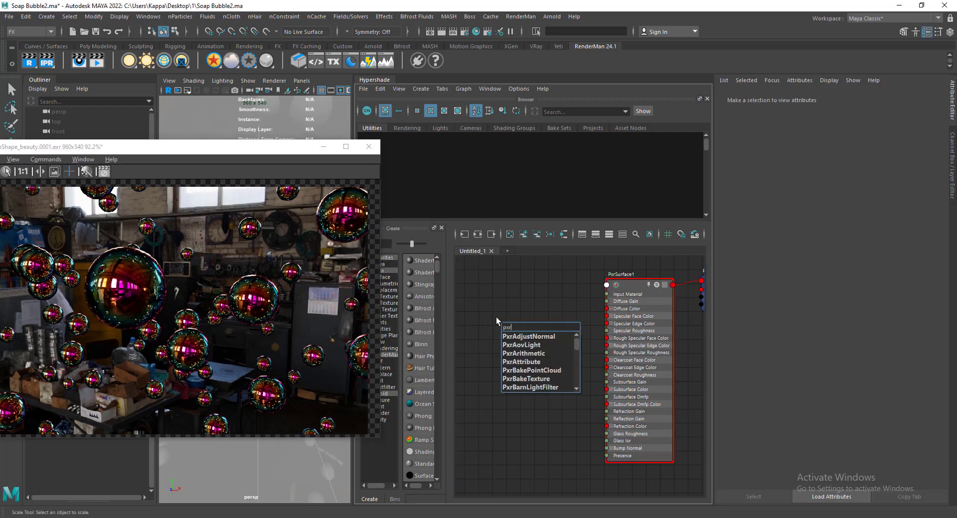
{"action": "type", "text": "fractal"}
{"action": "key", "text": "Return"}
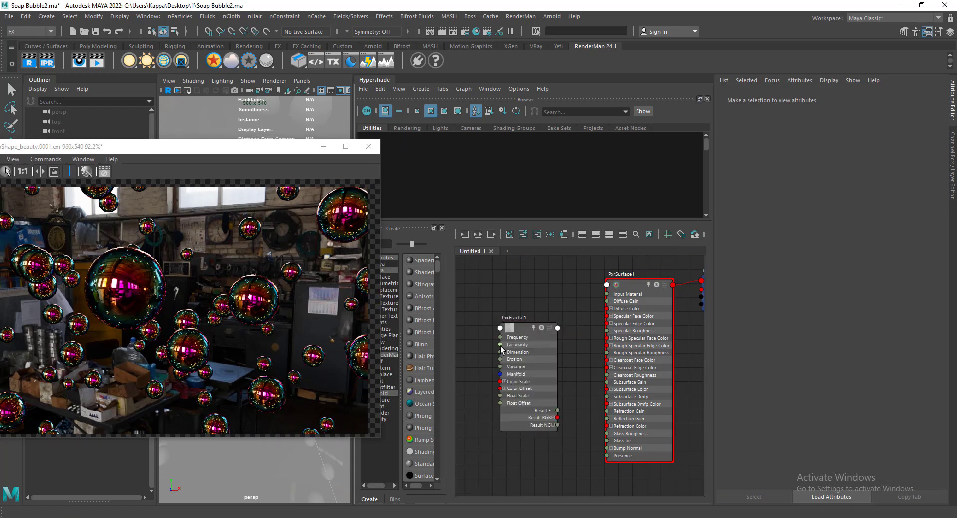
{"action": "left_click_drag", "start_coordinate": [520, 339], "coordinate": [501, 314]}
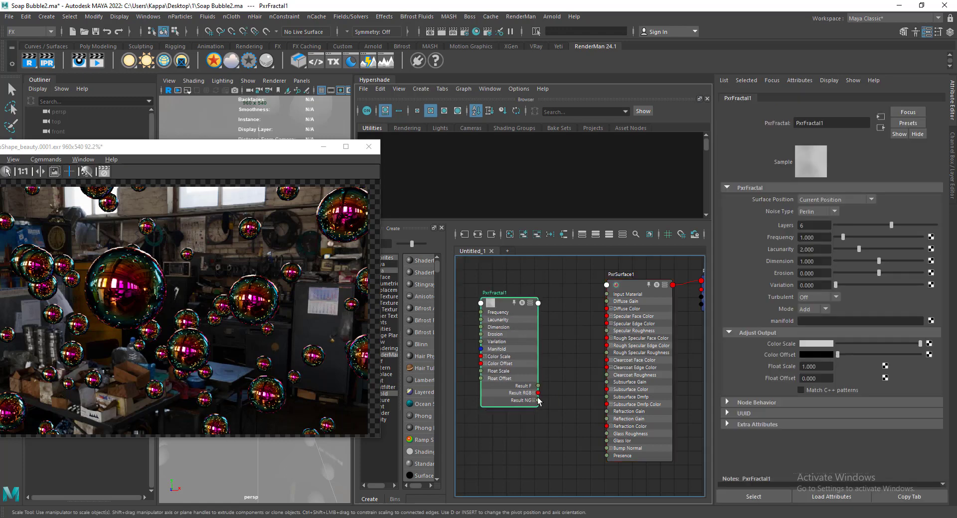
Connect the Result F output of PxrFractal1 to the thin film thickness of PxrSurface1
{"action": "left_click", "coordinate": [629, 389]}
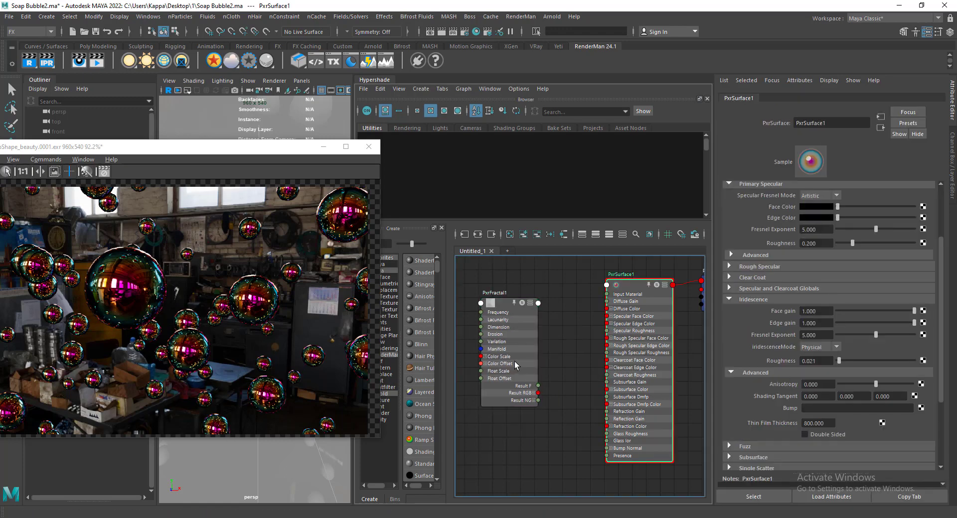
{"action": "scroll", "coordinate": [744, 404], "scroll_direction": "down", "scroll_amount": 4}
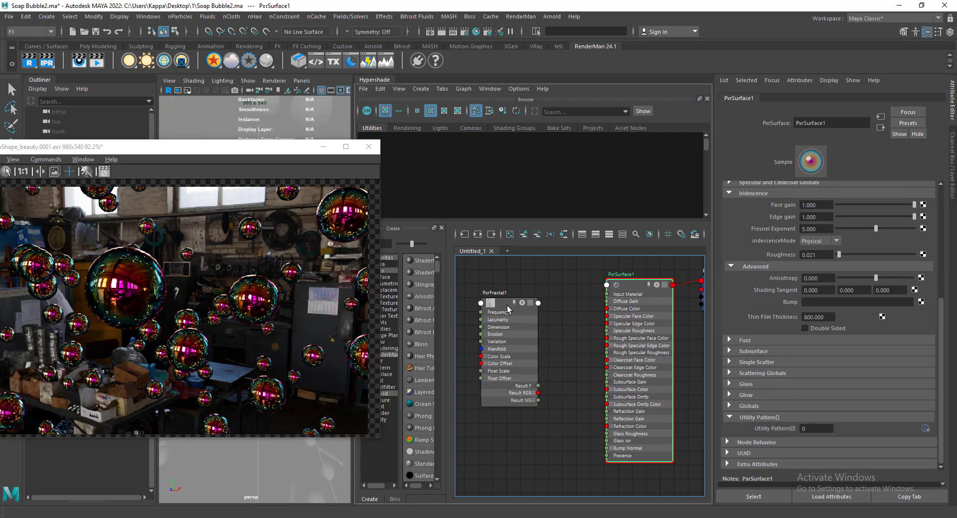
{"action": "middle_click_drag", "start_coordinate": [779, 424], "coordinate": [779, 425]}
{"action": "left_click_drag", "start_coordinate": [500, 308], "coordinate": [501, 304]}
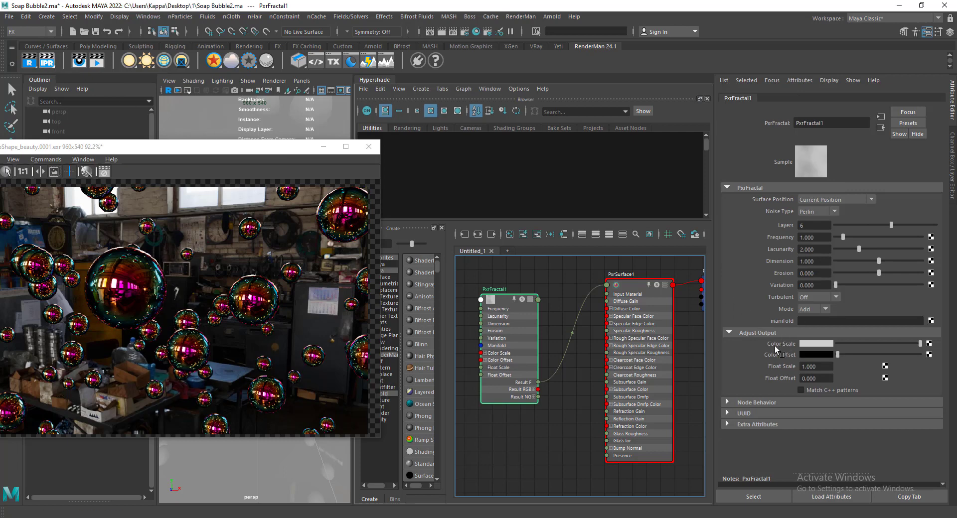
Solo PxrFractal1 in the live render and set its frequency to about 0.791 and variation to about 1.453
{"action": "left_click", "coordinate": [522, 299]}
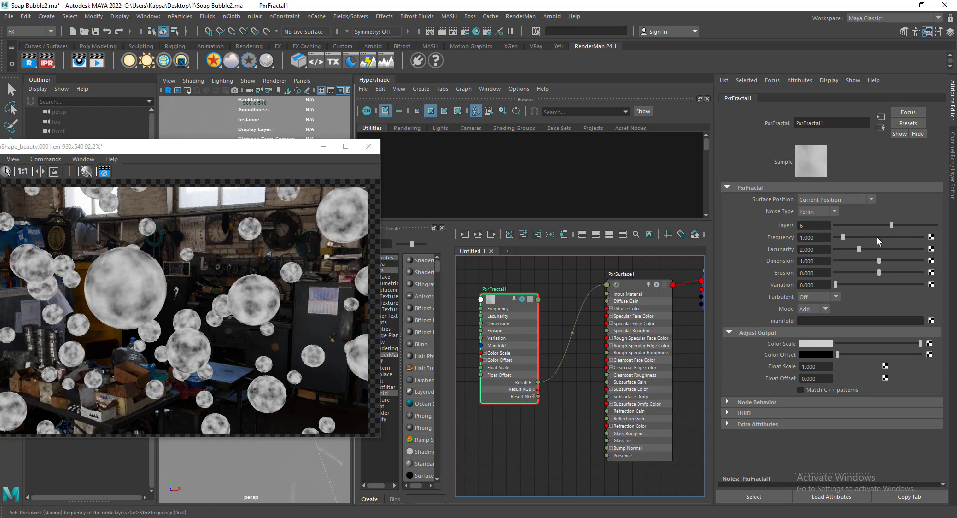
{"action": "left_click_drag", "start_coordinate": [843, 238], "coordinate": [841, 237]}
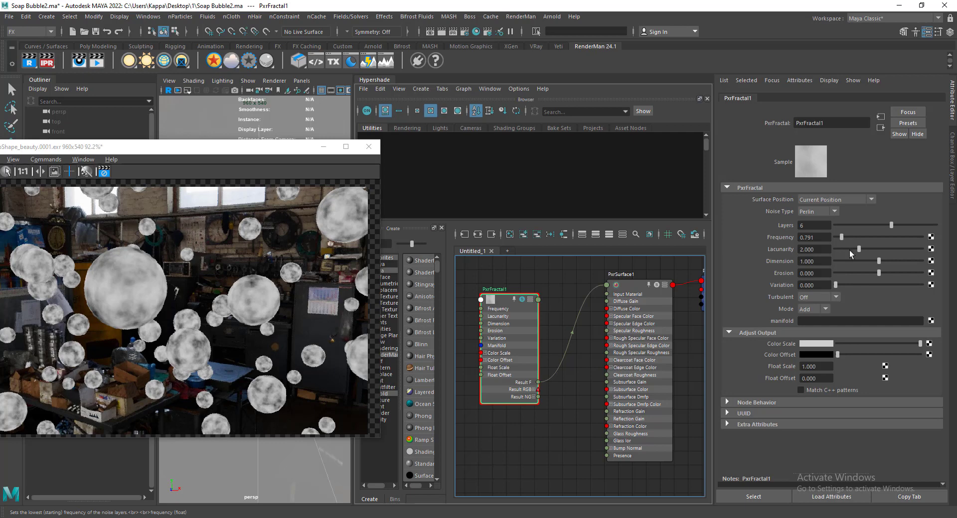
{"action": "left_click_drag", "start_coordinate": [848, 285], "coordinate": [897, 282]}
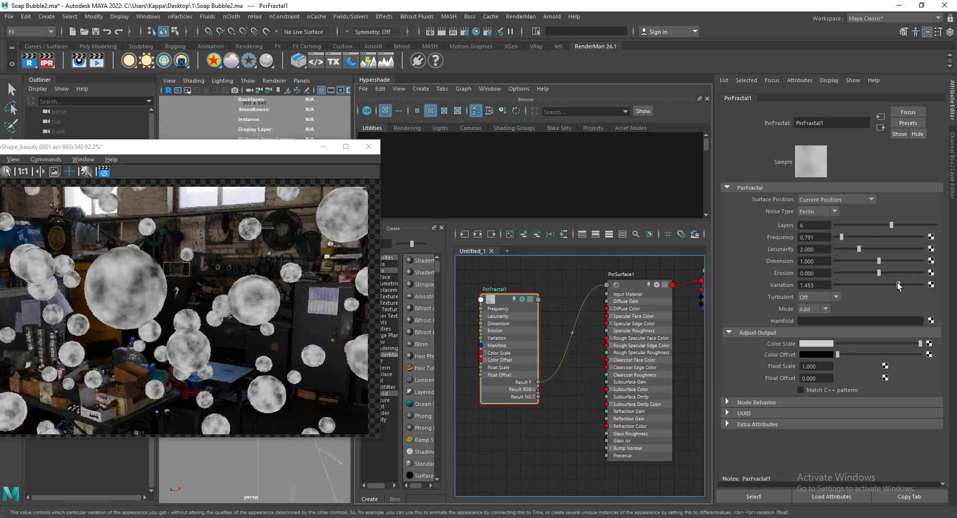
Try the Classic turbulent setting on PxrFractal1 and switch it back to Off
{"action": "left_click", "coordinate": [822, 299]}
{"action": "left_click", "coordinate": [820, 318]}
{"action": "left_click", "coordinate": [821, 297]}
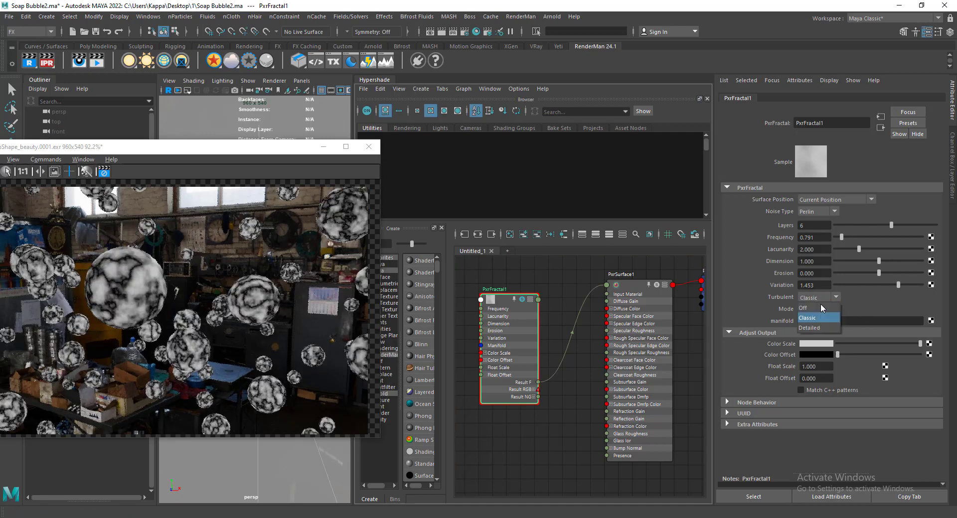
{"action": "left_click", "coordinate": [817, 307]}
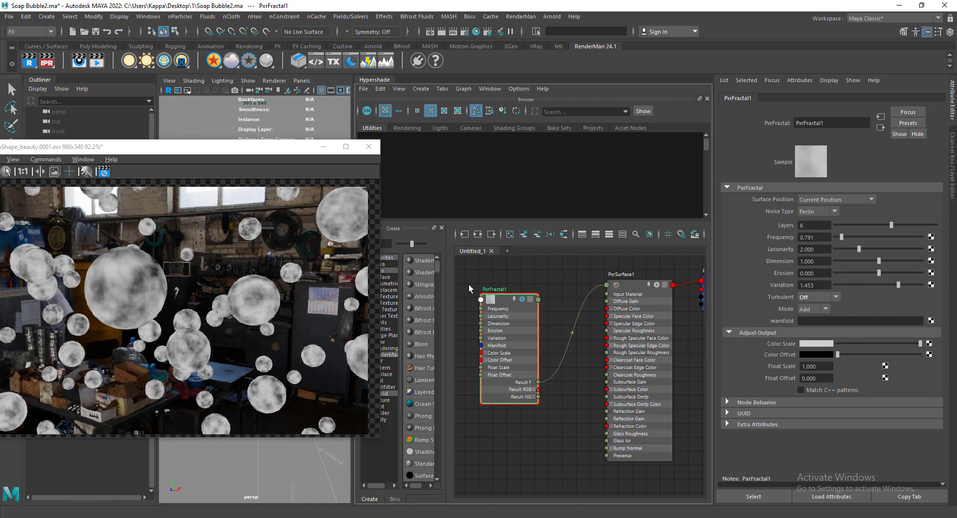
Spread PxrFractal1 and PxrSurface1 apart in the node graph to make room between them
{"action": "middle_click_drag", "start_coordinate": [543, 429], "coordinate": [533, 429], "text": "alt"}
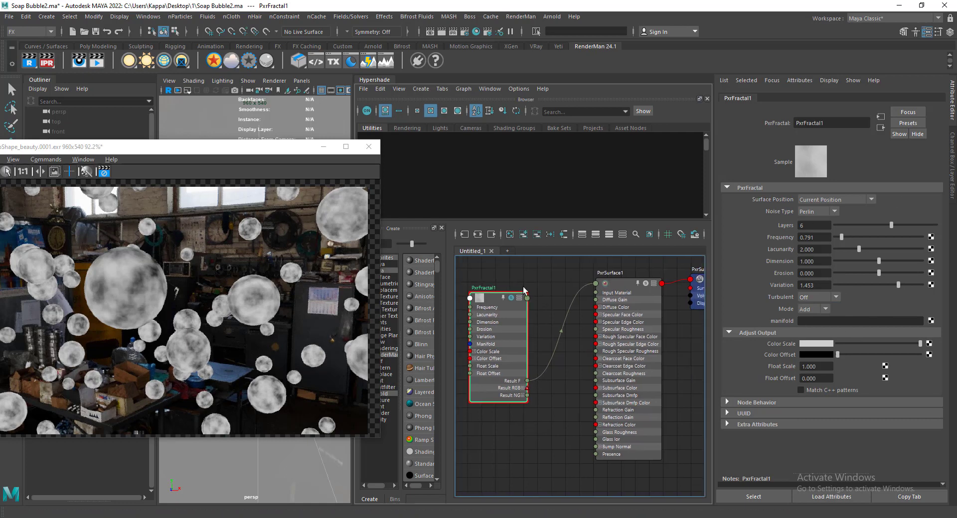
{"action": "left_click_drag", "start_coordinate": [491, 300], "coordinate": [492, 287]}
{"action": "middle_click_drag", "start_coordinate": [553, 409], "coordinate": [576, 408], "text": "alt"}
{"action": "left_click_drag", "start_coordinate": [520, 293], "coordinate": [482, 285]}
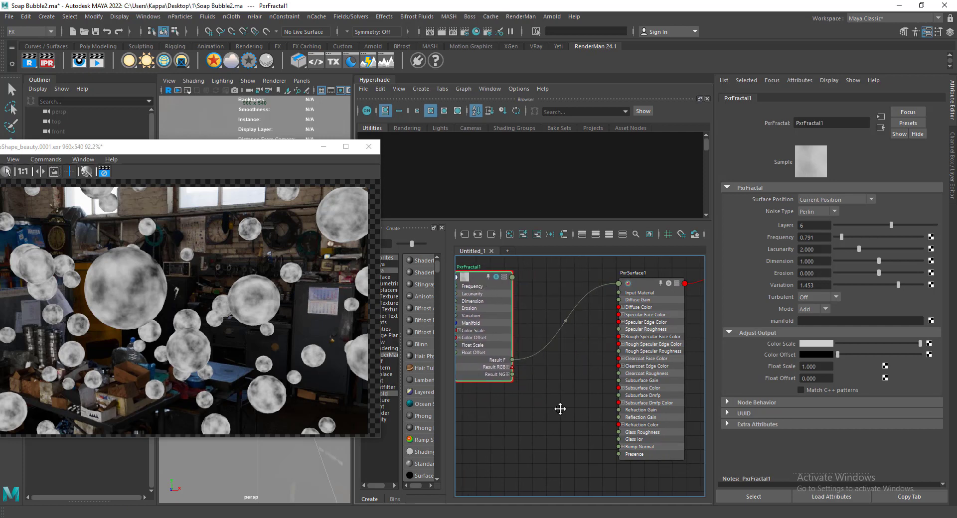
{"action": "middle_click_drag", "start_coordinate": [560, 408], "coordinate": [600, 408], "text": "alt"}
{"action": "left_click_drag", "start_coordinate": [492, 272], "coordinate": [452, 270]}
Start adding another Pxr node between PxrFractal1 and PxrSurface1
{"action": "left_click", "coordinate": [572, 344]}
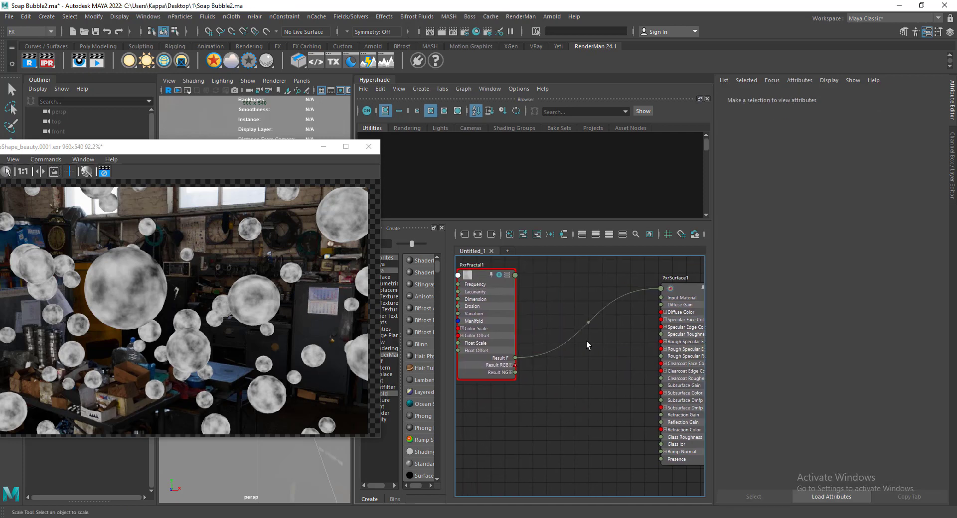
{"action": "key", "text": "Tab"}
{"action": "type", "text": "px"}
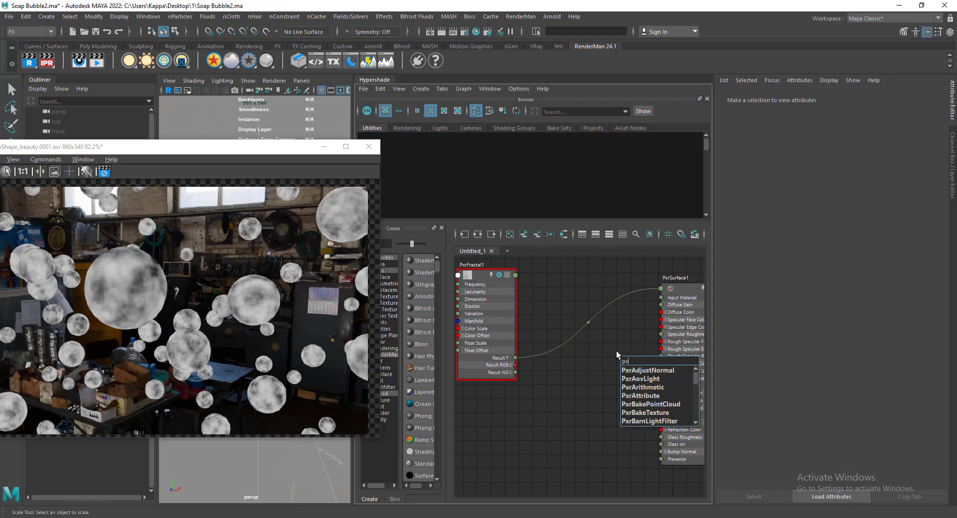
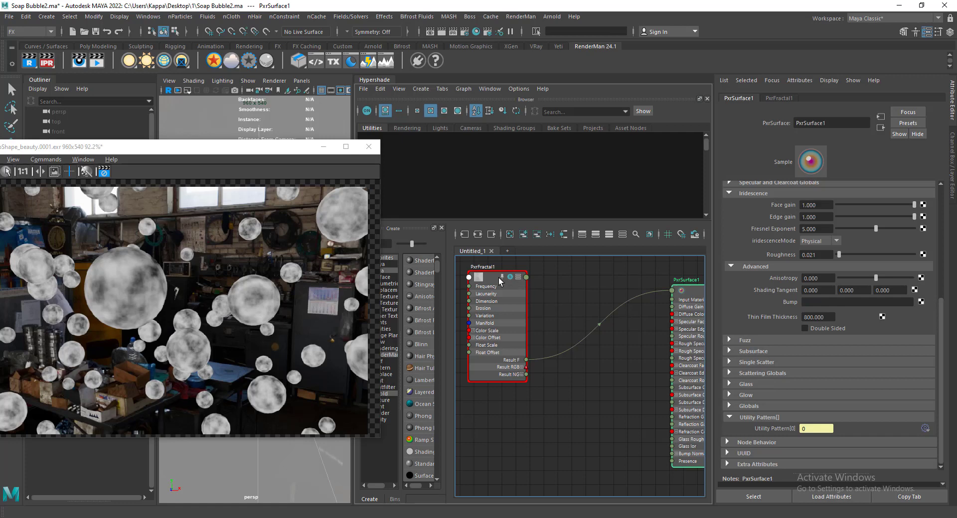
Connect PxrFractal1 to PxrSurface1's Thin Film Thickness and stop soloing the fractal in the live render
{"action": "middle_click_drag", "start_coordinate": [500, 282], "coordinate": [775, 320]}
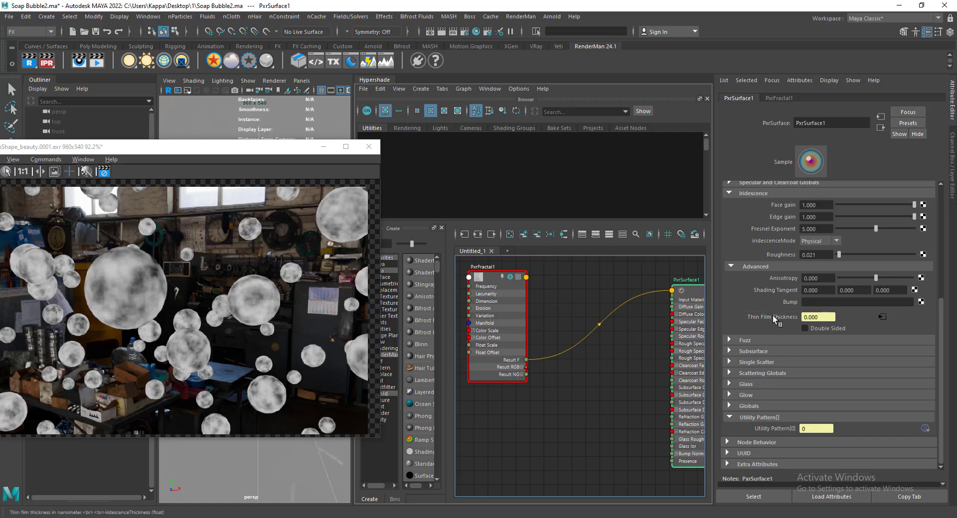
{"action": "left_click", "coordinate": [489, 292]}
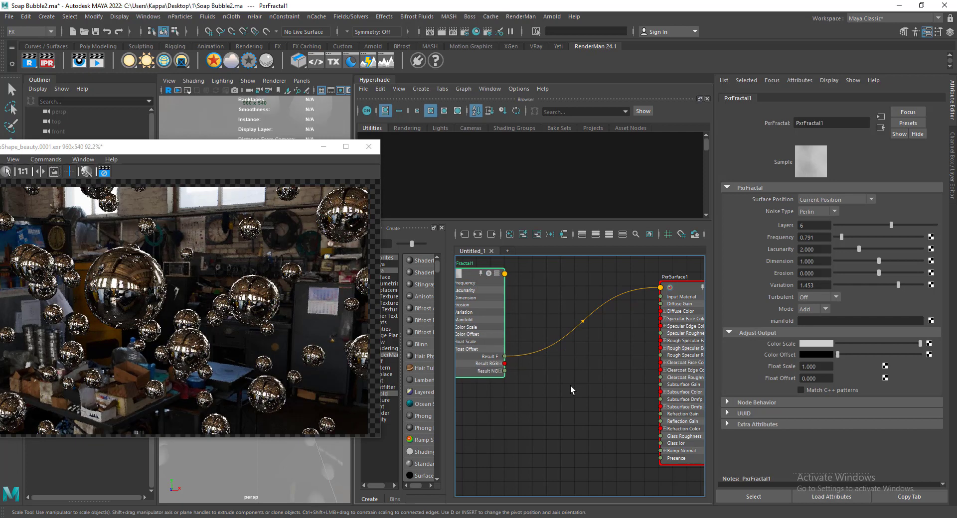
Add a PxrRemap node to the graph between PxrFractal1 and PxrSurface1
{"action": "left_click", "coordinate": [623, 365]}
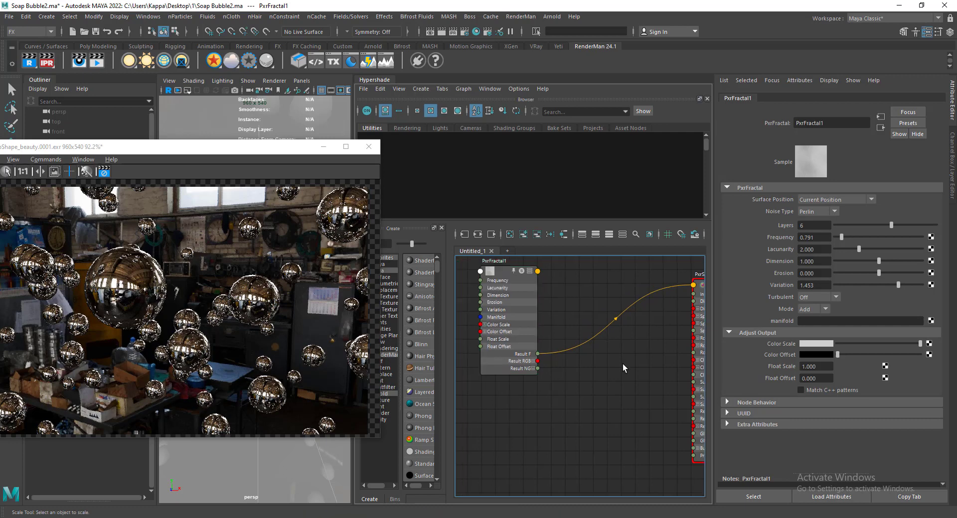
{"action": "type", "text": "pxer"}
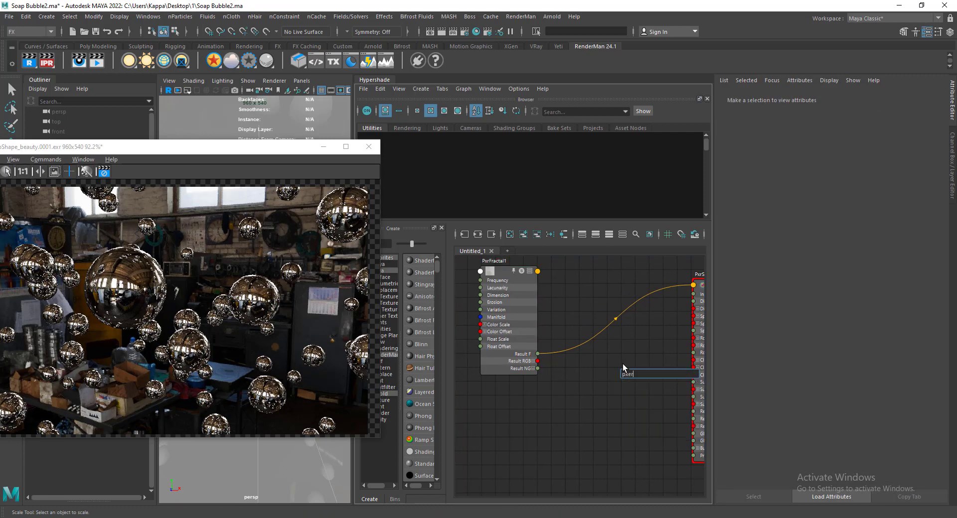
{"action": "key", "text": "BackSpace"}
{"action": "key", "text": "BackSpace"}
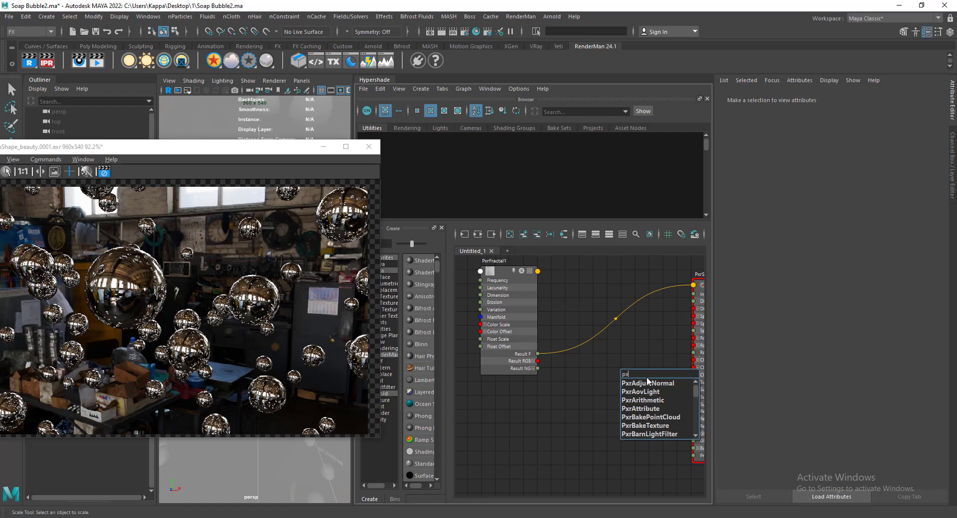
{"action": "type", "text": "rre"}
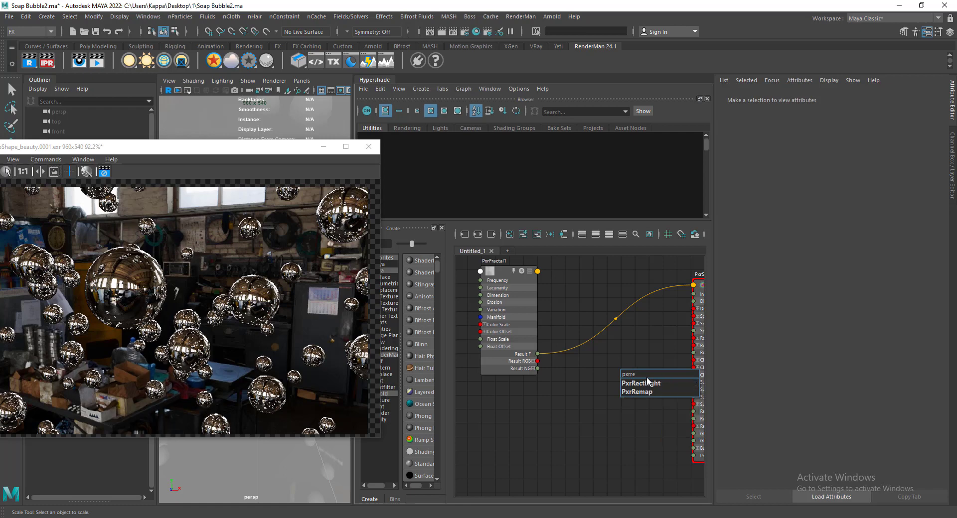
{"action": "key", "text": "Down"}
{"action": "key", "text": "Down"}
{"action": "key", "text": "Return"}
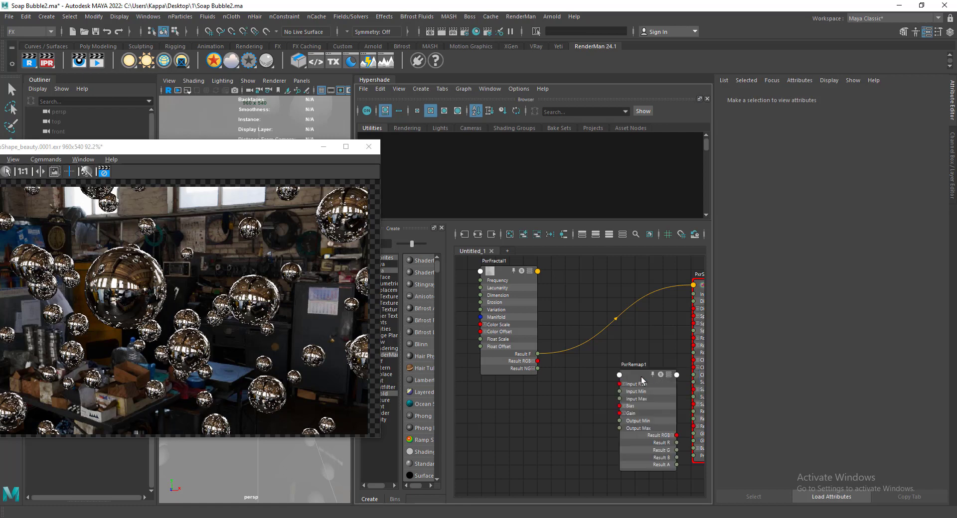
Place PxrRemap1 between the fractal and the surface shader, and feed PxrFractal1's Result RGB into its Input RGB
{"action": "left_click_drag", "start_coordinate": [641, 377], "coordinate": [574, 312]}
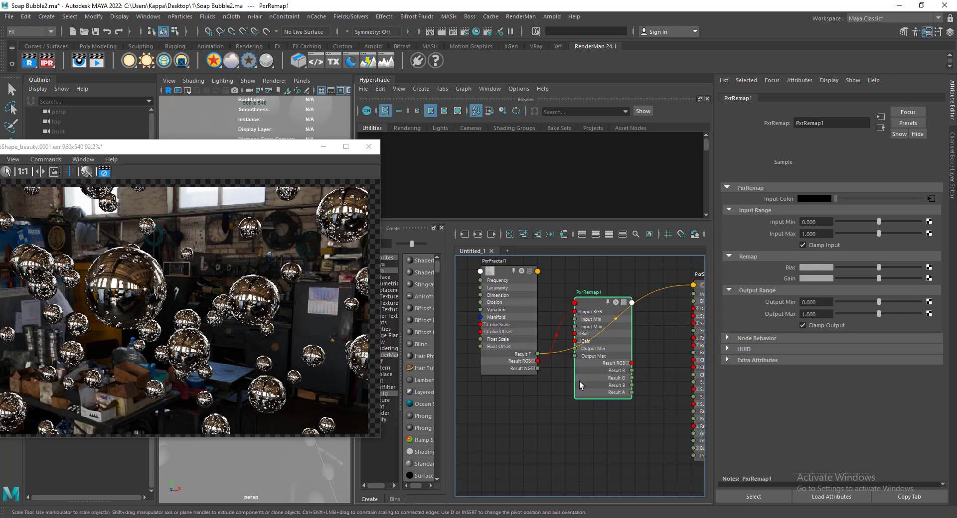
{"action": "middle_click_drag", "start_coordinate": [678, 381], "coordinate": [584, 381], "text": "alt"}
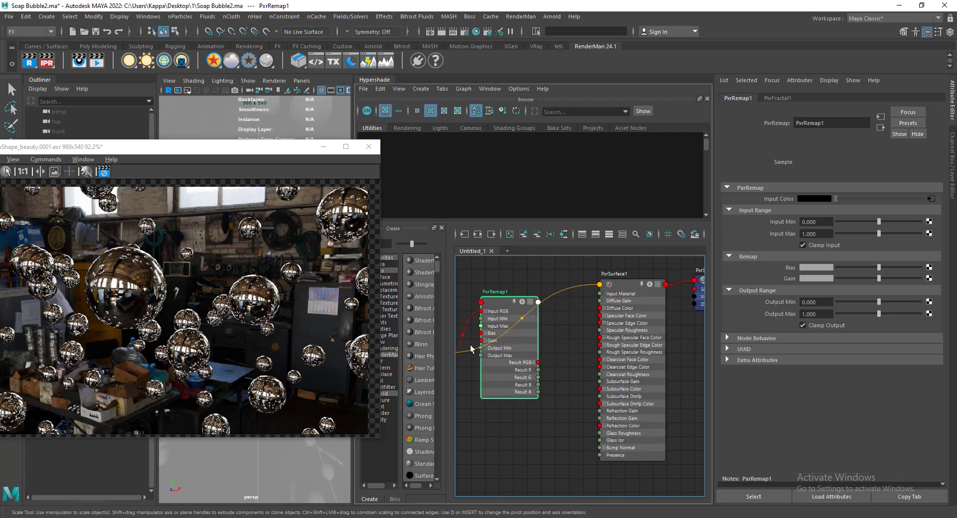
{"action": "middle_click_drag", "start_coordinate": [460, 353], "coordinate": [492, 342], "text": "alt"}
{"action": "left_click", "coordinate": [494, 342]}
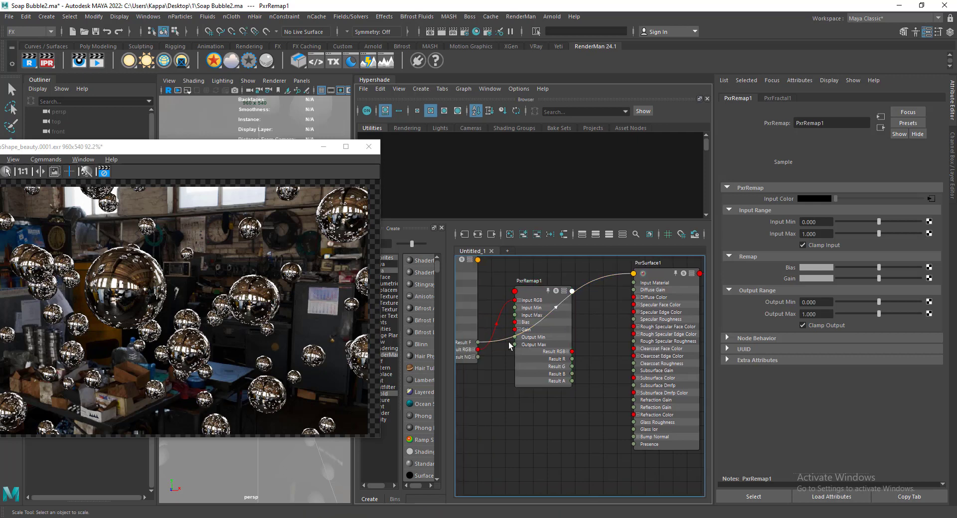
{"action": "left_click_drag", "start_coordinate": [478, 343], "coordinate": [497, 389]}
{"action": "middle_click_drag", "start_coordinate": [579, 349], "coordinate": [552, 379], "text": "alt"}
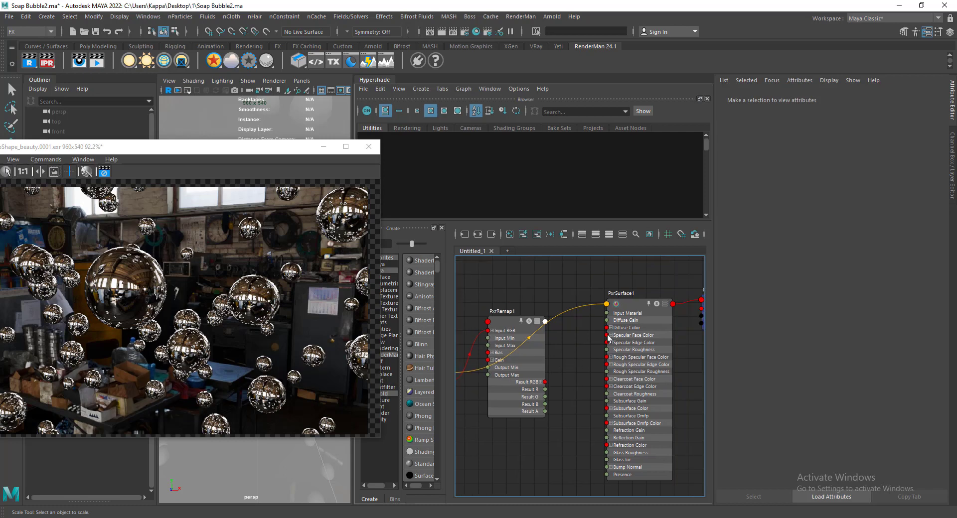
Connect PxrRemap1's resultR output to PxrSurface1's iridescenceThickness input through the Connection Editor
{"action": "left_click", "coordinate": [629, 319]}
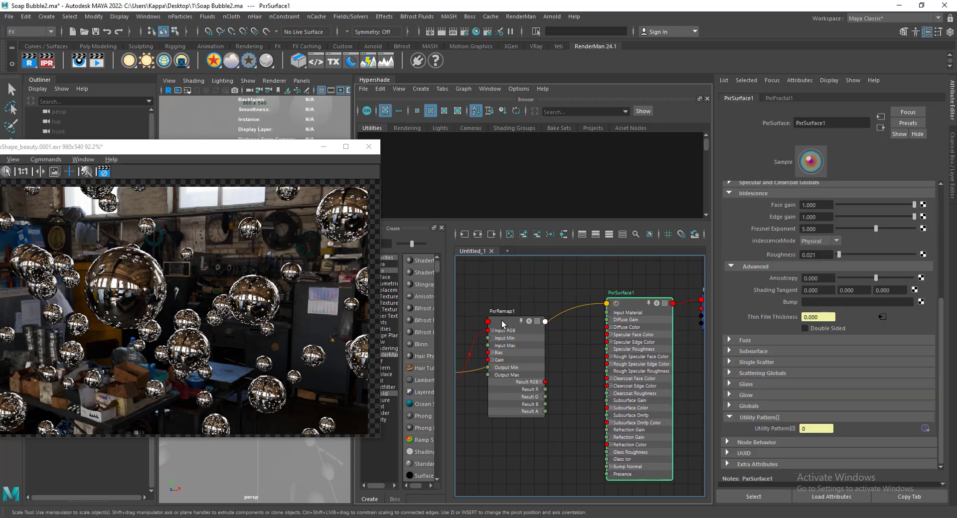
{"action": "middle_click_drag", "start_coordinate": [786, 318], "coordinate": [786, 318]}
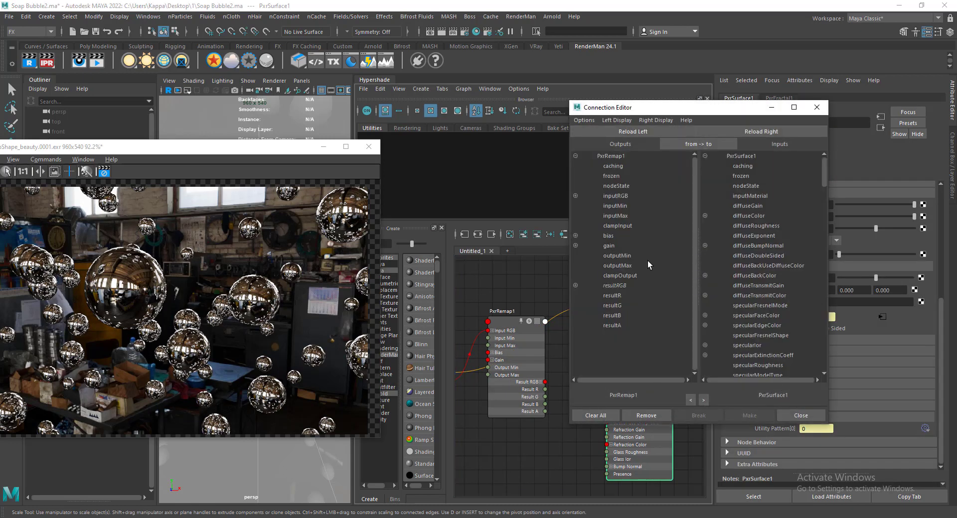
{"action": "left_click", "coordinate": [612, 296]}
{"action": "scroll", "coordinate": [782, 299], "scroll_direction": "down", "scroll_amount": 15}
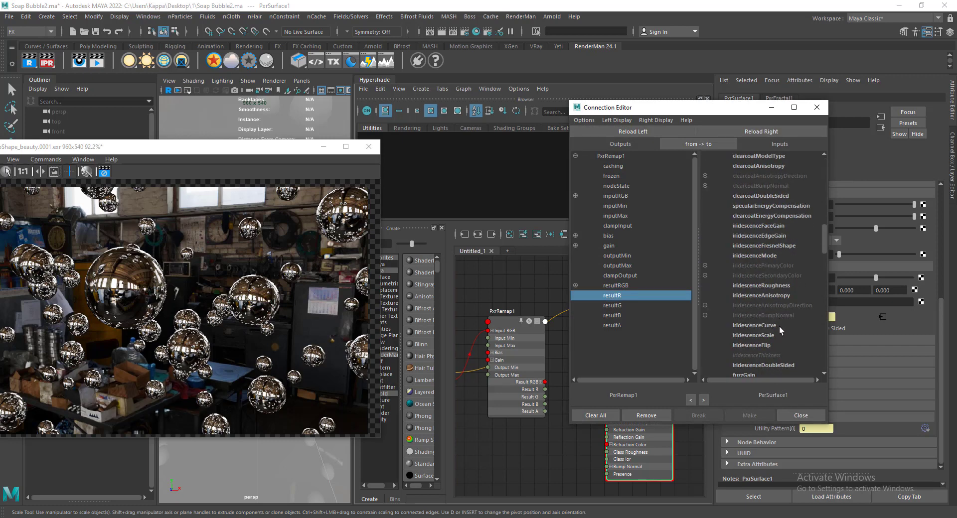
{"action": "left_click", "coordinate": [775, 355]}
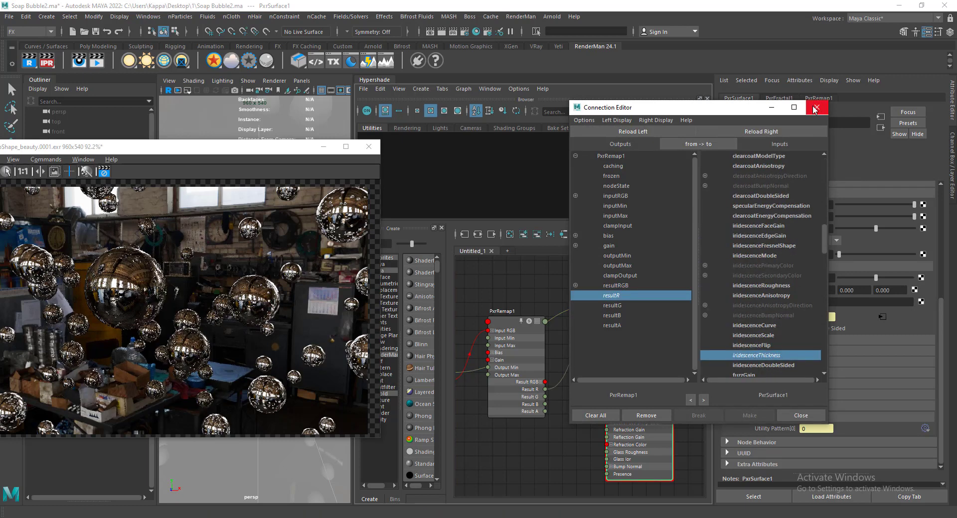
{"action": "left_click", "coordinate": [817, 108]}
Set PxrRemap1's Output Min to 700 and Output Max to 800, and turn off Clamp Output
{"action": "middle_click_drag", "start_coordinate": [549, 301], "coordinate": [575, 288], "text": "alt"}
{"action": "left_click", "coordinate": [541, 335]}
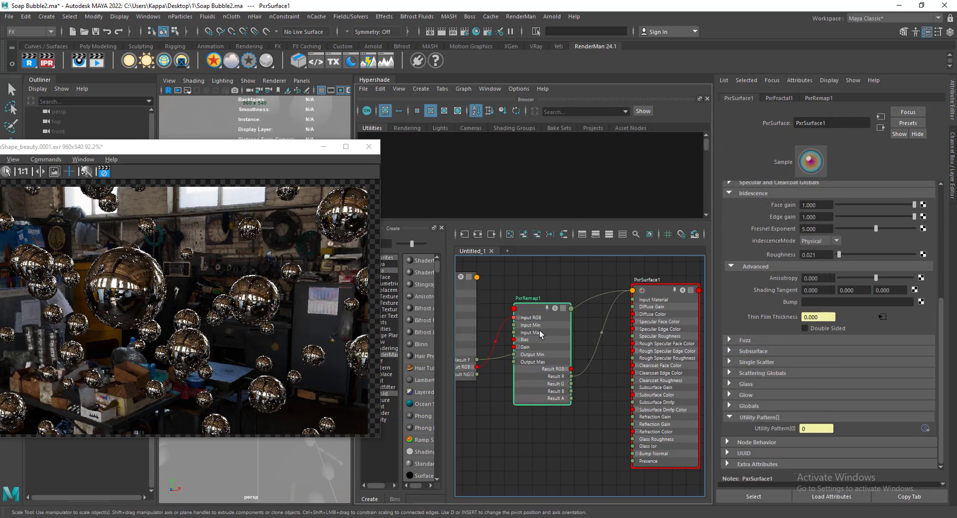
{"action": "left_click_drag", "start_coordinate": [540, 338], "coordinate": [548, 357]}
{"action": "left_click", "coordinate": [816, 302]}
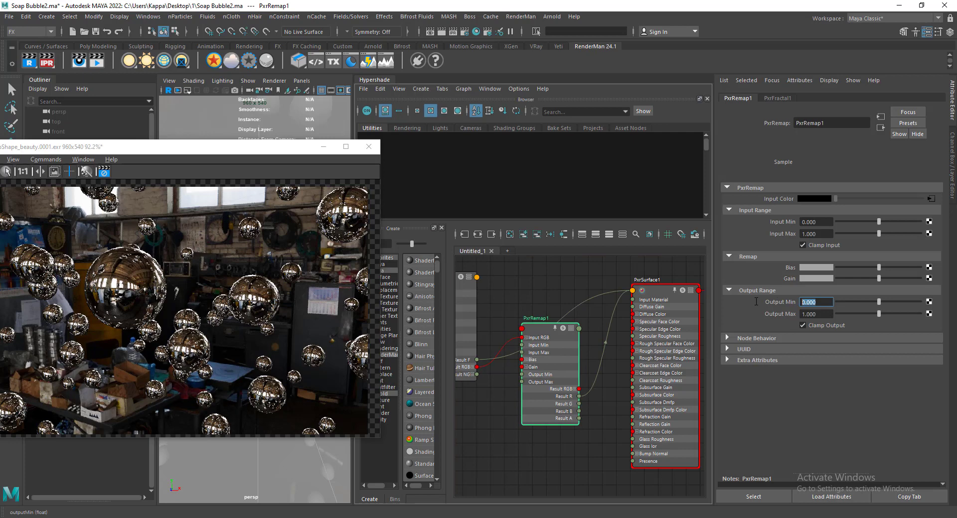
{"action": "type", "text": "700"}
{"action": "key", "text": "Tab"}
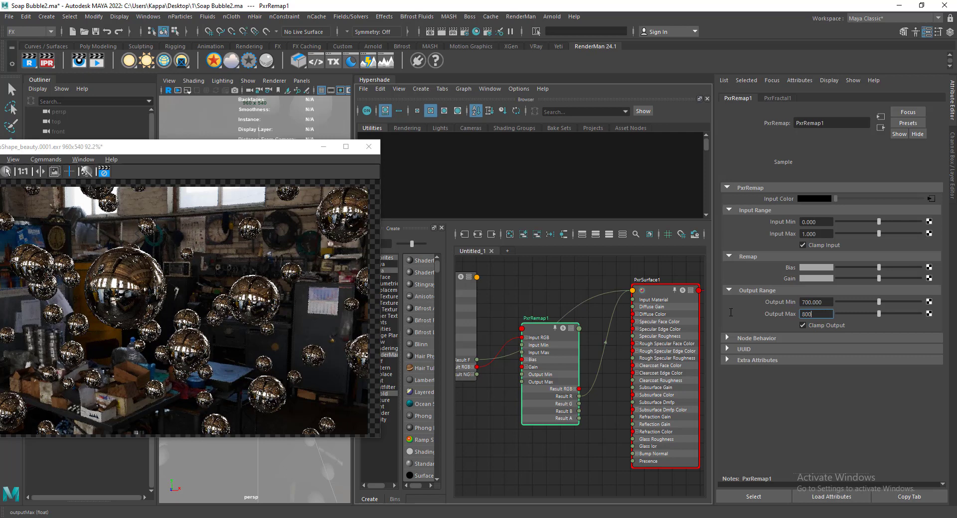
{"action": "type", "text": "800"}
{"action": "key", "text": "Return"}
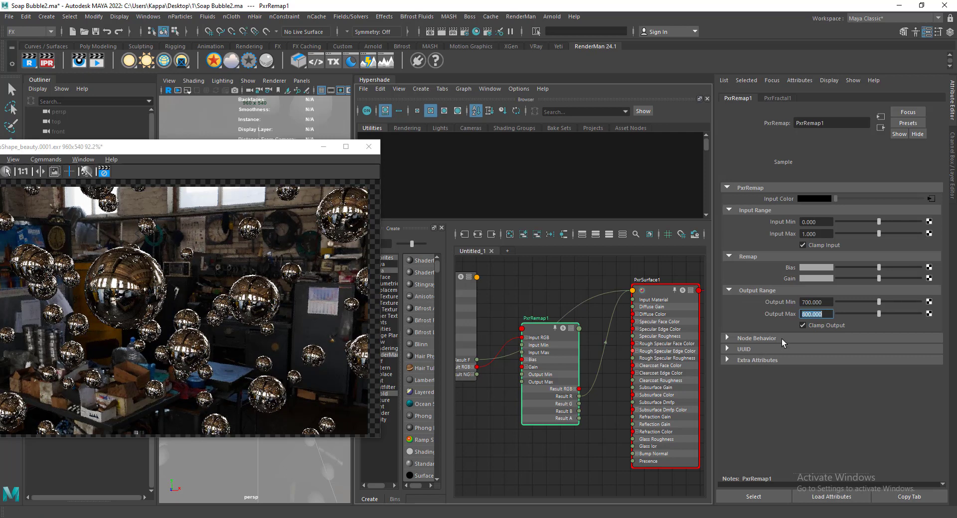
{"action": "left_click", "coordinate": [820, 326]}
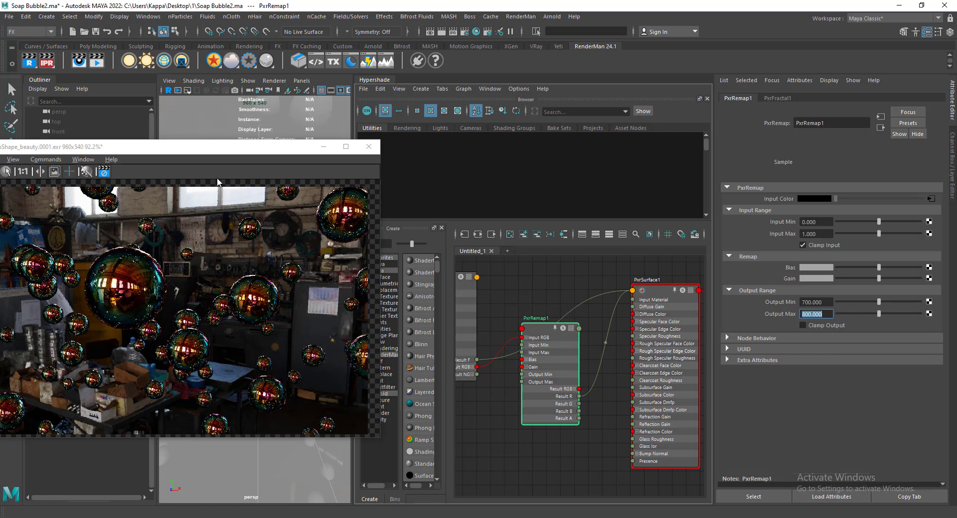
Bring the whole render window into view and zoom the image to examine the iridescence on the bubbles
{"action": "left_click_drag", "start_coordinate": [236, 158], "coordinate": [332, 126]}
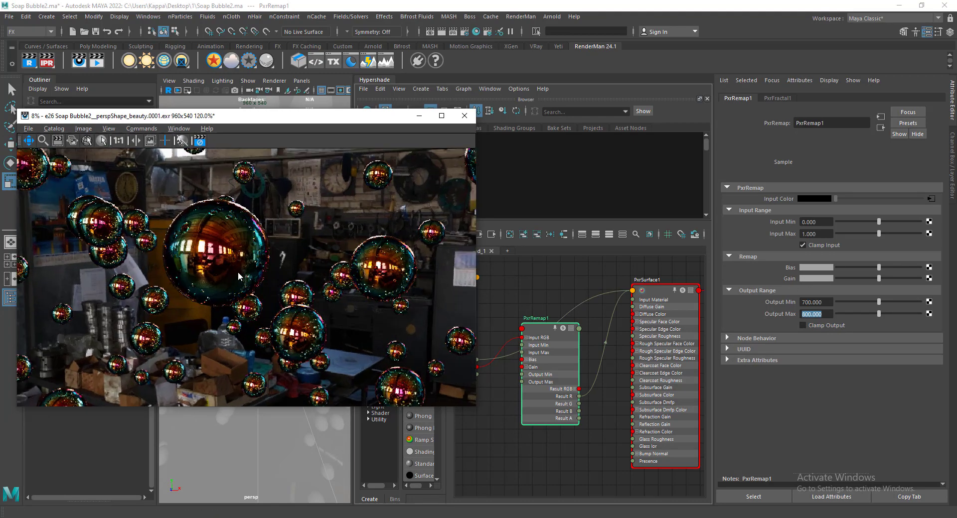
{"action": "scroll", "coordinate": [238, 273], "scroll_direction": "down", "scroll_amount": 1}
{"action": "scroll", "coordinate": [260, 268], "scroll_direction": "up", "scroll_amount": 1}
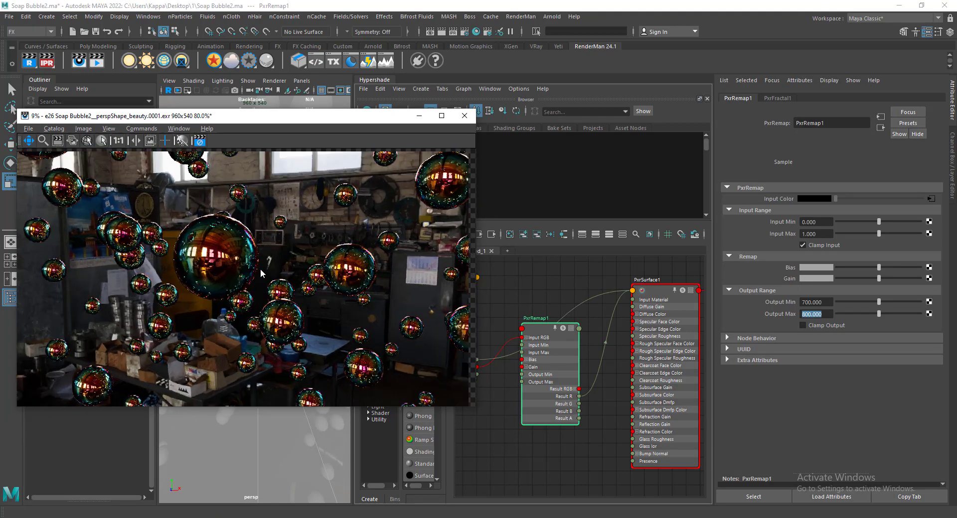
Raise PxrSurface1's glass Refraction Gain and Reflection Gain to 1
{"action": "middle_click_drag", "start_coordinate": [629, 271], "coordinate": [532, 272], "text": "alt"}
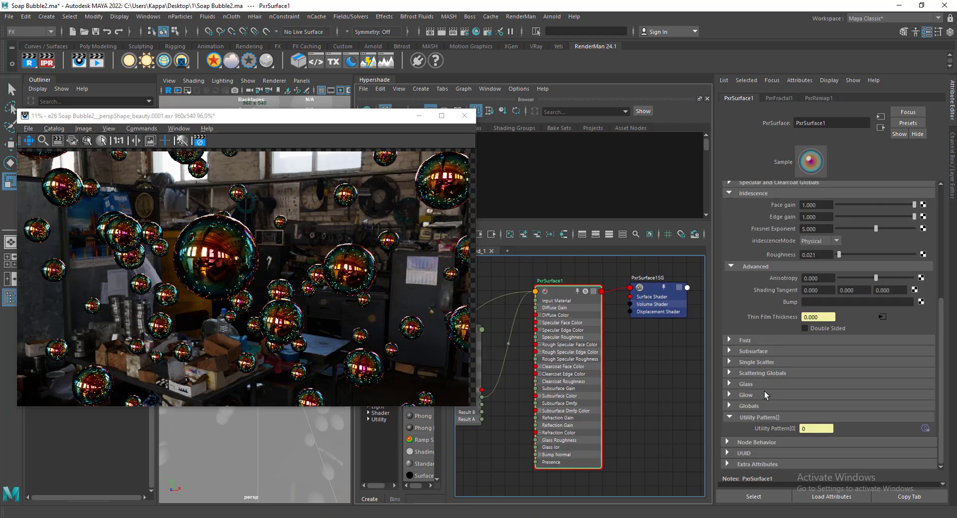
{"action": "left_click", "coordinate": [755, 384]}
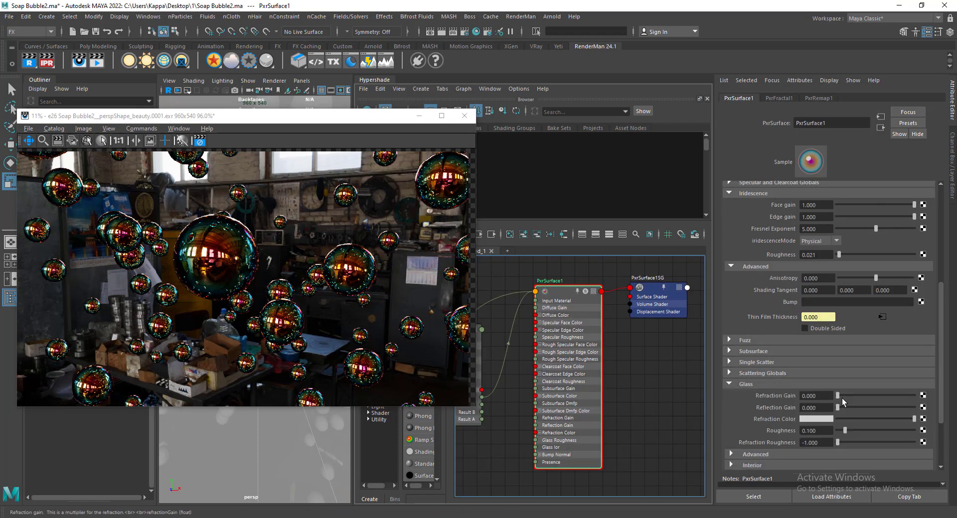
{"action": "left_click_drag", "start_coordinate": [905, 405], "coordinate": [915, 405]}
{"action": "left_click_drag", "start_coordinate": [837, 407], "coordinate": [918, 411]}
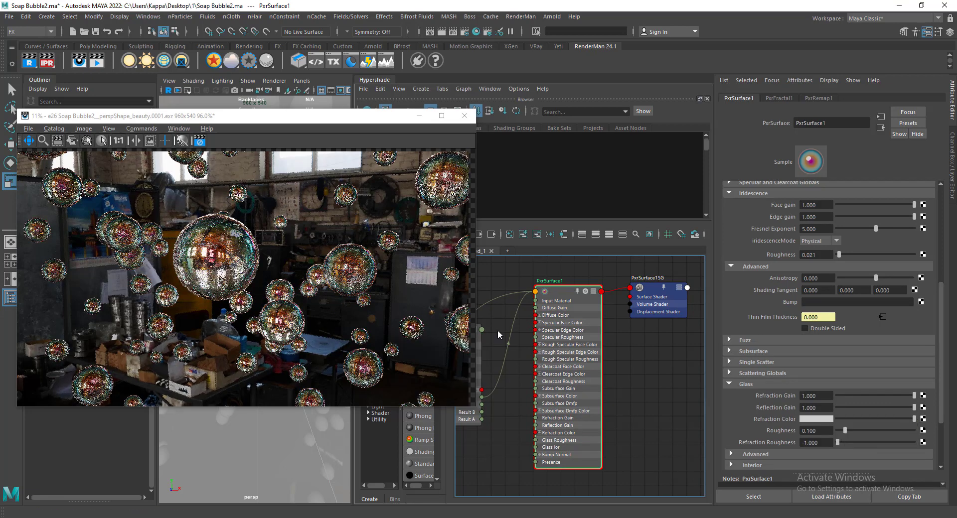
Lower PxrSurface1's glass Roughness to about 0.013 and enable Thin in the advanced glass settings
{"action": "scroll", "coordinate": [778, 388], "scroll_direction": "down", "scroll_amount": 2}
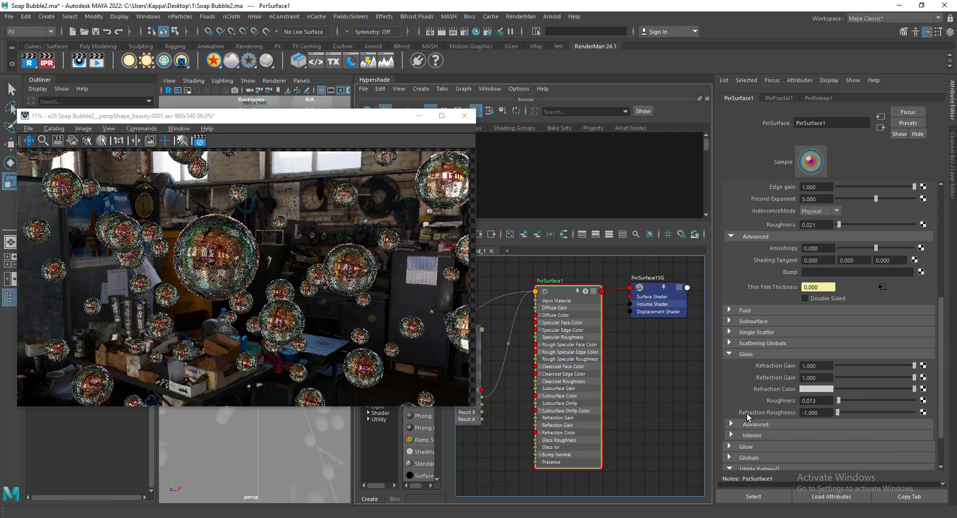
{"action": "scroll", "coordinate": [748, 414], "scroll_direction": "down", "scroll_amount": 2}
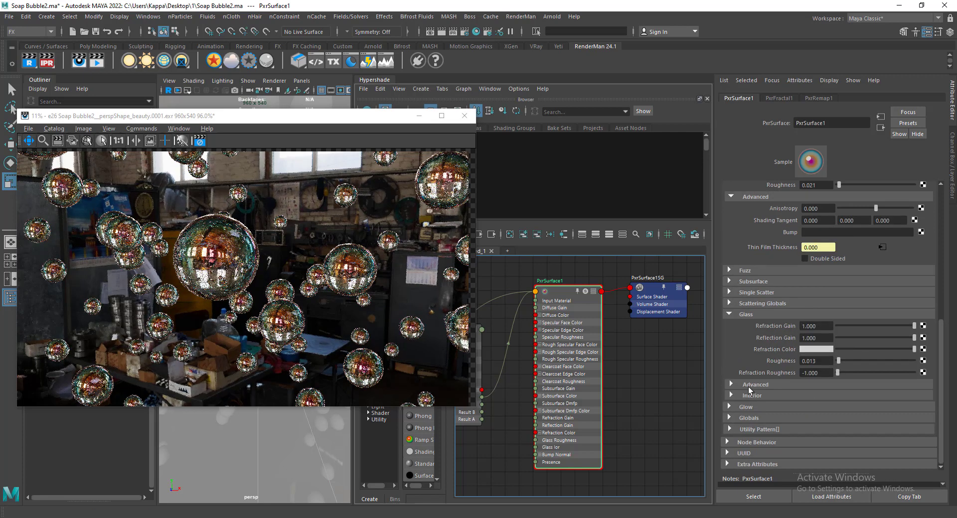
{"action": "left_click", "coordinate": [749, 386]}
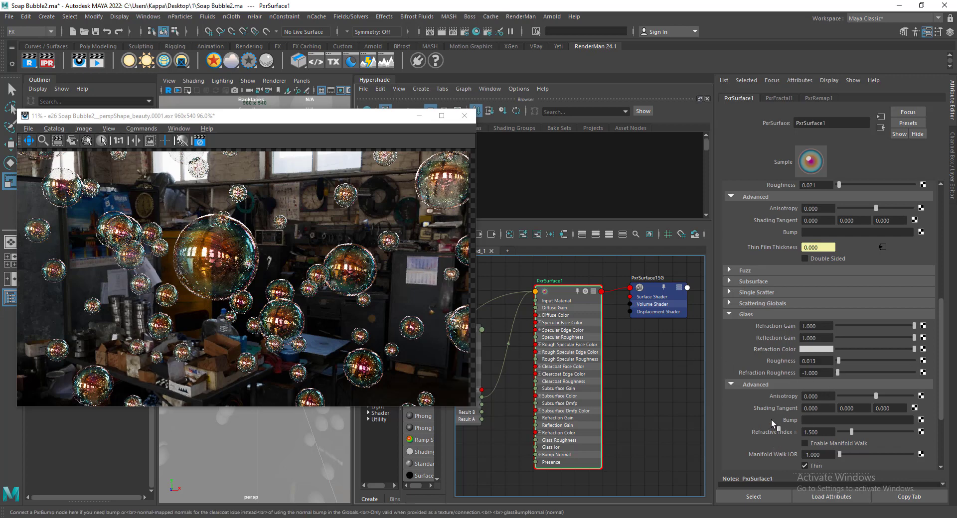
{"action": "scroll", "coordinate": [773, 424], "scroll_direction": "down", "scroll_amount": 2}
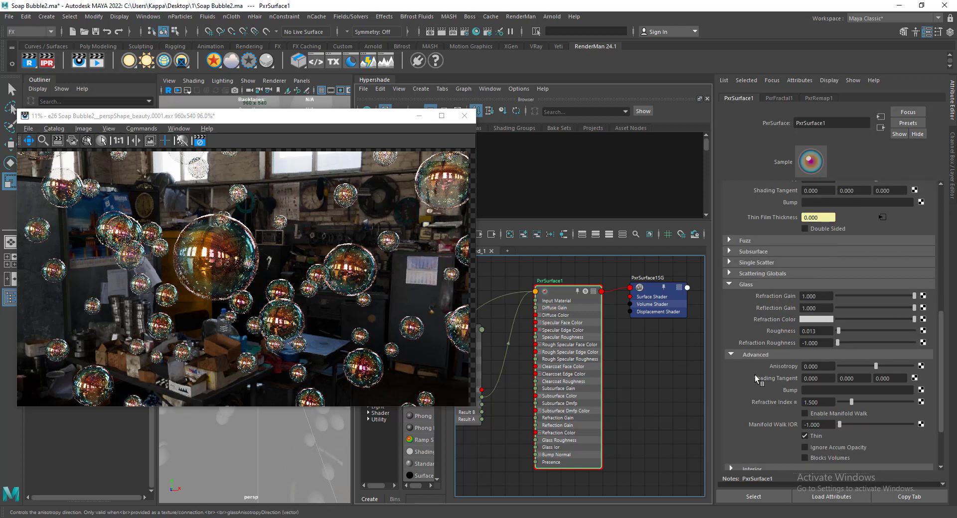
Return PxrSurface1's glass Refraction Gain and Reflection Gain to 0
{"action": "scroll", "coordinate": [755, 375], "scroll_direction": "up", "scroll_amount": 2}
{"action": "middle_click_drag", "start_coordinate": [623, 377], "coordinate": [679, 370], "text": "alt"}
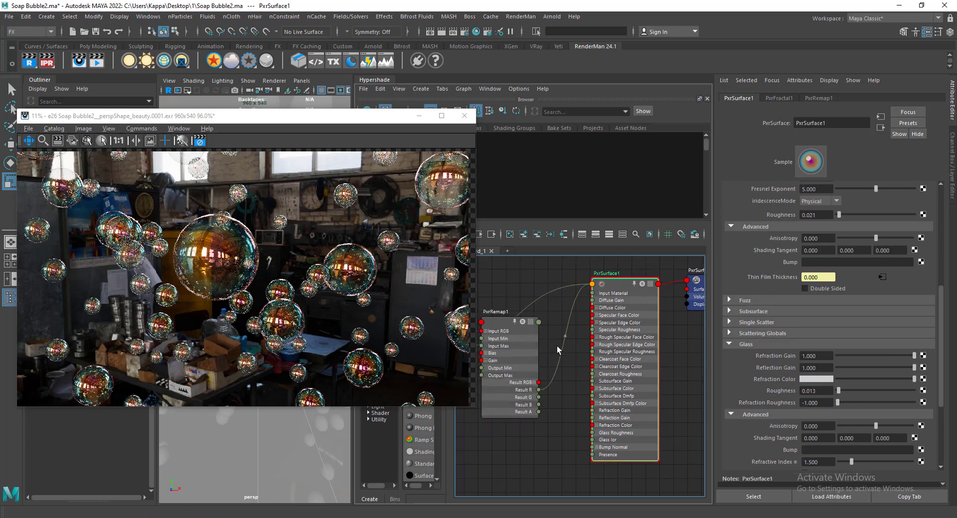
{"action": "middle_click_drag", "start_coordinate": [557, 333], "coordinate": [564, 355], "text": "alt"}
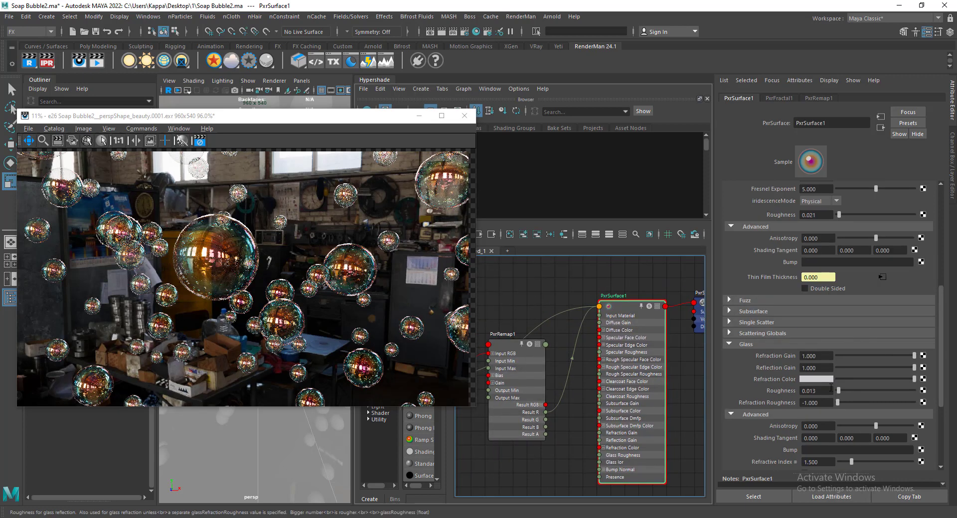
{"action": "left_click_drag", "start_coordinate": [914, 355], "coordinate": [855, 368]}
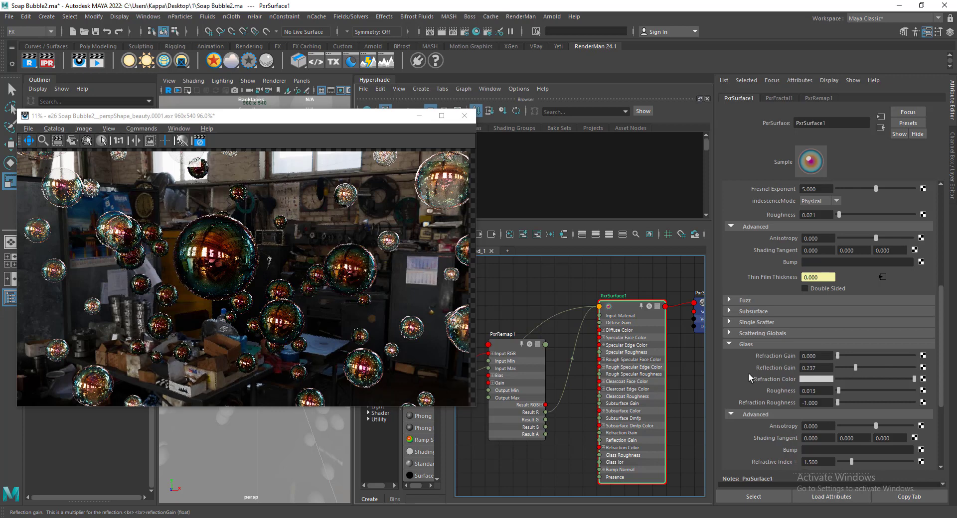
{"action": "left_click_drag", "start_coordinate": [748, 374], "coordinate": [746, 377]}
Set the iridescence Edge gain of PxrSurface1 to 2
{"action": "scroll", "coordinate": [745, 377], "scroll_direction": "up", "scroll_amount": 2}
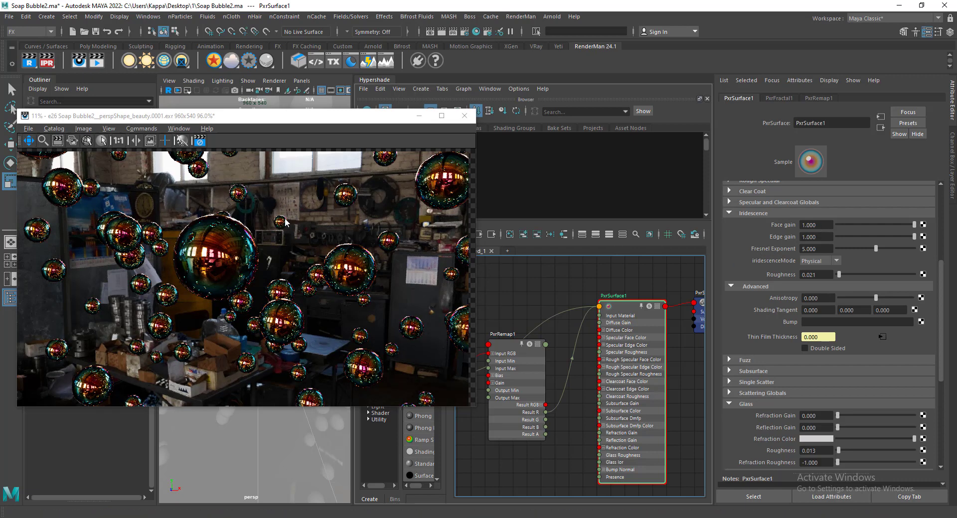
{"action": "double_click", "coordinate": [812, 237]}
{"action": "type", "text": "2"}
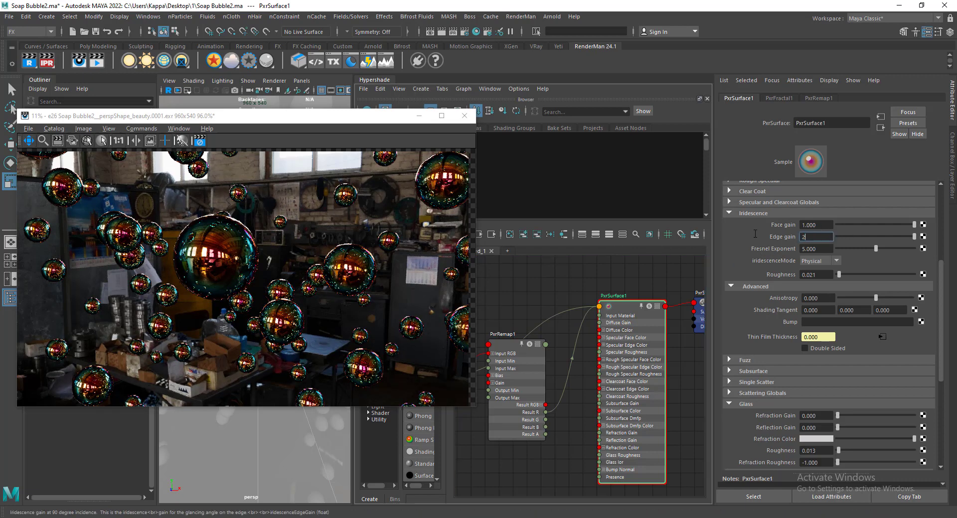
{"action": "key", "text": "Return"}
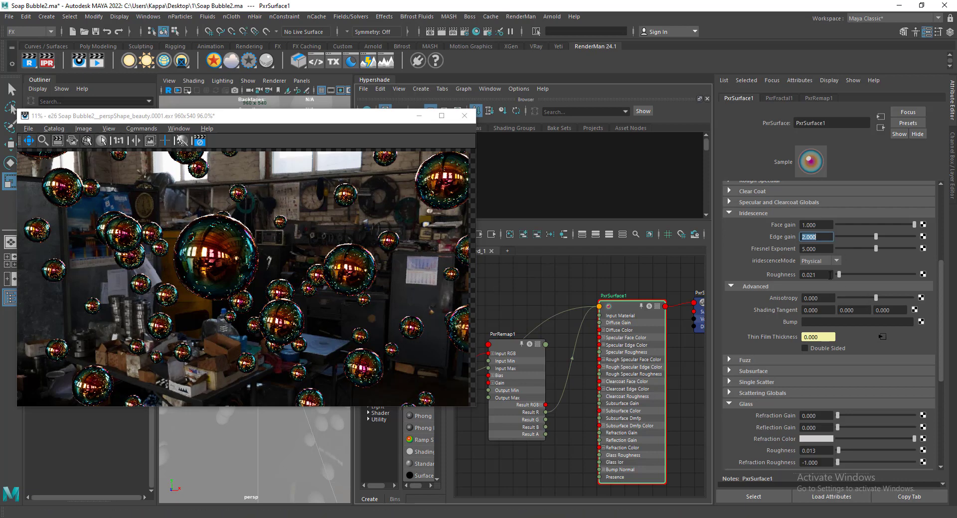
Minimise the render window and add a Color node to the MASH1 network
{"action": "scroll", "coordinate": [778, 325], "scroll_direction": "down", "scroll_amount": 2}
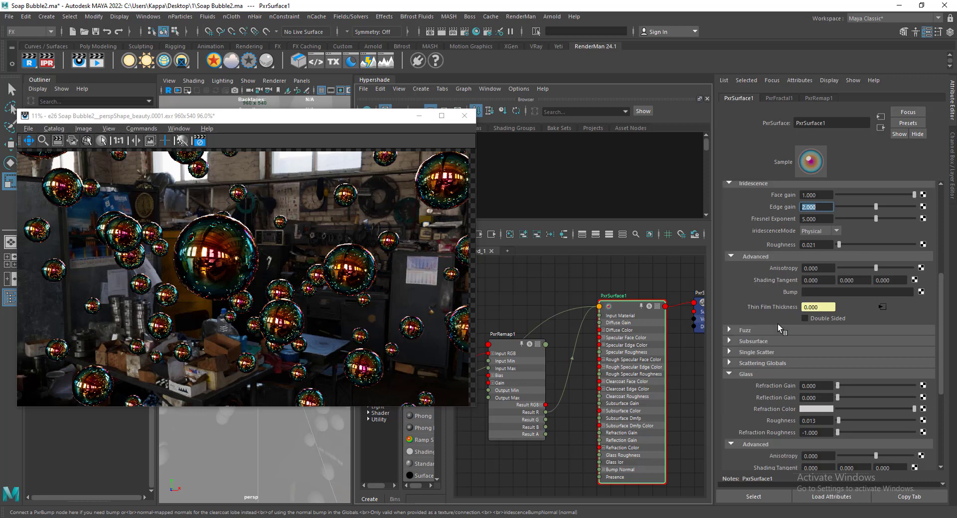
{"action": "scroll", "coordinate": [778, 324], "scroll_direction": "down", "scroll_amount": 2}
{"action": "middle_click_drag", "start_coordinate": [572, 294], "coordinate": [654, 282], "text": "alt"}
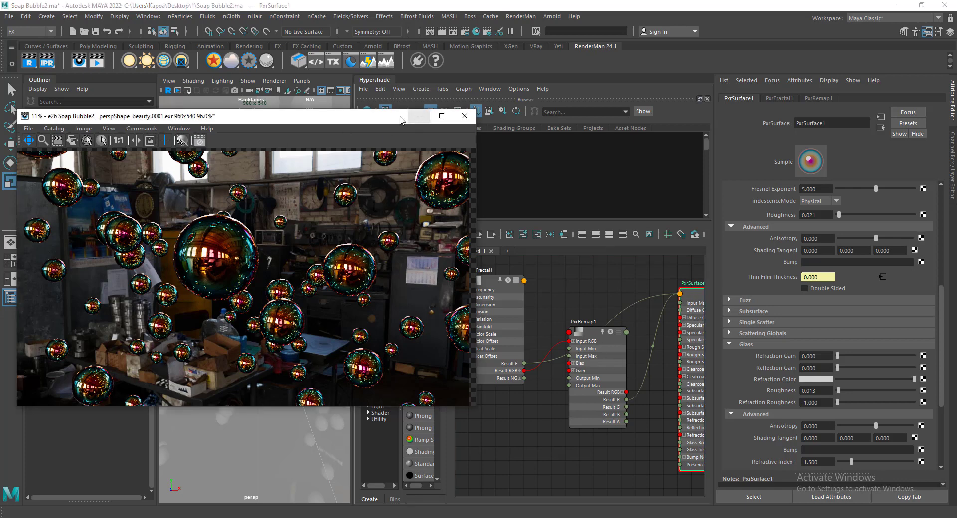
{"action": "left_click_drag", "start_coordinate": [418, 114], "coordinate": [418, 151]}
{"action": "left_click", "coordinate": [418, 152]}
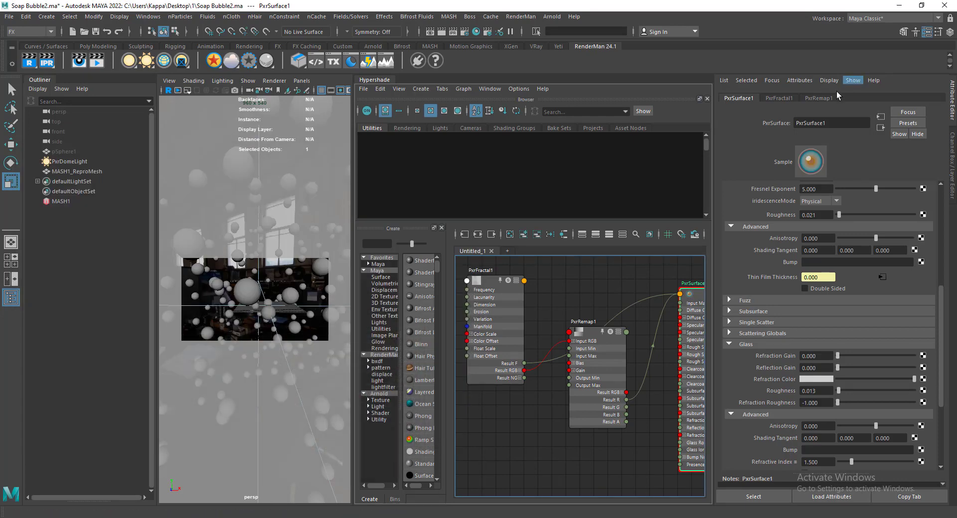
{"action": "left_click", "coordinate": [71, 201]}
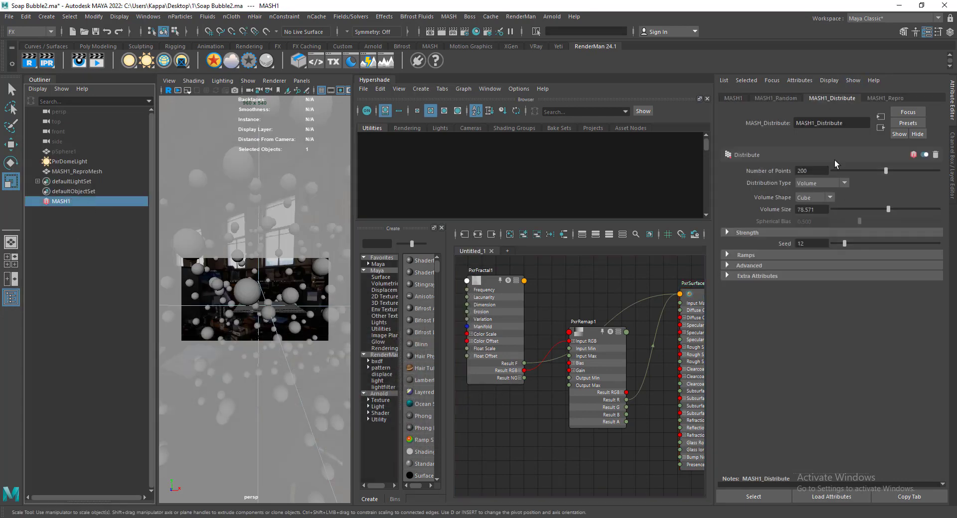
{"action": "left_click", "coordinate": [726, 98]}
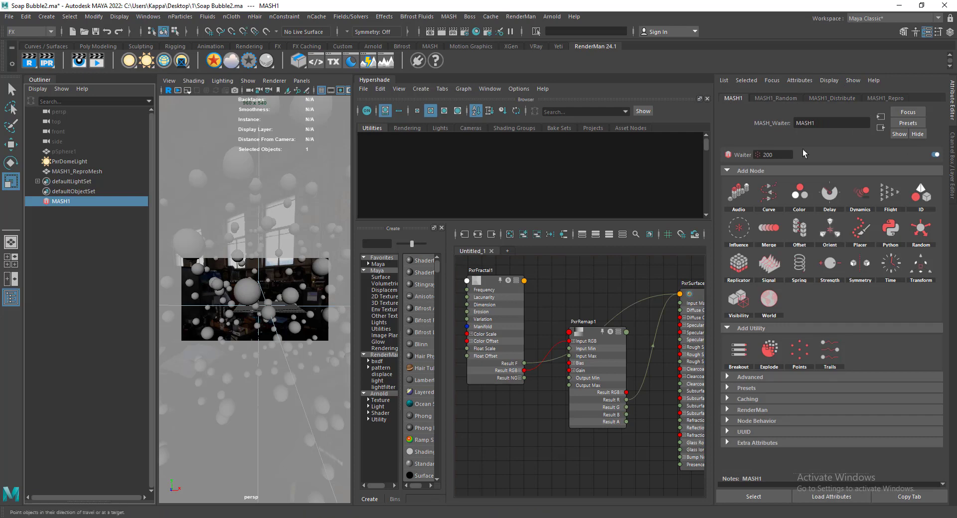
{"action": "left_click", "coordinate": [838, 204]}
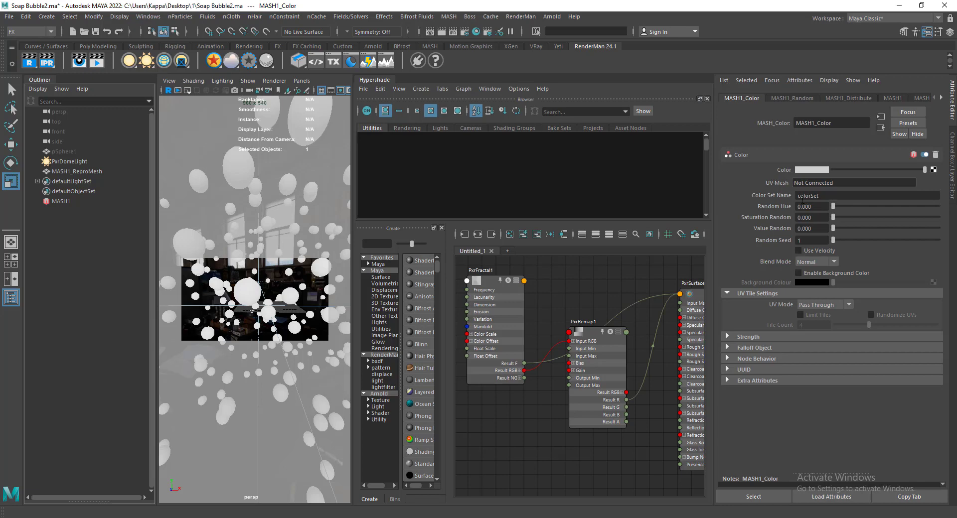
Raise Random Hue, Saturation Random and Value Random of MASH1_Color to 1
{"action": "left_click_drag", "start_coordinate": [834, 206], "coordinate": [954, 207]}
{"action": "left_click_drag", "start_coordinate": [869, 217], "coordinate": [948, 218]}
{"action": "left_click_drag", "start_coordinate": [890, 229], "coordinate": [956, 234]}
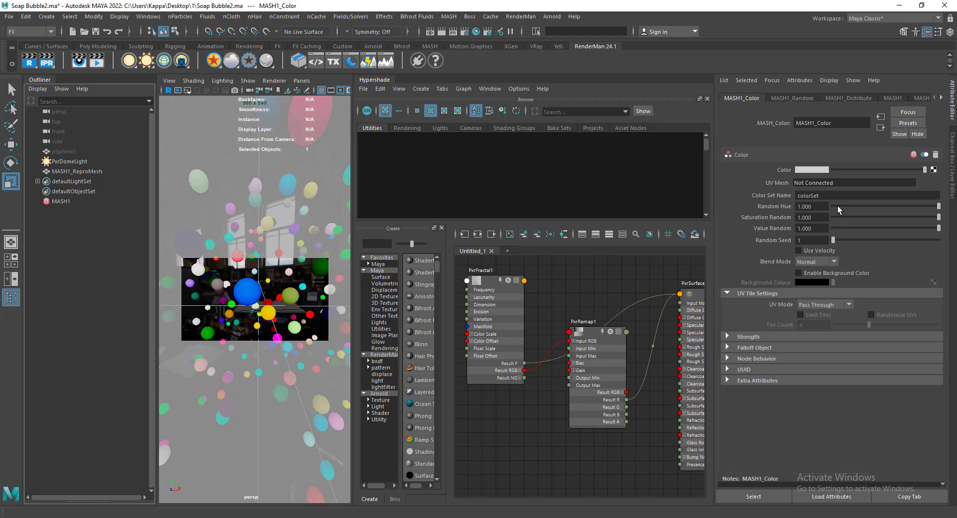
Return Random Hue and Saturation Random of MASH1_Color to 0, keep Value Random at 1, and select its Color Set Name
{"action": "left_click_drag", "start_coordinate": [837, 206], "coordinate": [761, 211]}
{"action": "left_click_drag", "start_coordinate": [939, 217], "coordinate": [797, 219]}
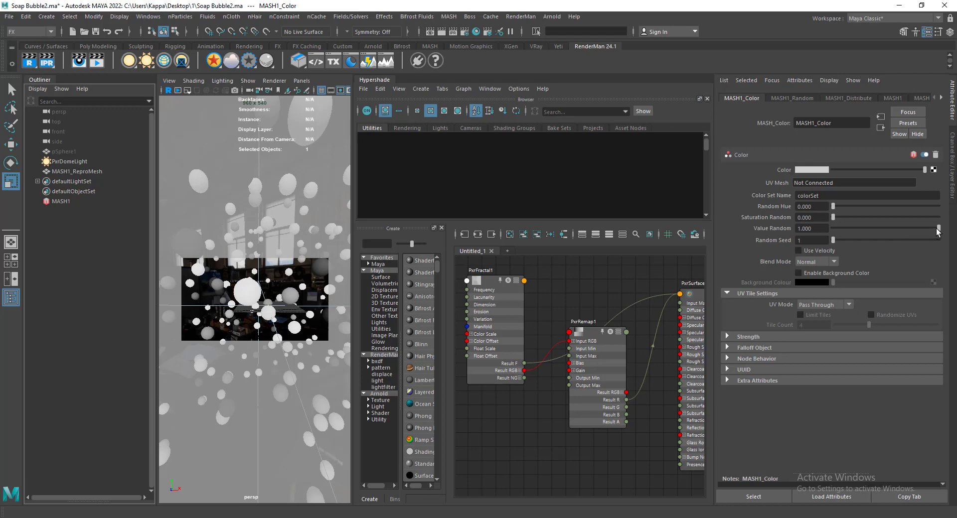
{"action": "left_click_drag", "start_coordinate": [937, 228], "coordinate": [934, 228]}
{"action": "left_click_drag", "start_coordinate": [749, 239], "coordinate": [956, 278]}
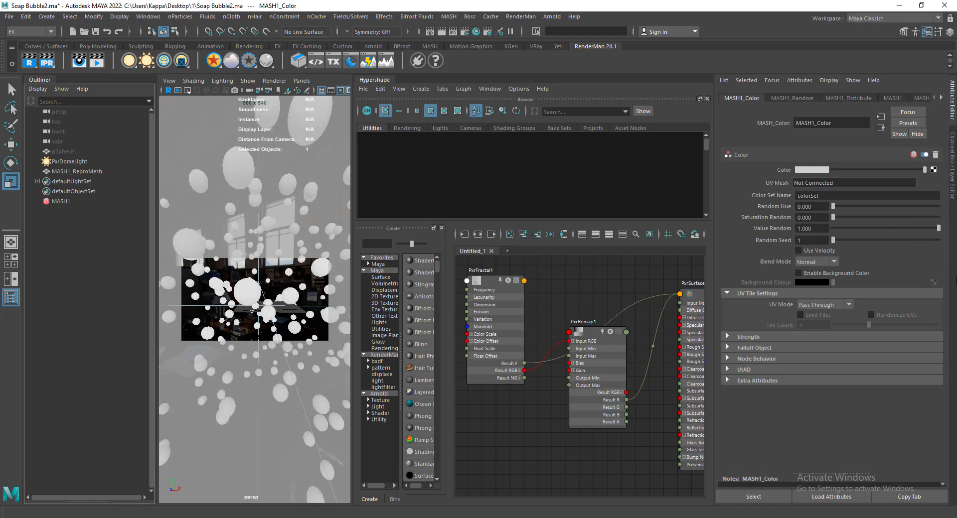
{"action": "double_click", "coordinate": [843, 195]}
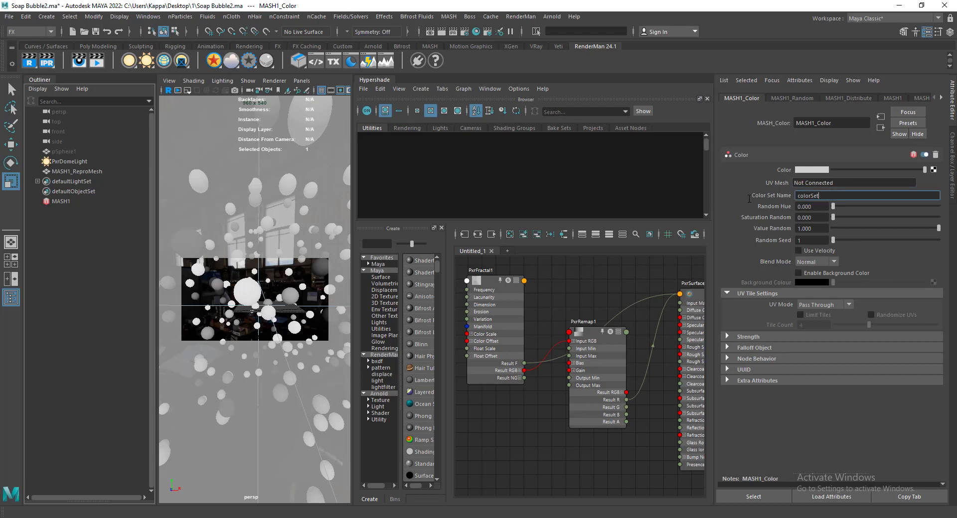
{"action": "left_click", "coordinate": [816, 195]}
Create a PxrPrimvar node in the Hypershade graph and place it below PxrFractal1 and PxrRemap1
{"action": "scroll", "coordinate": [513, 424], "scroll_direction": "down", "scroll_amount": 3}
{"action": "middle_click_drag", "start_coordinate": [513, 423], "coordinate": [527, 397], "text": "alt"}
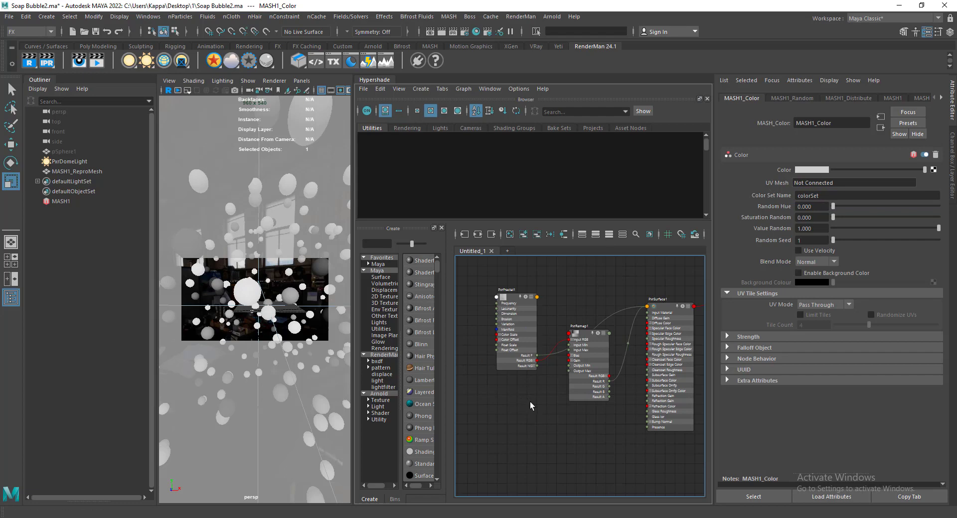
{"action": "left_click", "coordinate": [530, 403]}
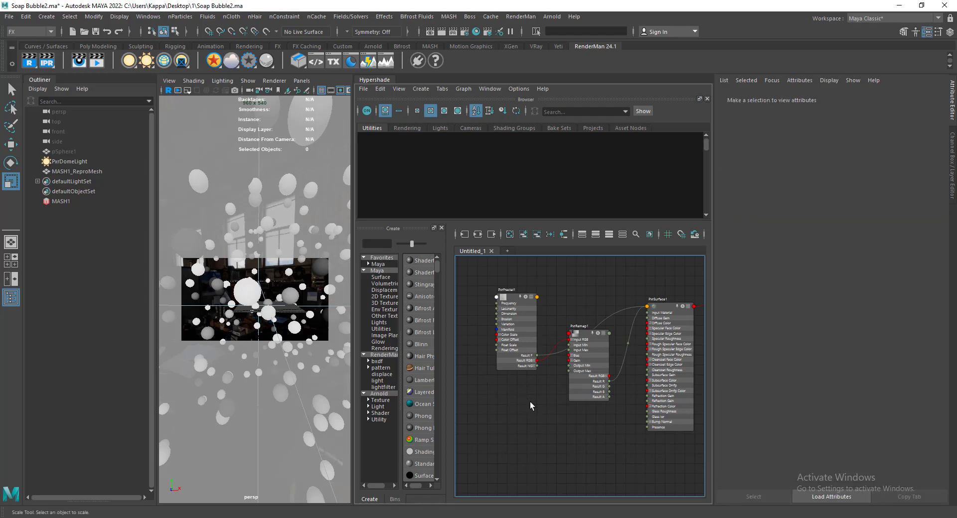
{"action": "key", "text": "Tab"}
{"action": "type", "text": "pr"}
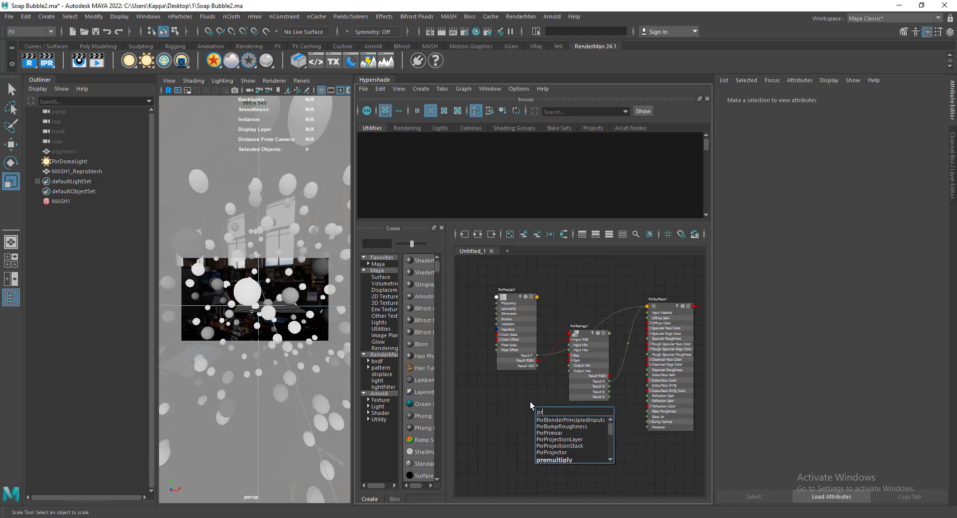
{"action": "type", "text": "rp"}
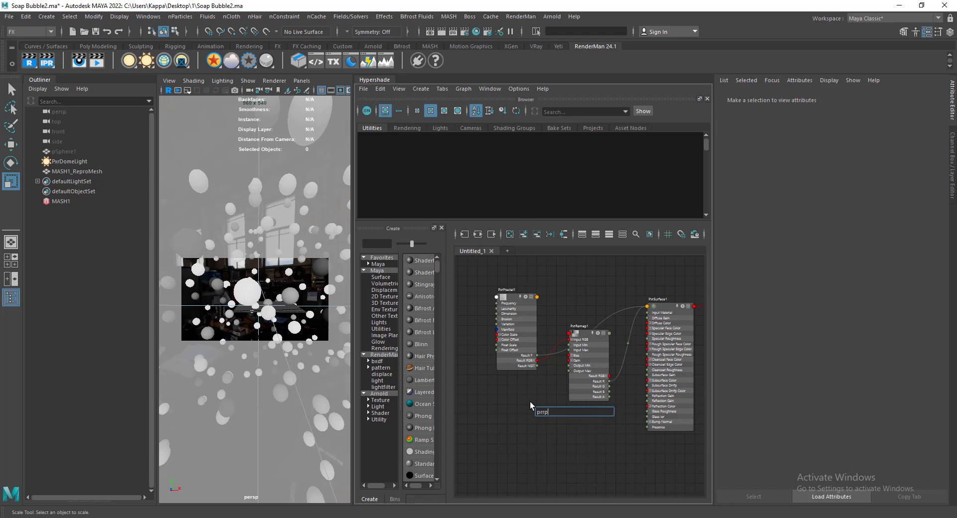
{"action": "key", "text": "BackSpace"}
{"action": "key", "text": "BackSpace"}
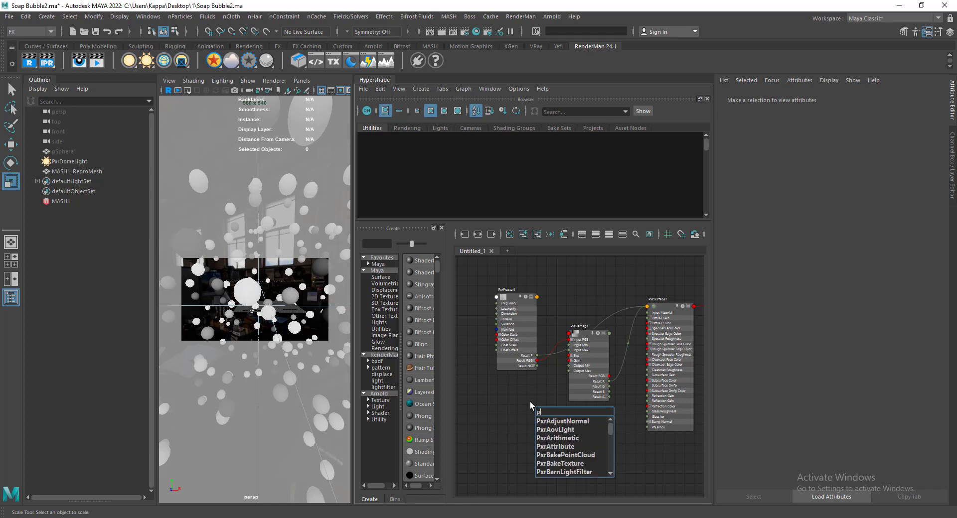
{"action": "key", "text": "Down"}
{"action": "key", "text": "Down"}
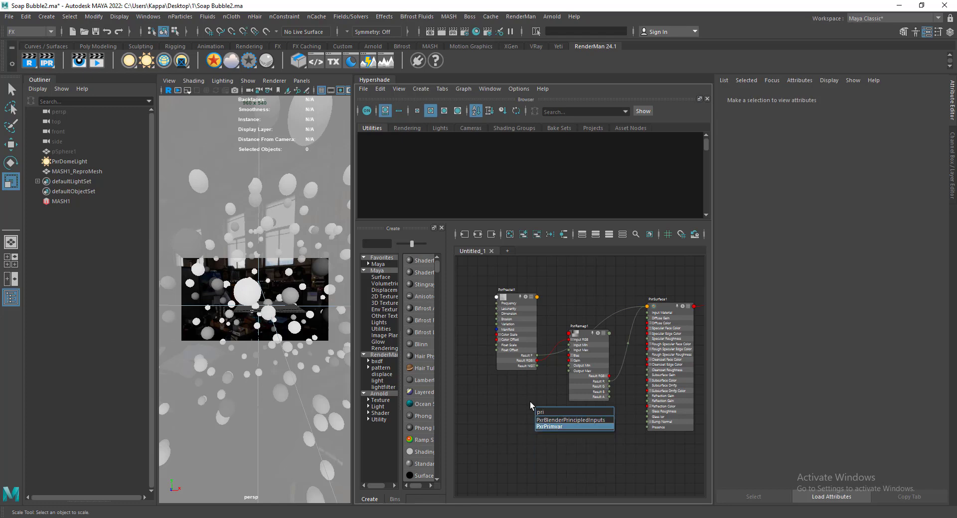
{"action": "key", "text": "Return"}
{"action": "left_click_drag", "start_coordinate": [553, 413], "coordinate": [538, 422]}
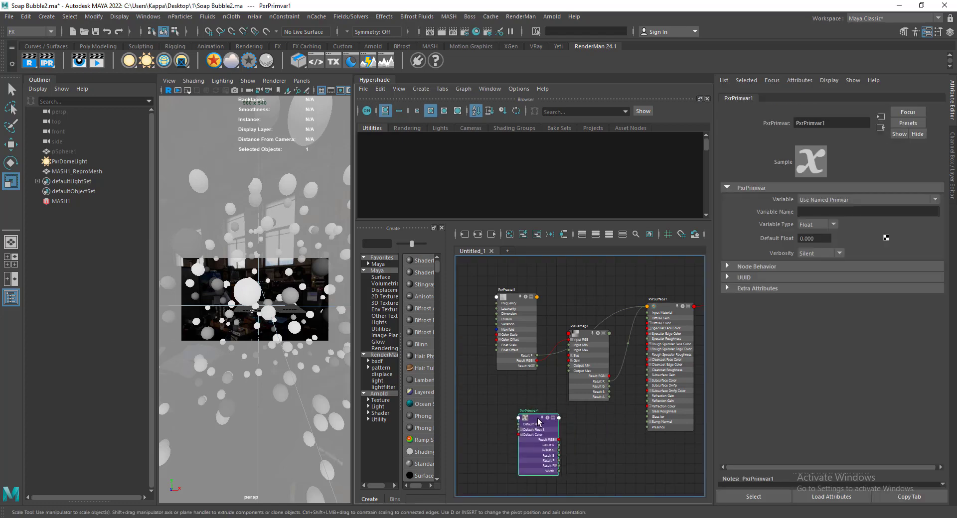
{"action": "middle_click_drag", "start_coordinate": [570, 416], "coordinate": [557, 406]}
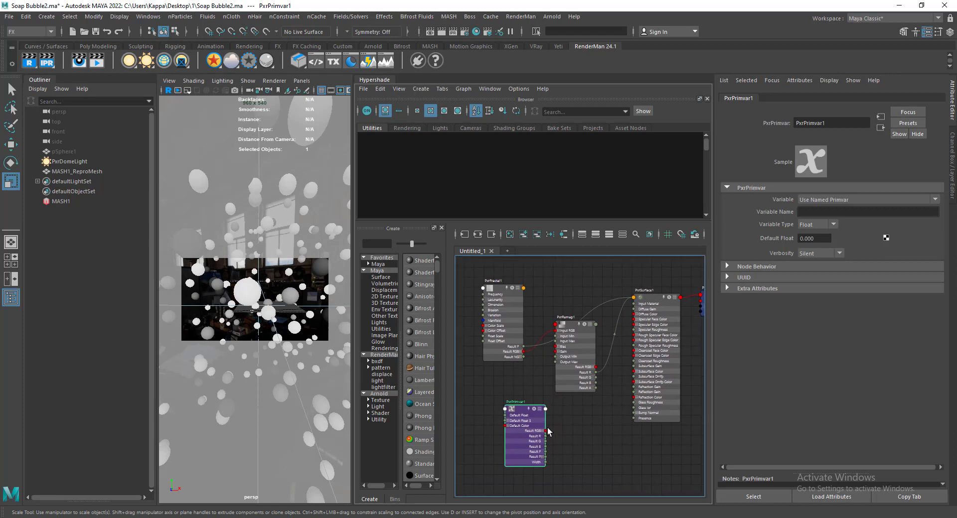
Connect PxrPrimvar1's resultF to the utilityPattern input of PxrSurface1 with the Connection Editor
{"action": "scroll", "coordinate": [604, 367], "scroll_direction": "up", "scroll_amount": 3}
{"action": "scroll", "coordinate": [604, 374], "scroll_direction": "down", "scroll_amount": 1}
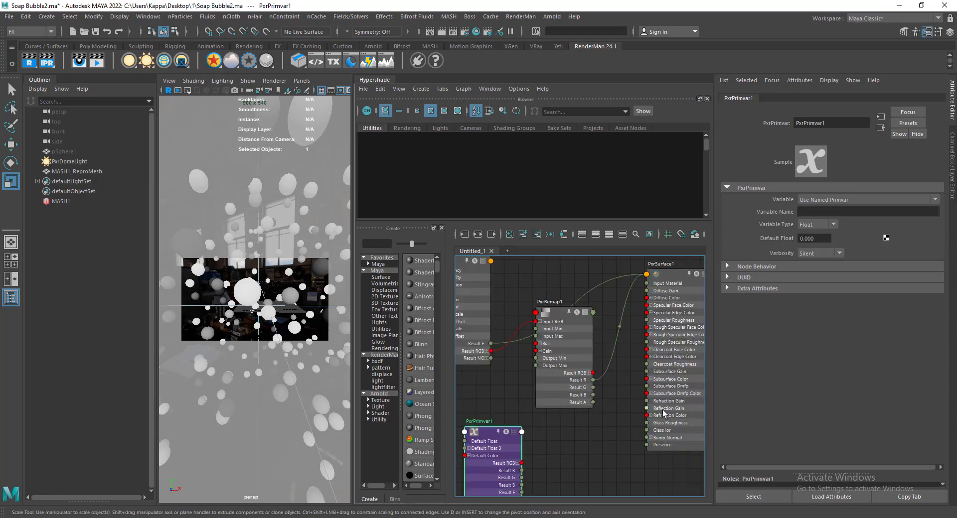
{"action": "left_click", "coordinate": [673, 343]}
{"action": "middle_click_drag", "start_coordinate": [542, 427], "coordinate": [544, 399], "text": "alt"}
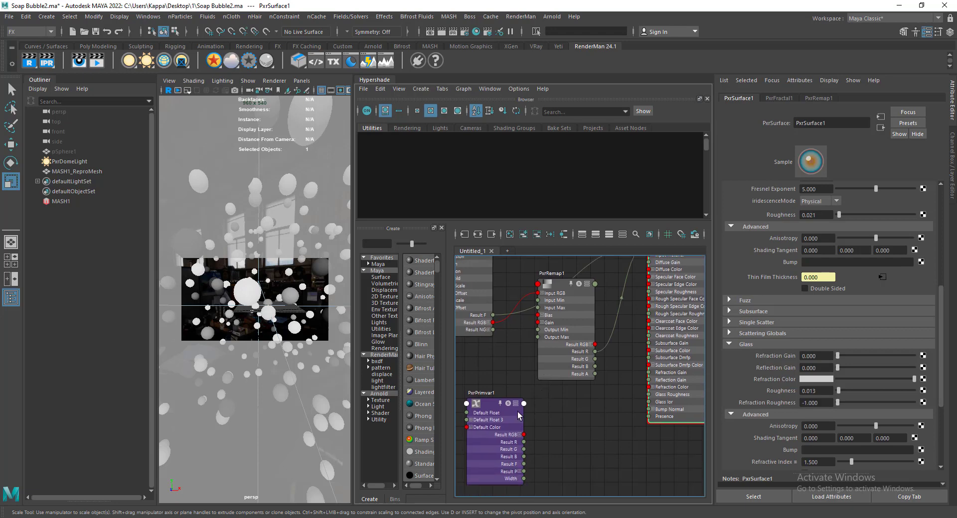
{"action": "scroll", "coordinate": [786, 405], "scroll_direction": "down", "scroll_amount": 3}
{"action": "scroll", "coordinate": [786, 405], "scroll_direction": "down", "scroll_amount": 2}
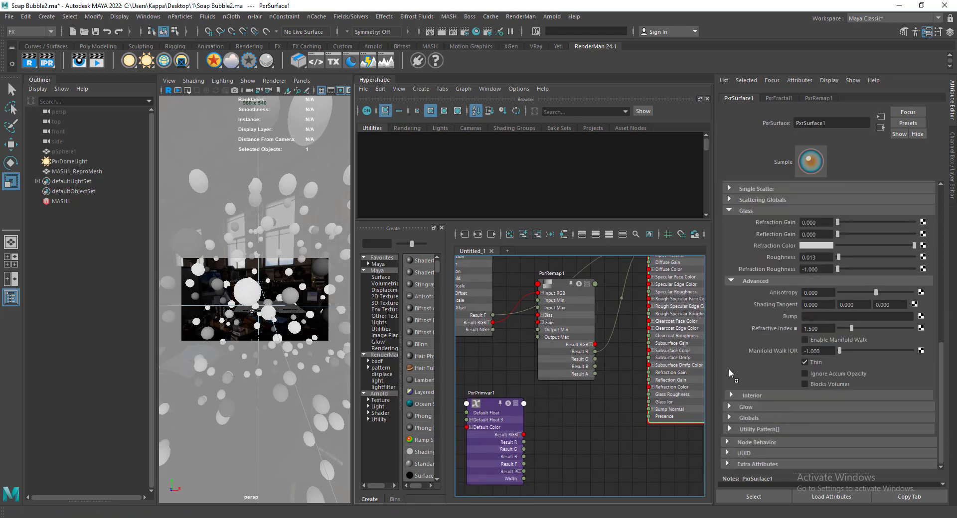
{"action": "left_click", "coordinate": [751, 429]}
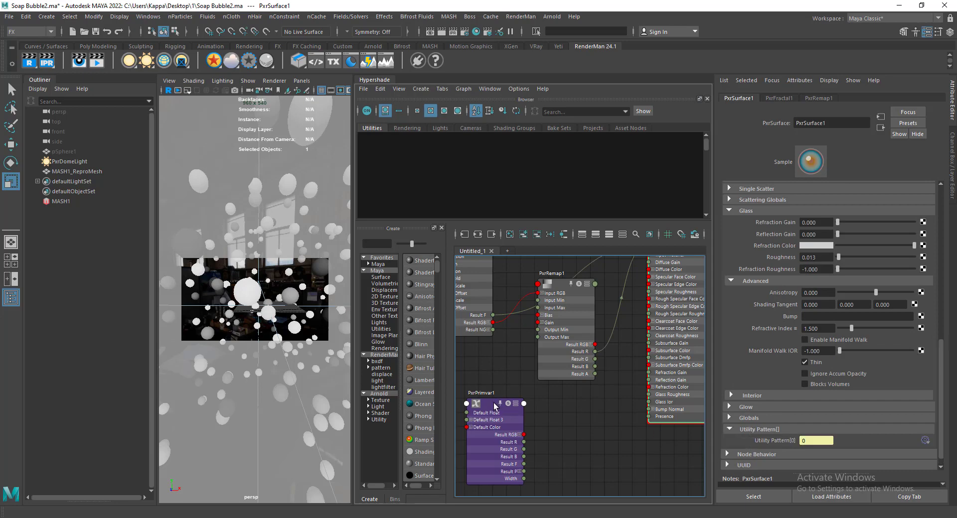
{"action": "middle_click_drag", "start_coordinate": [770, 448], "coordinate": [772, 442]}
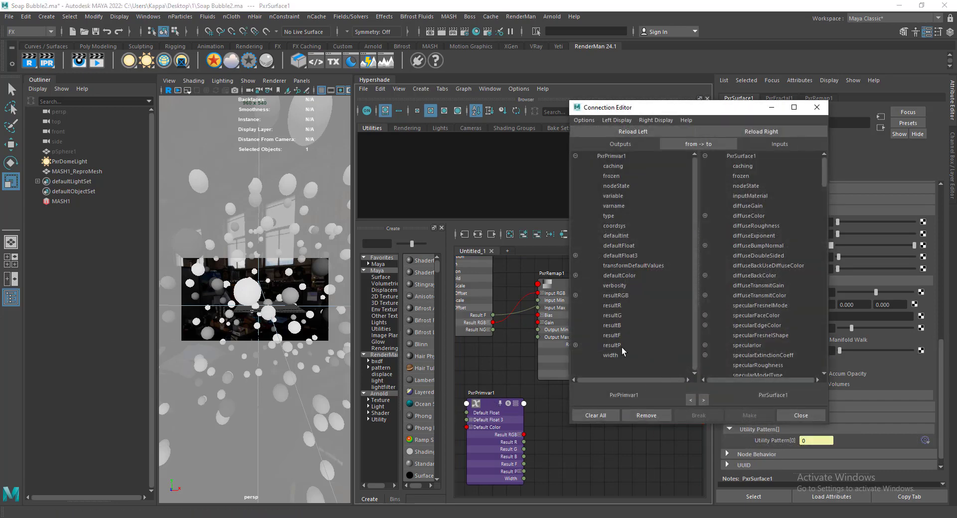
{"action": "left_click", "coordinate": [618, 335]}
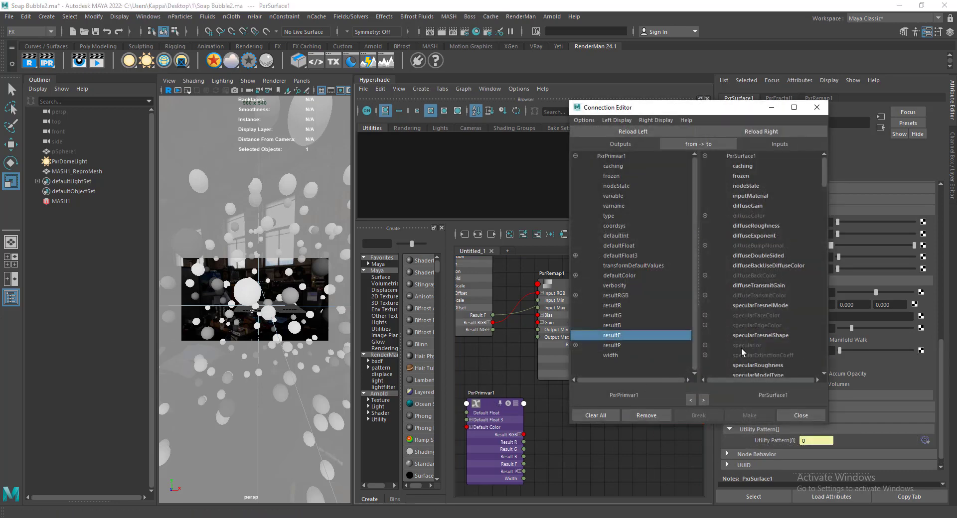
{"action": "scroll", "coordinate": [755, 352], "scroll_direction": "down", "scroll_amount": 15}
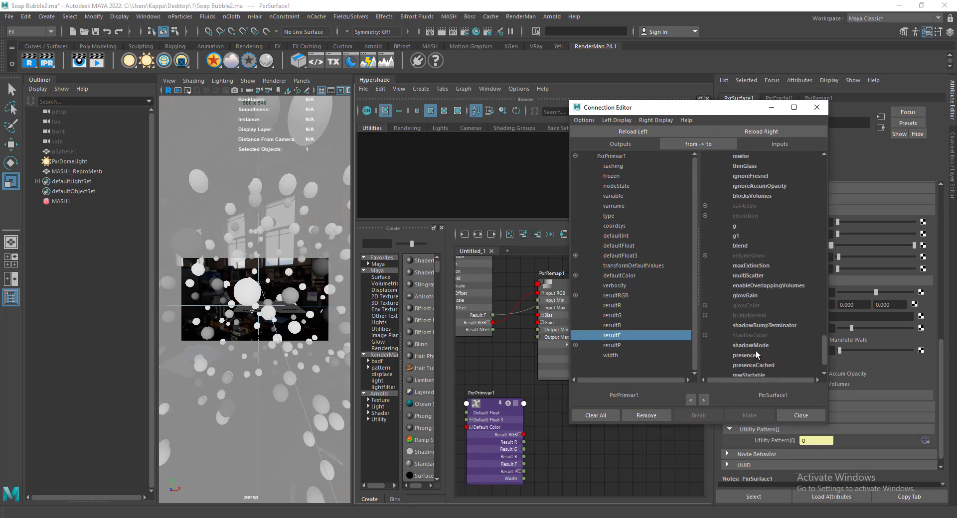
{"action": "scroll", "coordinate": [757, 355], "scroll_direction": "down", "scroll_amount": 2}
{"action": "left_click", "coordinate": [750, 365]}
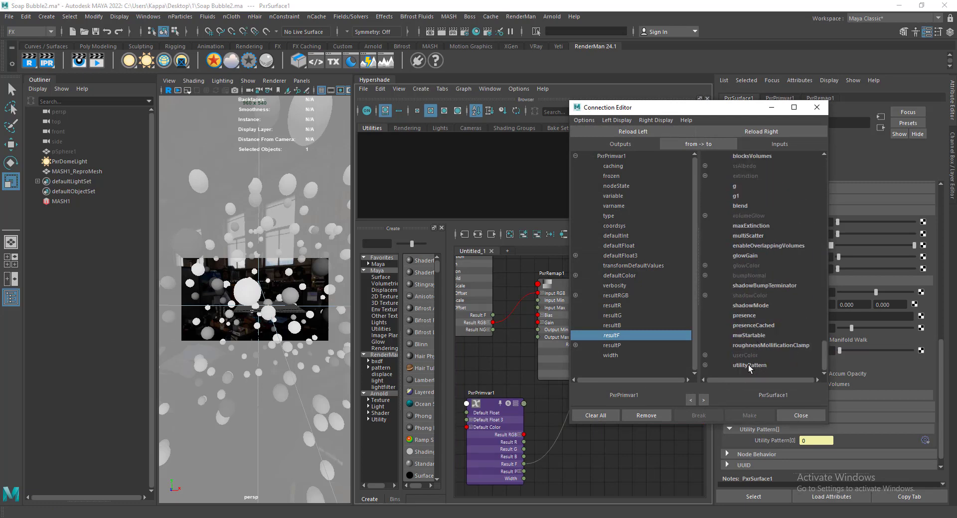
{"action": "left_click", "coordinate": [817, 107]}
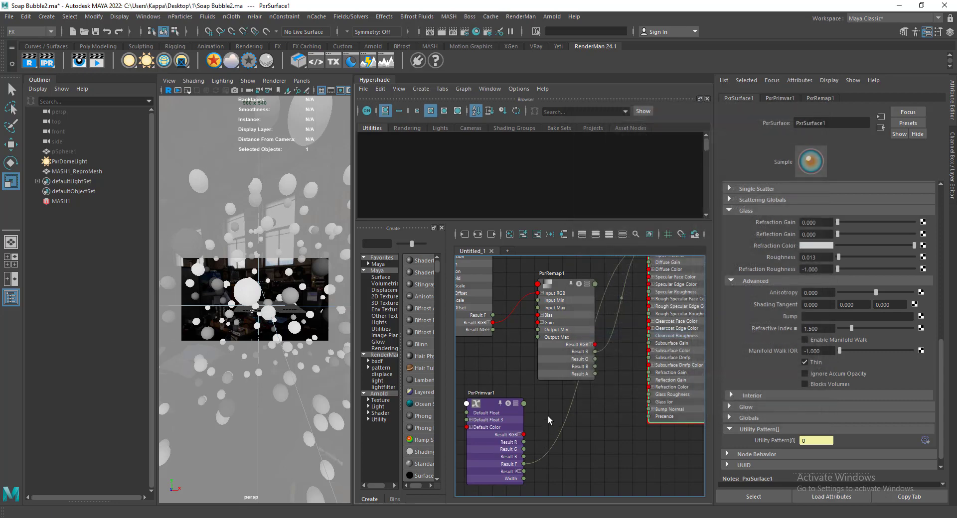
Start a live render of the scene and solo the PxrPrimvar1 node's output in it
{"action": "middle_click_drag", "start_coordinate": [514, 418], "coordinate": [531, 391], "text": "alt"}
{"action": "left_click", "coordinate": [526, 379]}
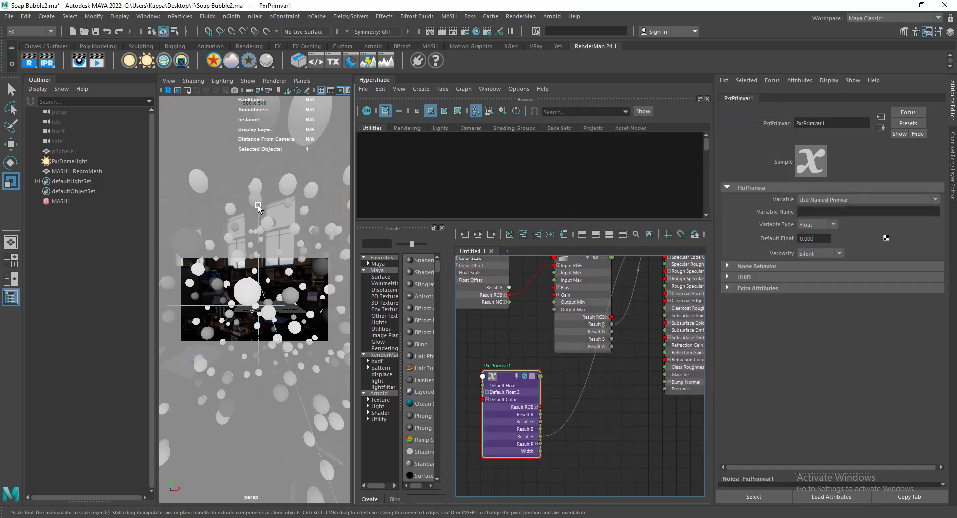
{"action": "left_click", "coordinate": [76, 58]}
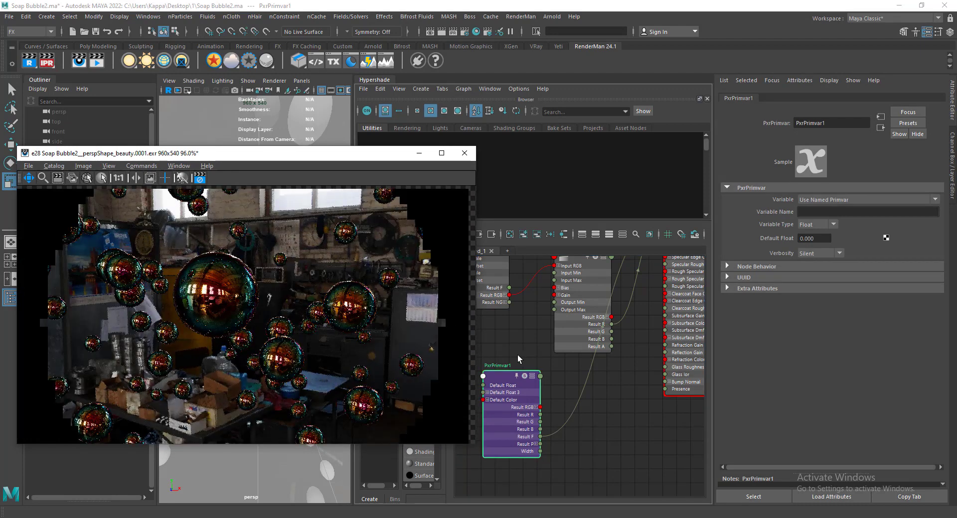
{"action": "left_click", "coordinate": [525, 380]}
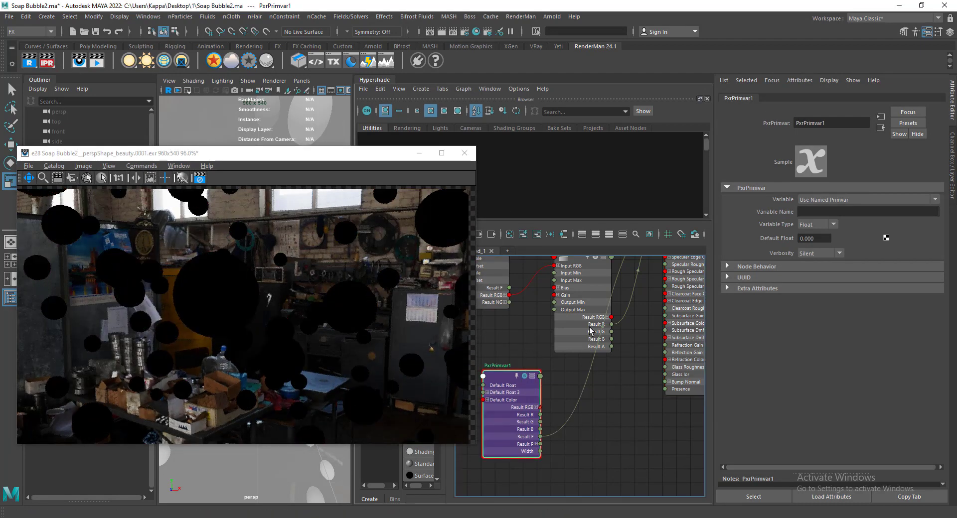
Set PxrPrimvar1's Default Float to 0.5
{"action": "middle_click_drag", "start_coordinate": [591, 329], "coordinate": [608, 326], "text": "alt"}
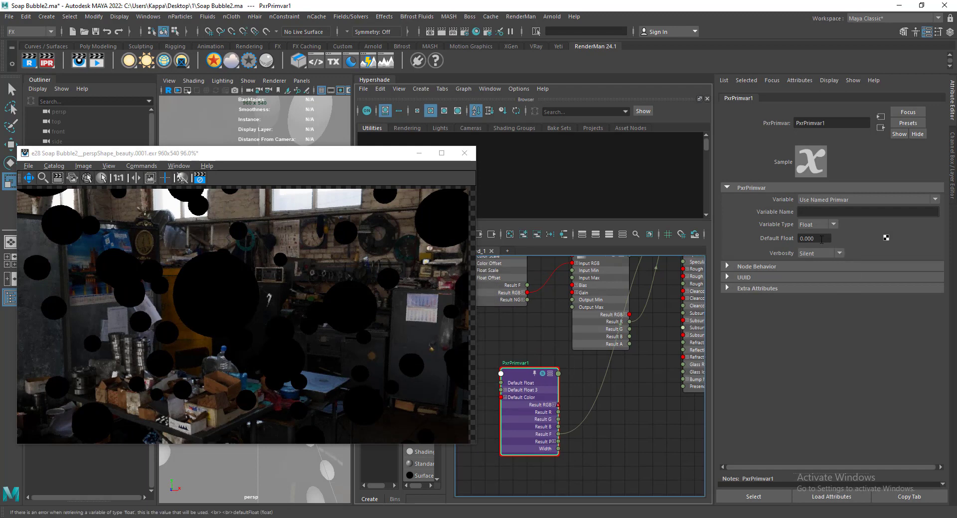
{"action": "middle_click_drag", "start_coordinate": [822, 239], "coordinate": [824, 239], "text": "ctrl"}
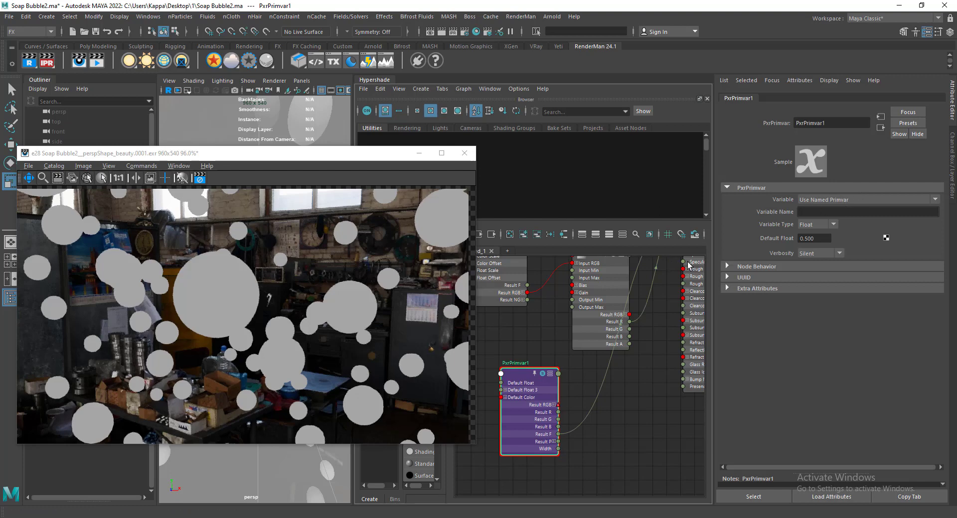
{"action": "left_click_drag", "start_coordinate": [311, 158], "coordinate": [348, 152]}
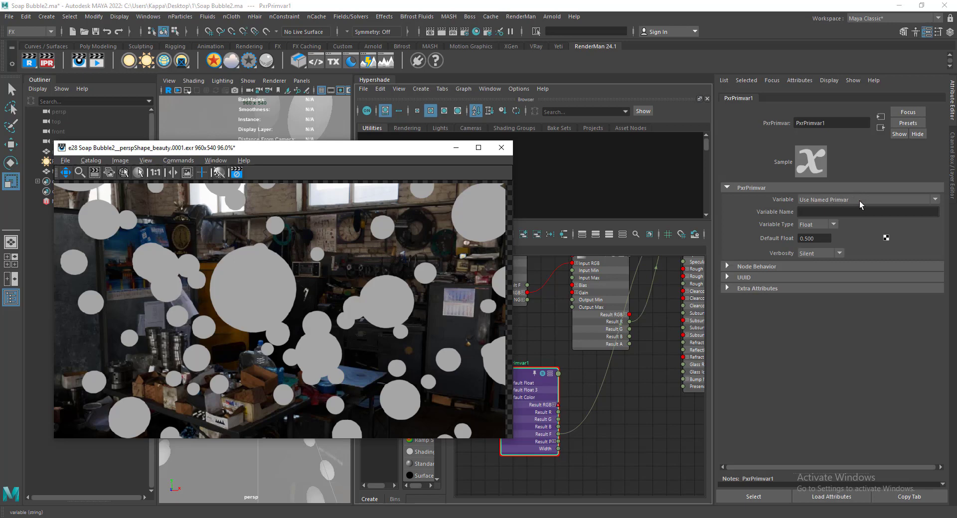
Set PxrPrimvar1's Variable Name to colorSet, copied from the Color Set Name of MASH1_Color
{"action": "left_click", "coordinate": [830, 213]}
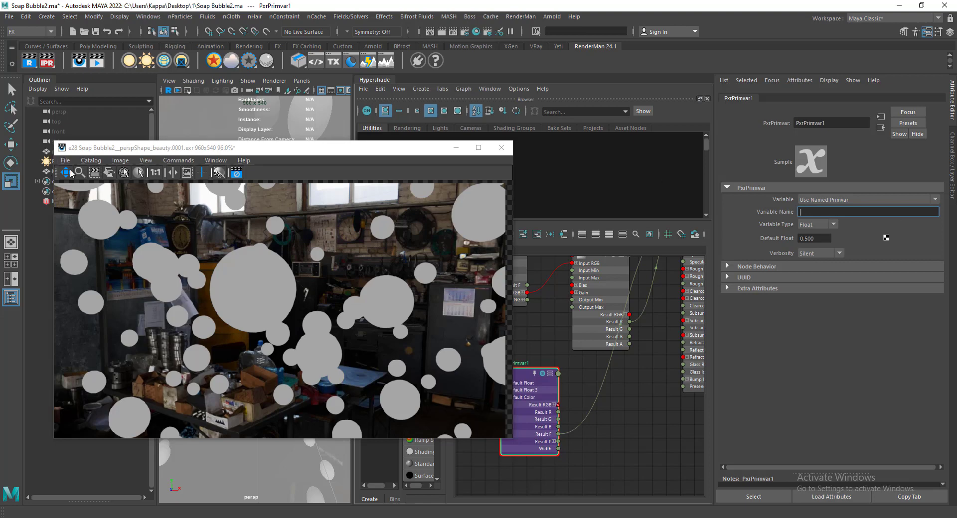
{"action": "left_click", "coordinate": [178, 160]}
{"action": "left_click", "coordinate": [173, 149]}
{"action": "left_click_drag", "start_coordinate": [222, 149], "coordinate": [247, 158]}
{"action": "left_click", "coordinate": [58, 204]}
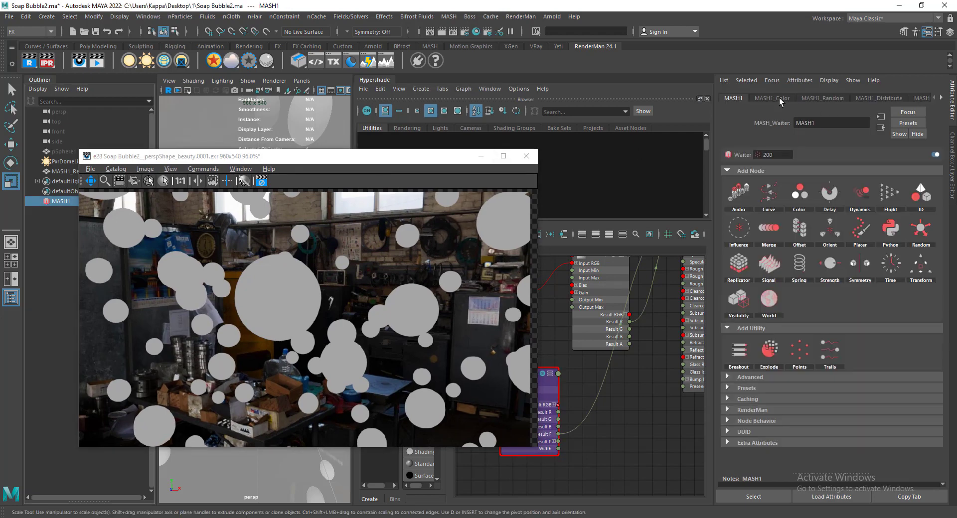
{"action": "left_click", "coordinate": [774, 99]}
{"action": "left_click", "coordinate": [847, 195]}
{"action": "key", "text": "ctrl+c"}
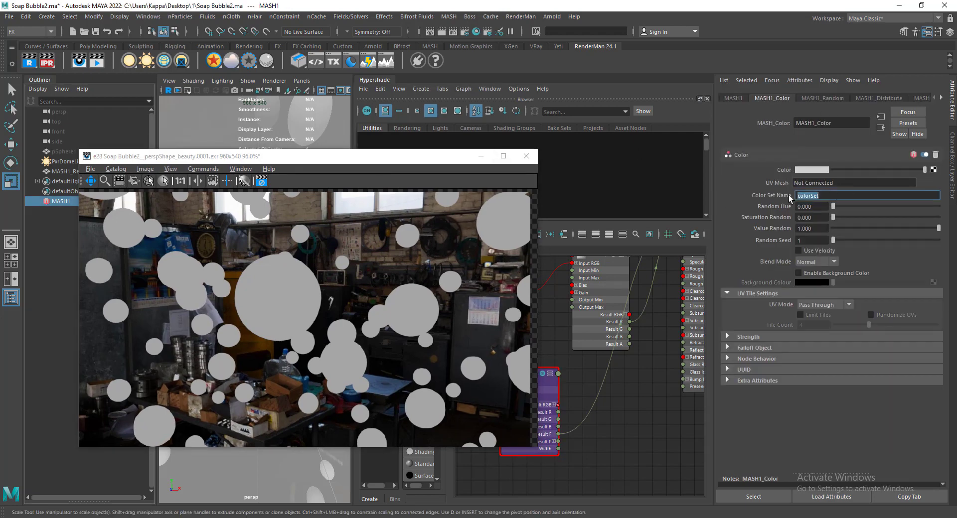
{"action": "left_click_drag", "start_coordinate": [455, 160], "coordinate": [376, 253]}
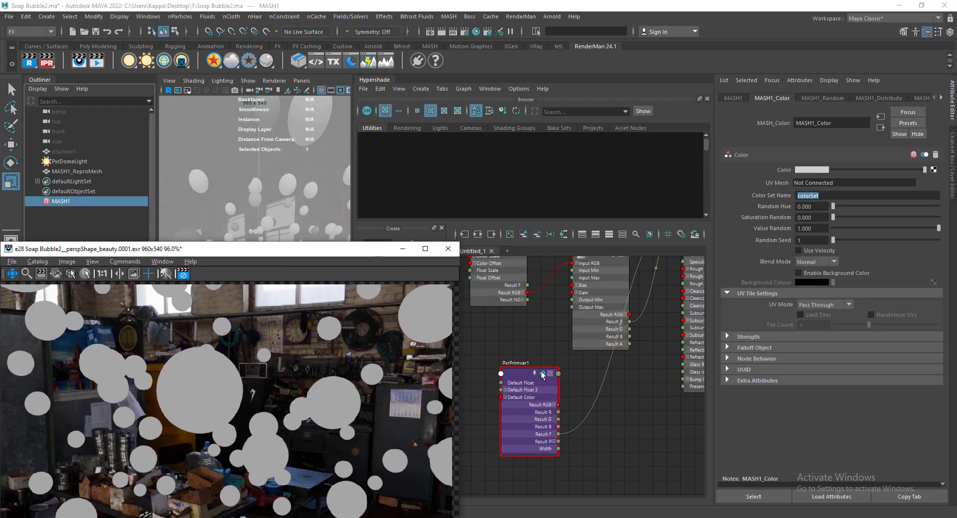
{"action": "left_click", "coordinate": [516, 374]}
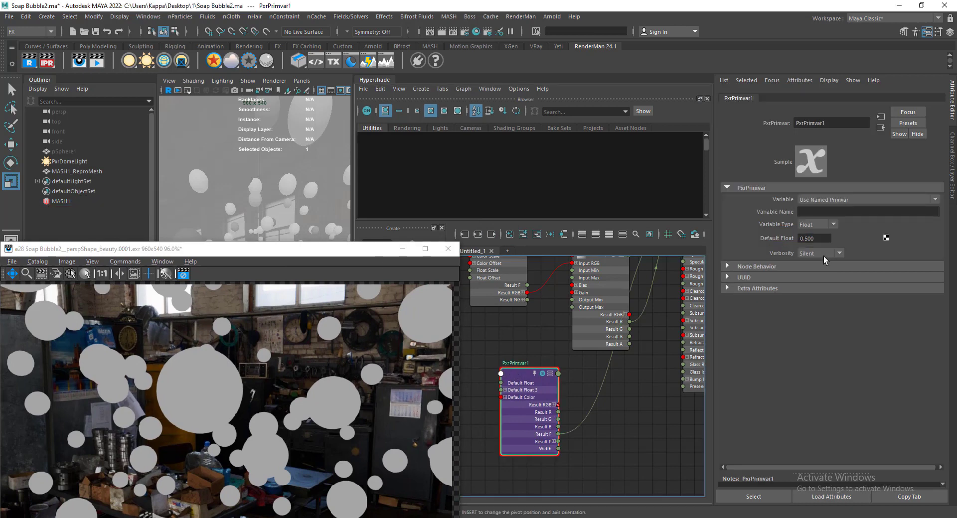
{"action": "left_click", "coordinate": [827, 212]}
{"action": "key", "text": "ctrl+v"}
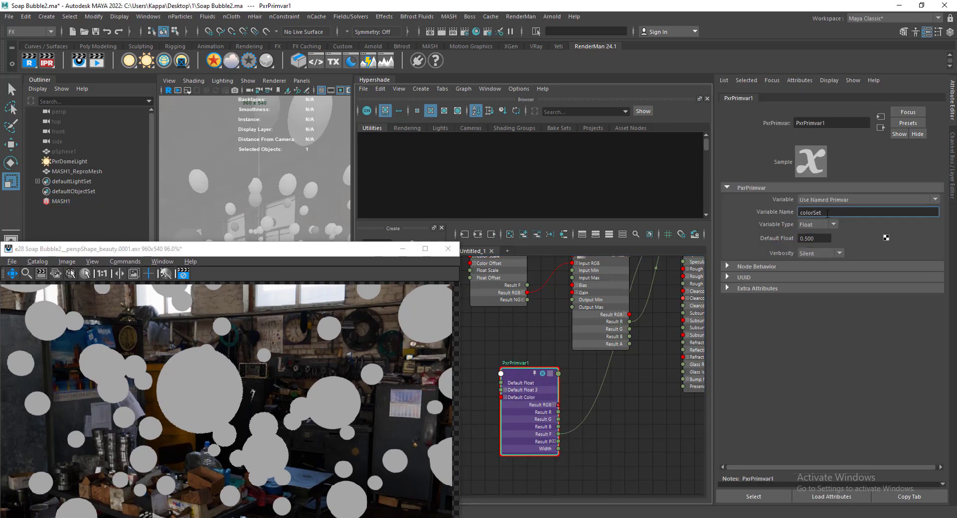
Restart the live render of the scene and solo PxrPrimvar1's output in it
{"action": "left_click_drag", "start_coordinate": [347, 253], "coordinate": [395, 163]}
{"action": "left_click", "coordinate": [46, 62]}
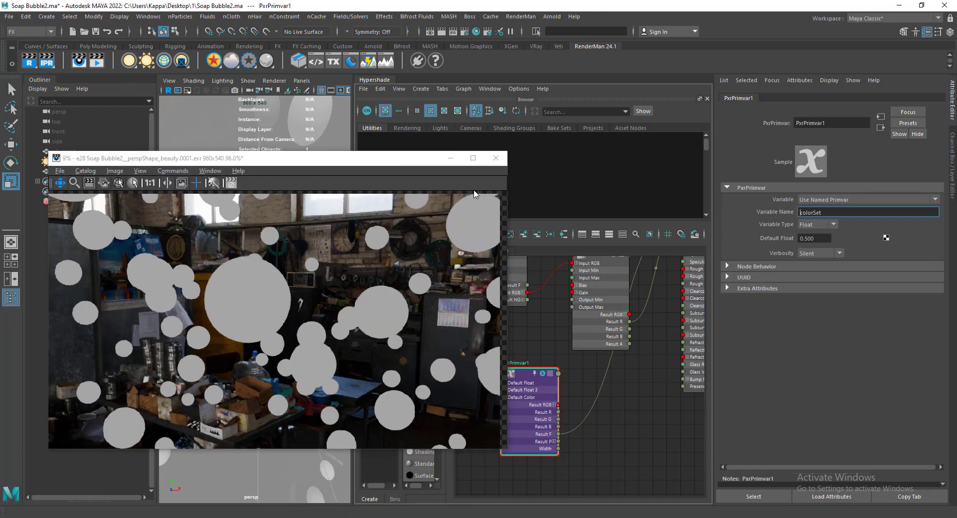
{"action": "left_click", "coordinate": [799, 212]}
{"action": "key", "text": "Return"}
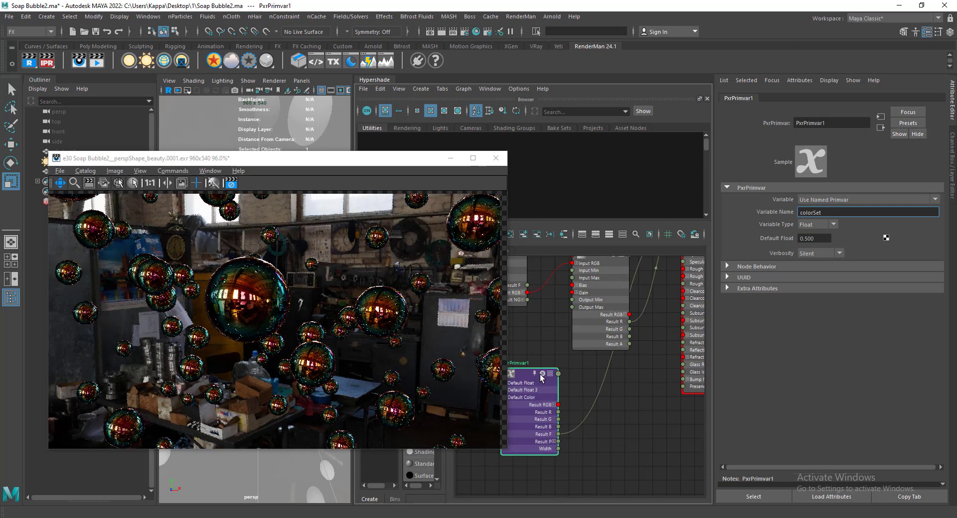
{"action": "left_click", "coordinate": [542, 374]}
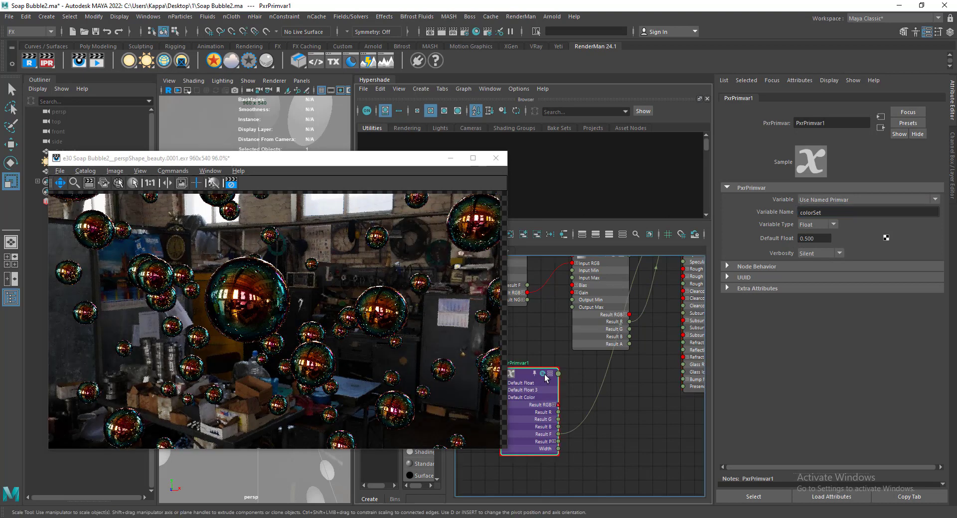
Set PxrPrimvar1's Variable Type to Color, and restart the live render with that node soloed
{"action": "left_click", "coordinate": [829, 229]}
{"action": "left_click", "coordinate": [816, 253]}
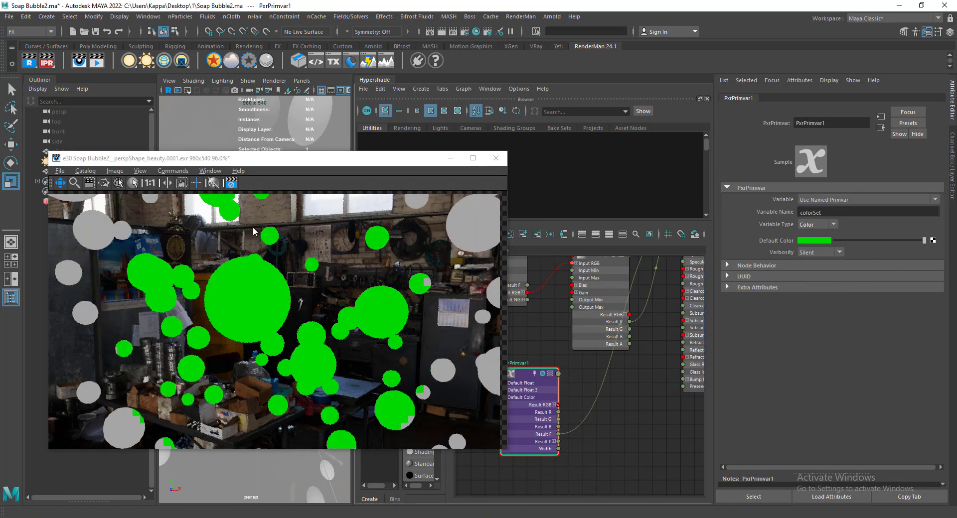
{"action": "left_click", "coordinate": [53, 64]}
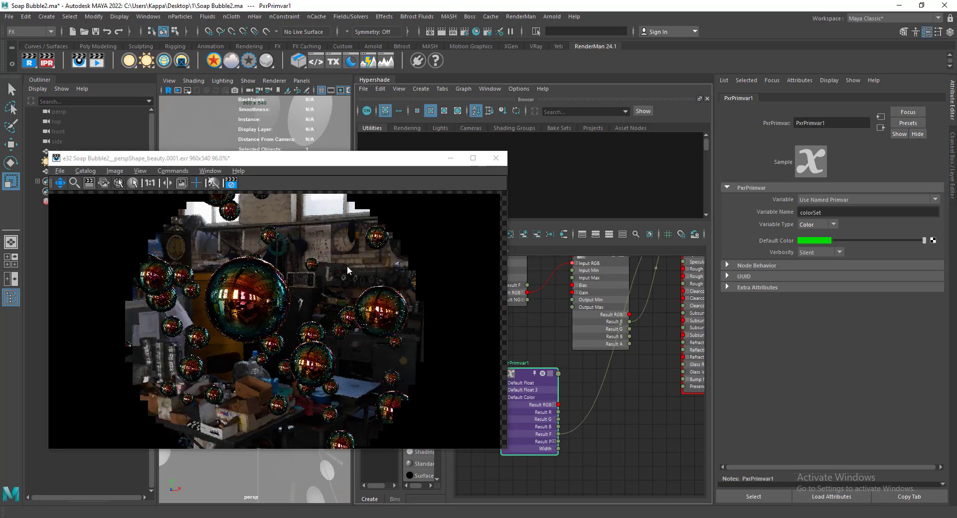
{"action": "left_click", "coordinate": [543, 374]}
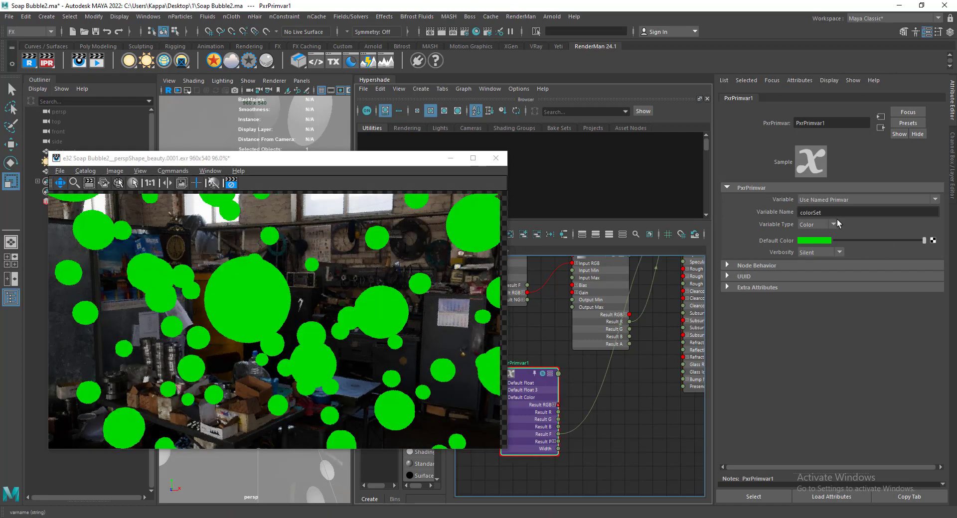
Look through MASH1_ReproMesh's attributes and examine the Color Sets option in the RenderMan section of MASH1_ReproMeshShape
{"action": "left_click_drag", "start_coordinate": [284, 165], "coordinate": [250, 377]}
{"action": "left_click", "coordinate": [77, 171]}
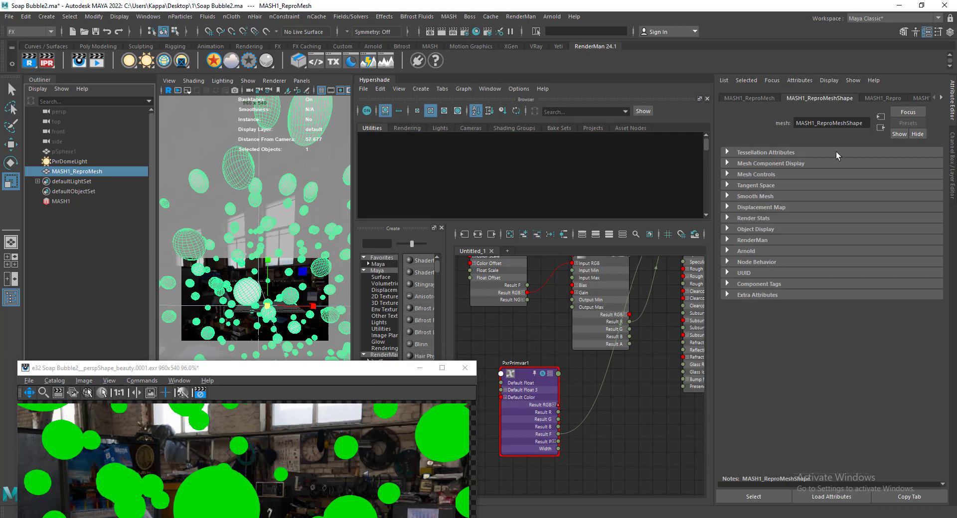
{"action": "left_click", "coordinate": [920, 98]}
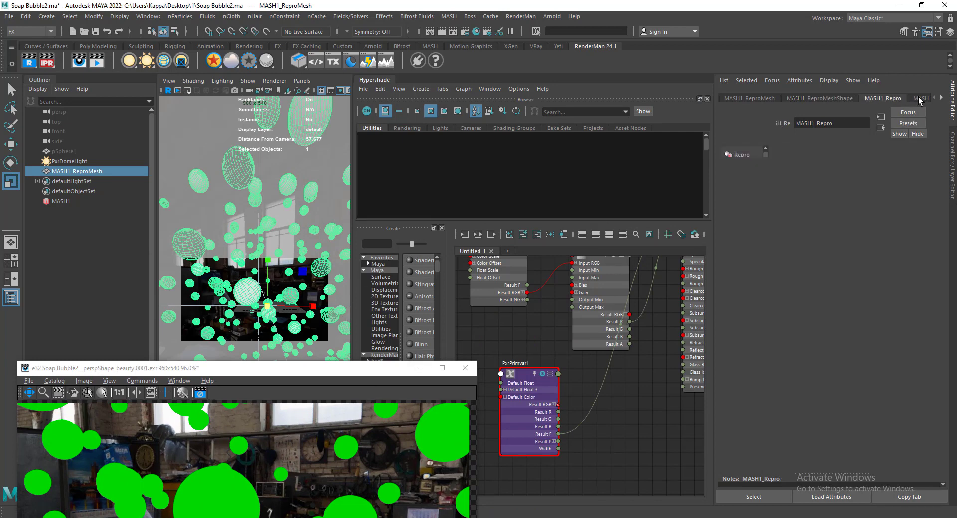
{"action": "left_click", "coordinate": [877, 99]}
{"action": "left_click", "coordinate": [850, 100]}
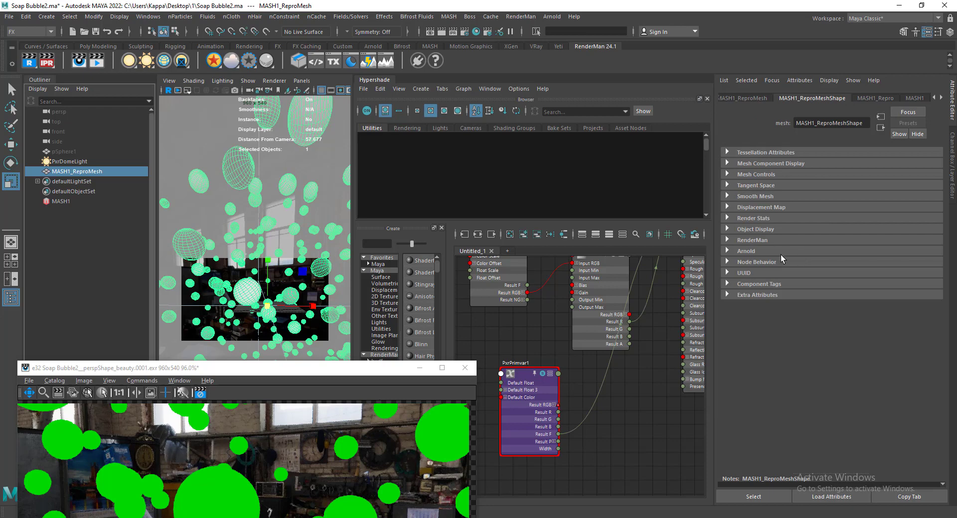
{"action": "left_click", "coordinate": [750, 240]}
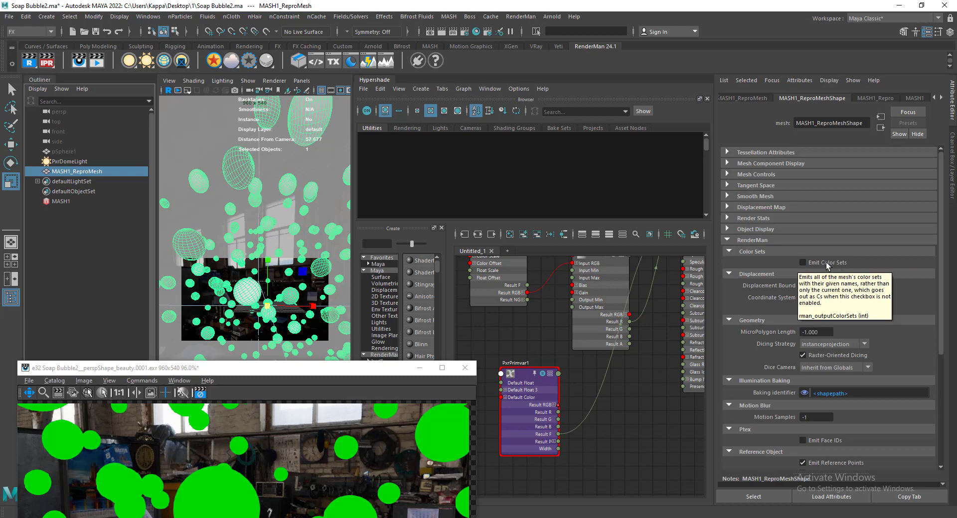
{"action": "middle_click_drag", "start_coordinate": [536, 335], "coordinate": [537, 356], "text": "alt"}
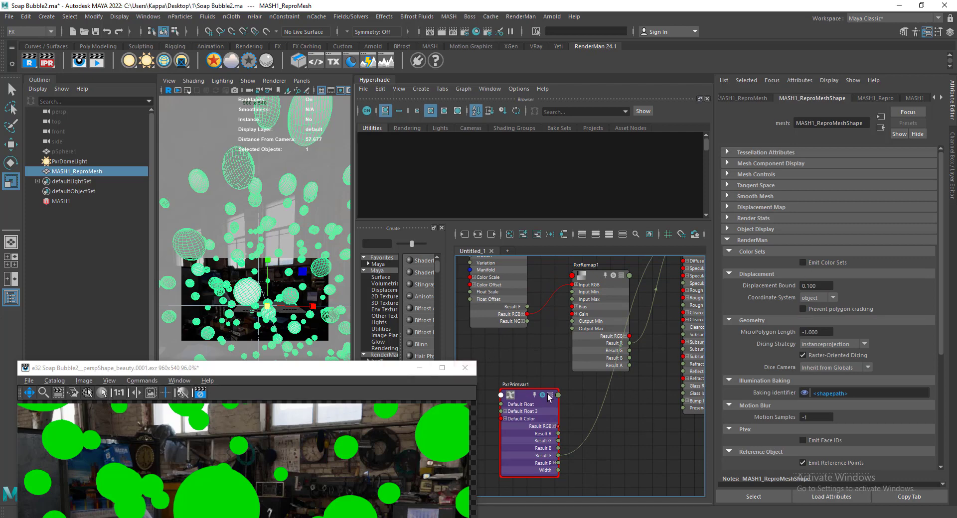
Set PxrPrimvar1's Variable Name to Cs and examine the bubble shades in the live render
{"action": "left_click", "coordinate": [522, 397]}
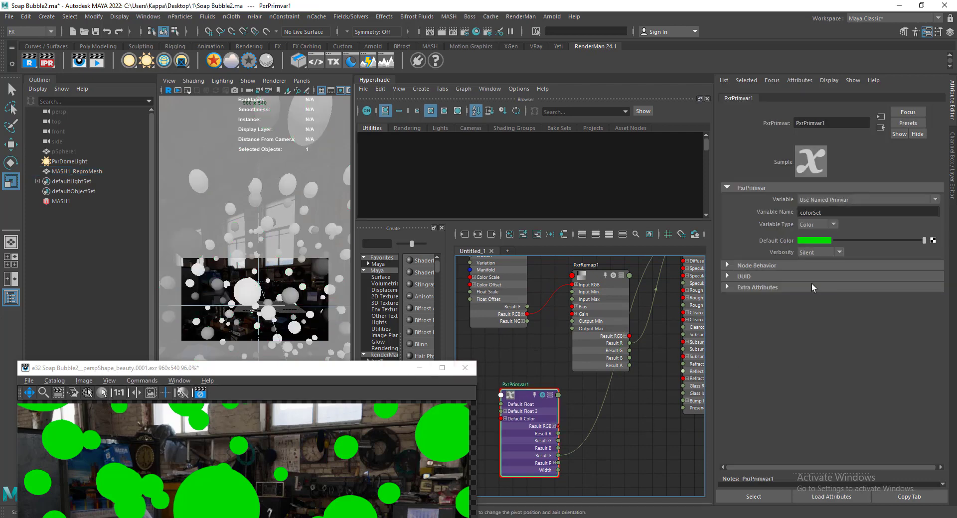
{"action": "double_click", "coordinate": [831, 212]}
{"action": "key", "text": "ctrl+c"}
{"action": "type", "text": "c"}
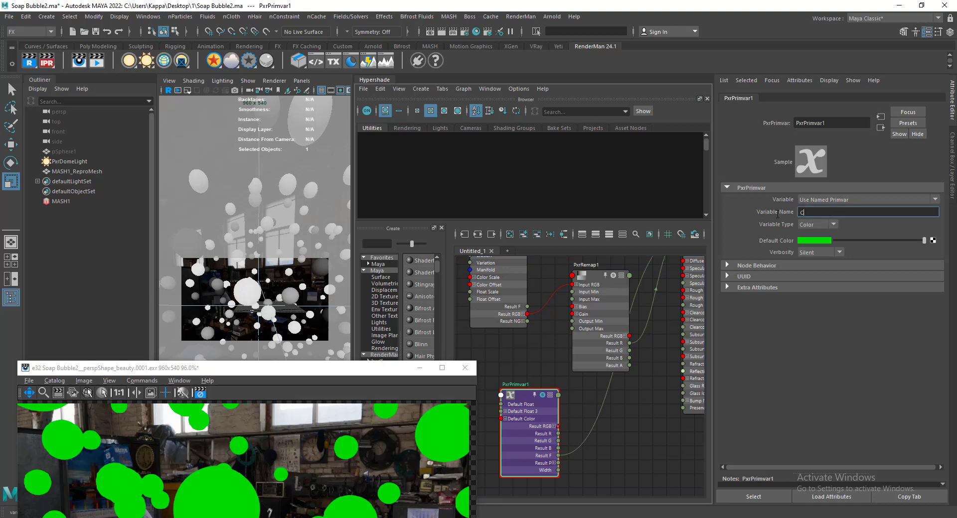
{"action": "key", "text": "Return"}
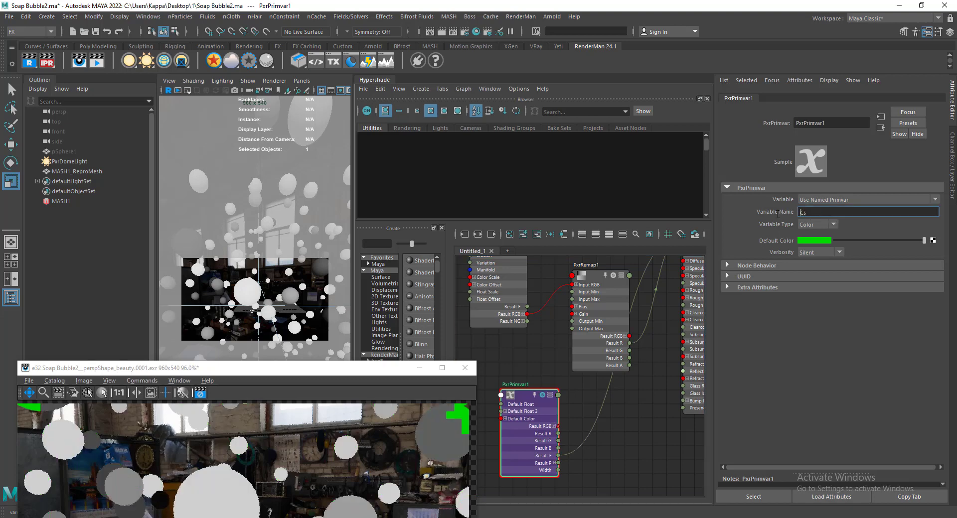
{"action": "left_click_drag", "start_coordinate": [337, 374], "coordinate": [367, 249]}
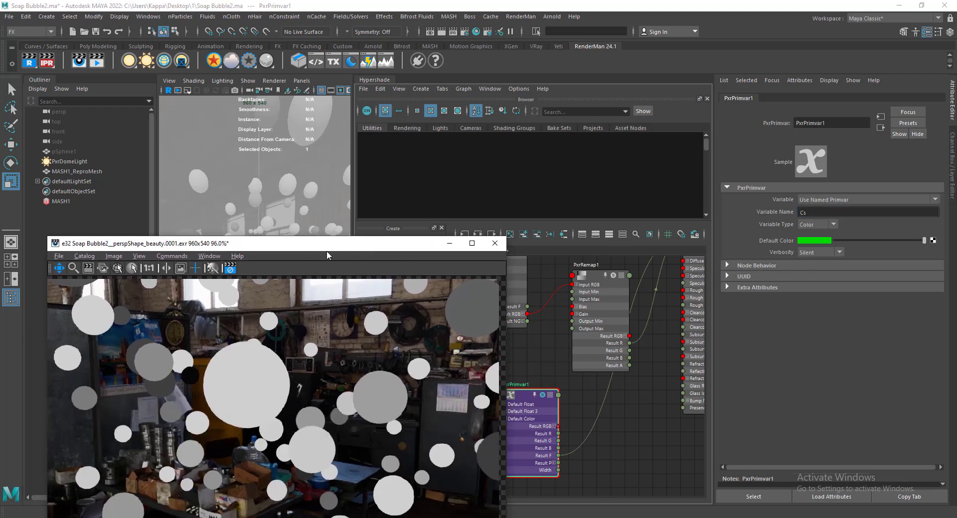
{"action": "left_click_drag", "start_coordinate": [326, 248], "coordinate": [373, 167]}
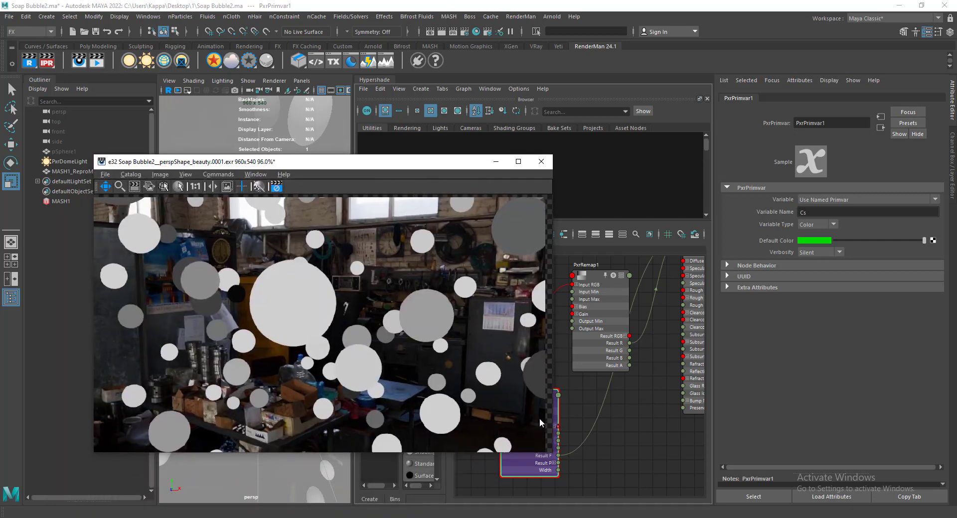
{"action": "middle_click_drag", "start_coordinate": [577, 433], "coordinate": [615, 442], "text": "alt"}
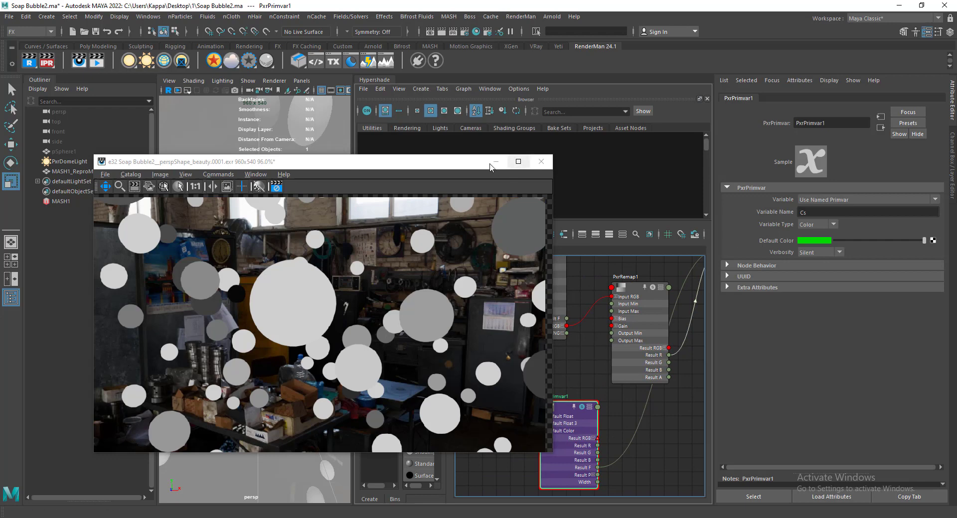
{"action": "left_click_drag", "start_coordinate": [461, 166], "coordinate": [345, 342]}
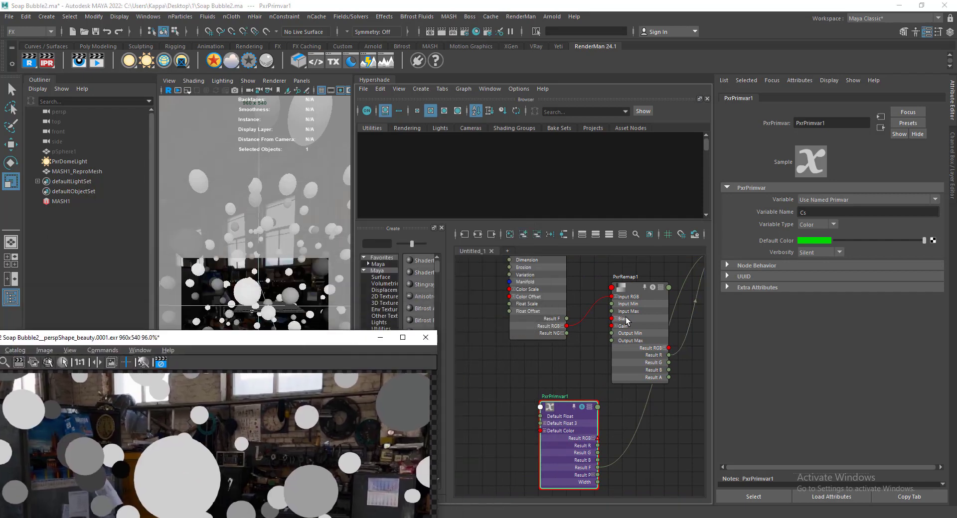
{"action": "middle_click_drag", "start_coordinate": [593, 374], "coordinate": [577, 367], "text": "alt"}
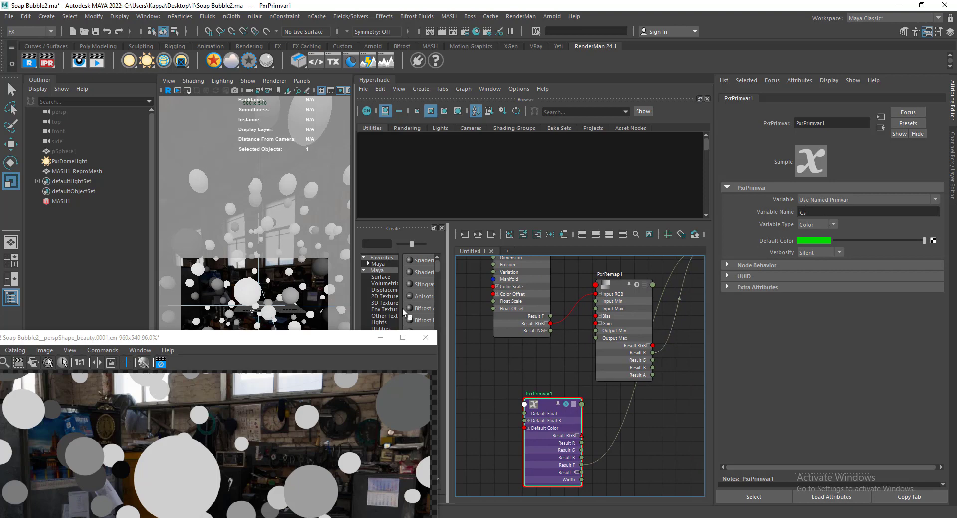
Enable Emit Color Sets in the RenderMan attributes of MASH1_ReproMeshShape
{"action": "left_click", "coordinate": [74, 172]}
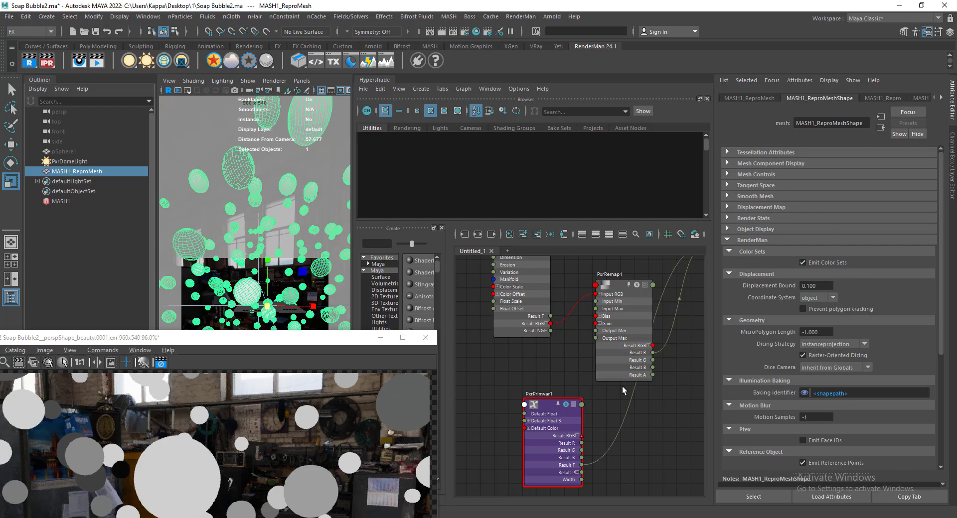
{"action": "left_click", "coordinate": [546, 406]}
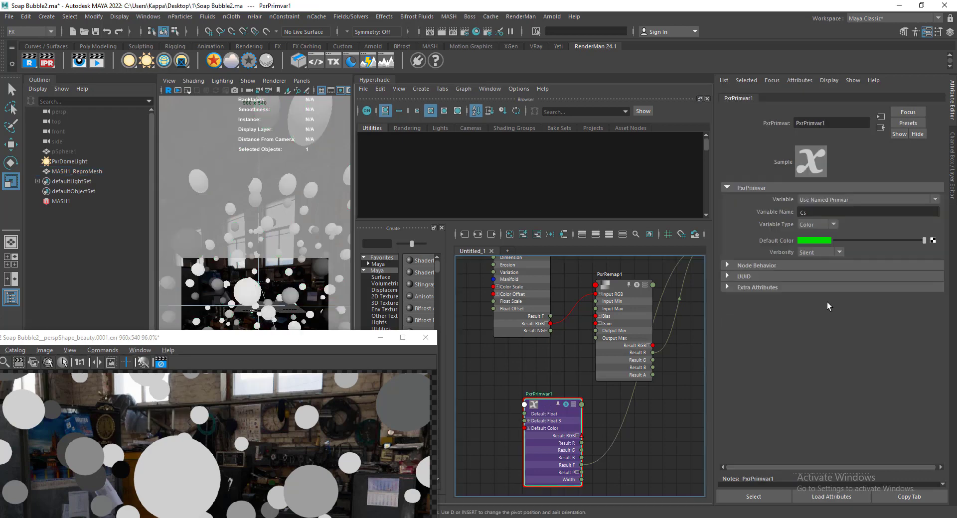
{"action": "left_click", "coordinate": [75, 172]}
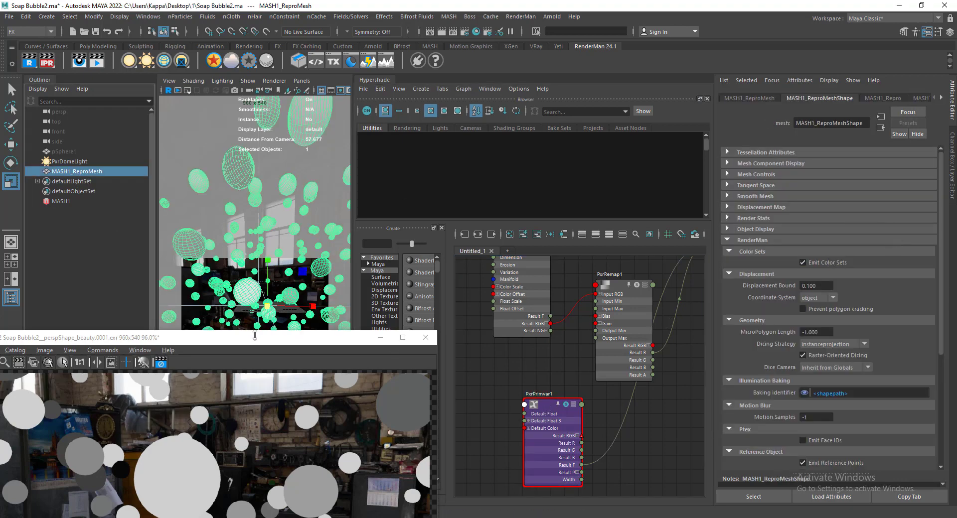
Stop and restart the live render, then solo the PxrPrimvar1 node in it
{"action": "left_click_drag", "start_coordinate": [238, 341], "coordinate": [279, 308]}
{"action": "left_click", "coordinate": [203, 333]}
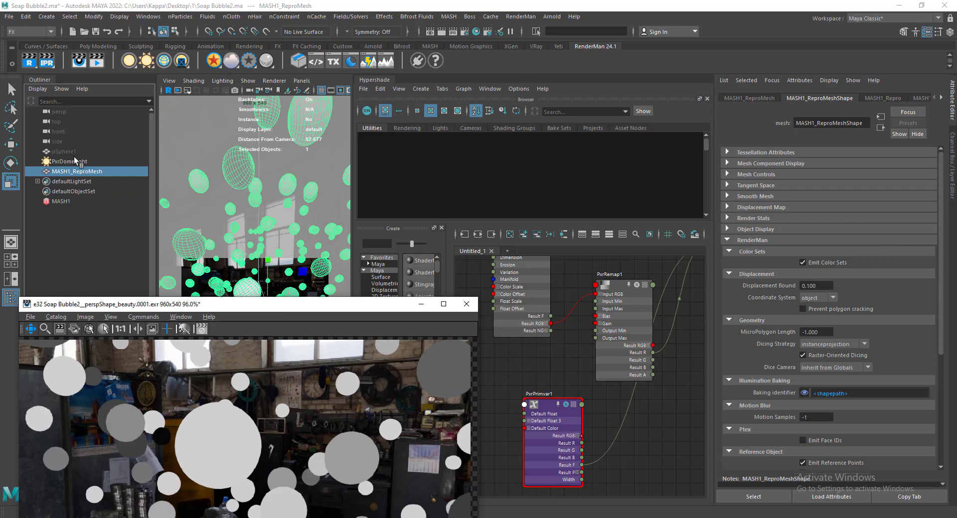
{"action": "left_click", "coordinate": [42, 67]}
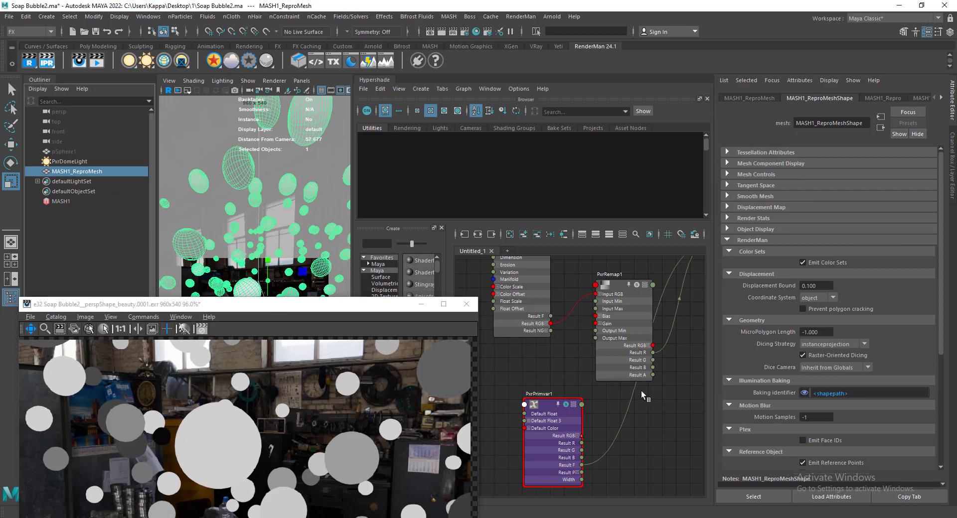
{"action": "left_click", "coordinate": [566, 408]}
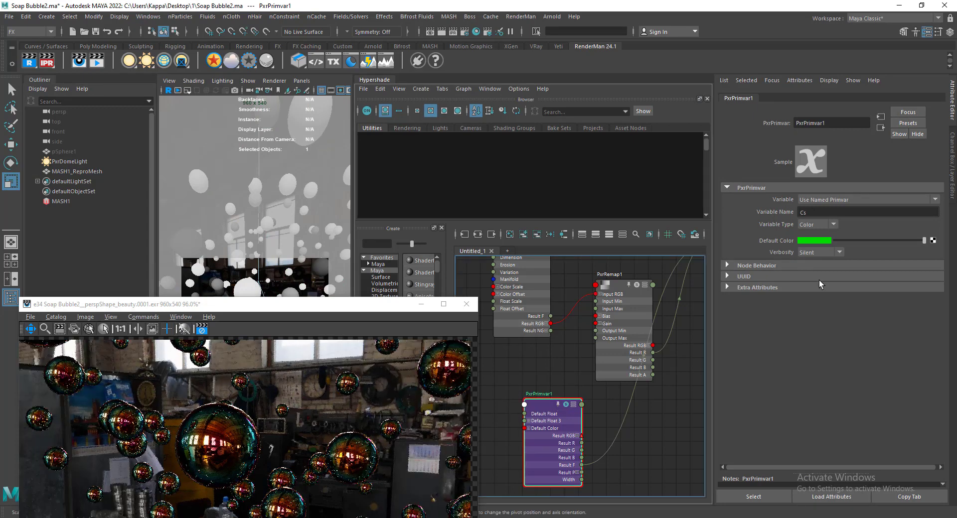
Set PxrPrimvar1's Variable Name to colorSet, and review the render alongside MASH1_ReproMesh's RenderMan attributes
{"action": "left_click", "coordinate": [825, 213]}
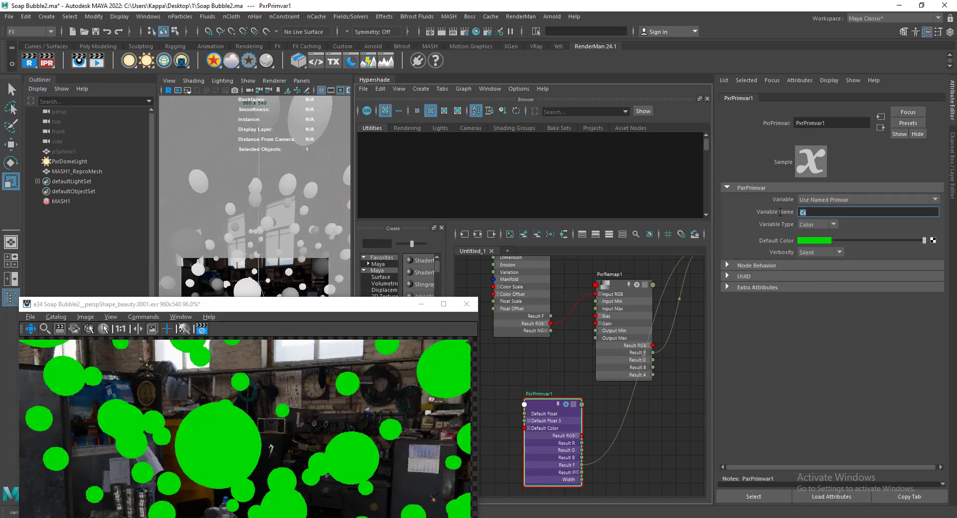
{"action": "key", "text": "ctrl+v"}
{"action": "key", "text": "Return"}
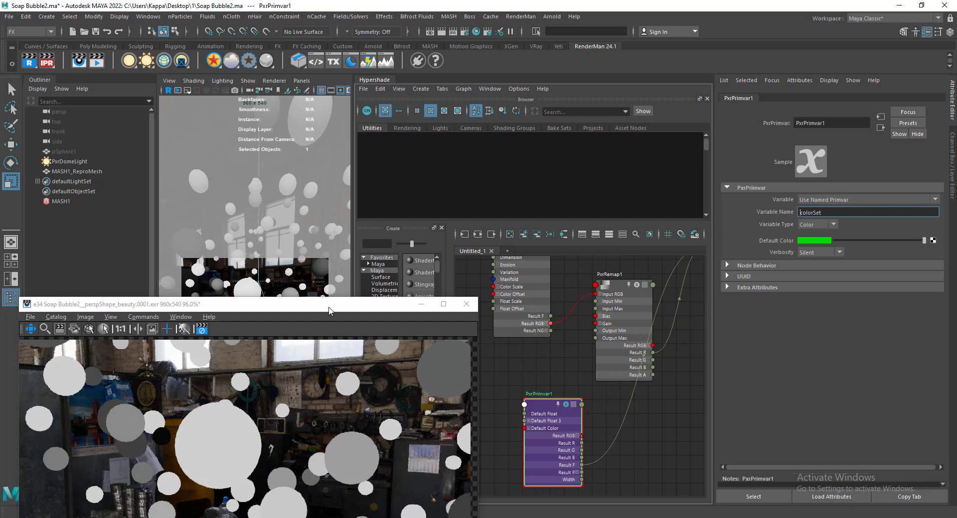
{"action": "left_click_drag", "start_coordinate": [328, 311], "coordinate": [331, 280]}
{"action": "left_click", "coordinate": [92, 172]}
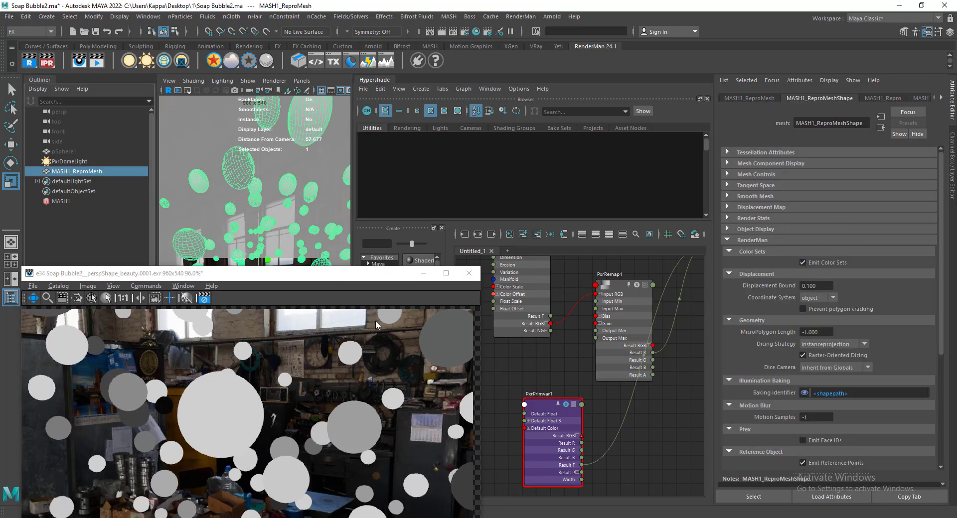
{"action": "left_click_drag", "start_coordinate": [395, 277], "coordinate": [392, 270]}
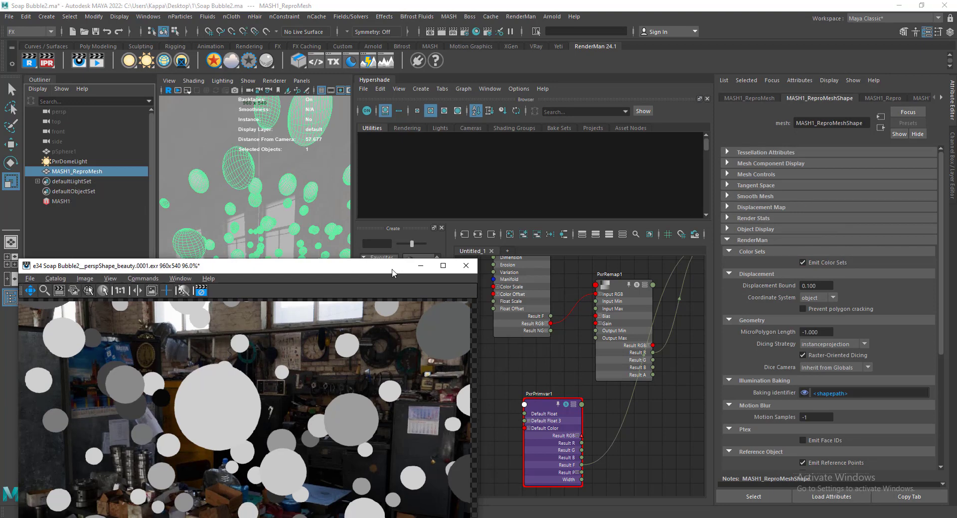
Reposition the render window and stop soloing PxrPrimvar1 in the live render
{"action": "left_click_drag", "start_coordinate": [366, 269], "coordinate": [404, 199]}
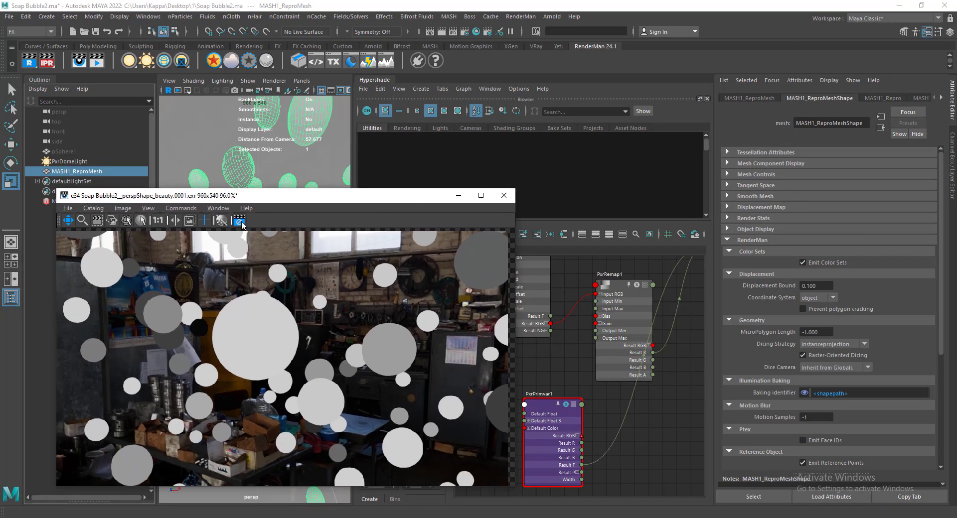
{"action": "left_click", "coordinate": [567, 409]}
{"action": "middle_click_drag", "start_coordinate": [577, 370], "coordinate": [564, 410], "text": "alt"}
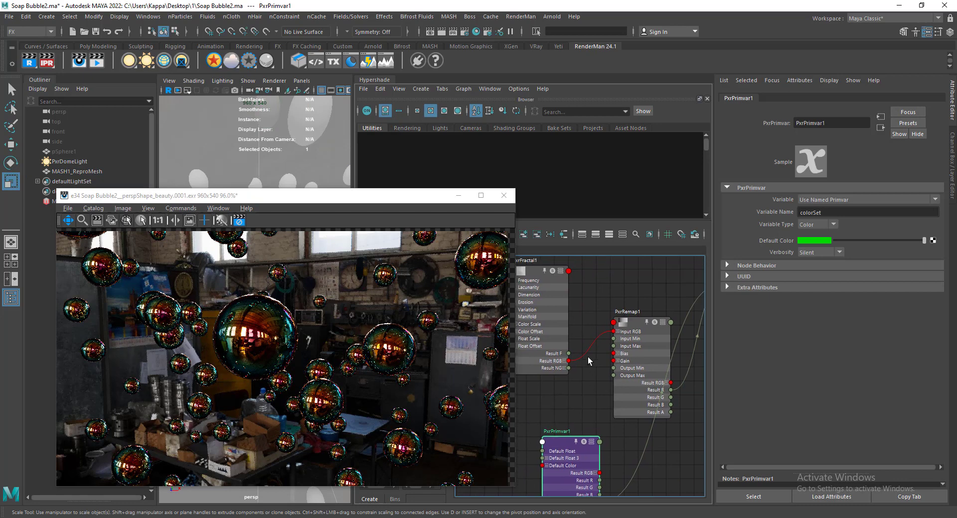
Rearrange the PxrFractal1, PxrRemap1 and PxrPrimvar1 nodes to open a gap between the fractal and the remap
{"action": "middle_click_drag", "start_coordinate": [606, 322], "coordinate": [602, 315], "text": "alt"}
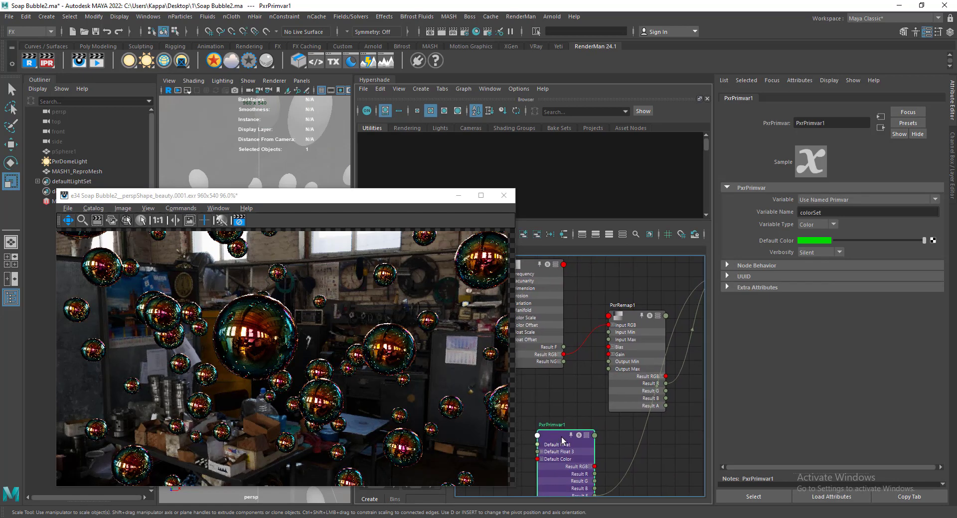
{"action": "left_click_drag", "start_coordinate": [562, 438], "coordinate": [562, 449]}
{"action": "left_click_drag", "start_coordinate": [626, 316], "coordinate": [618, 280]}
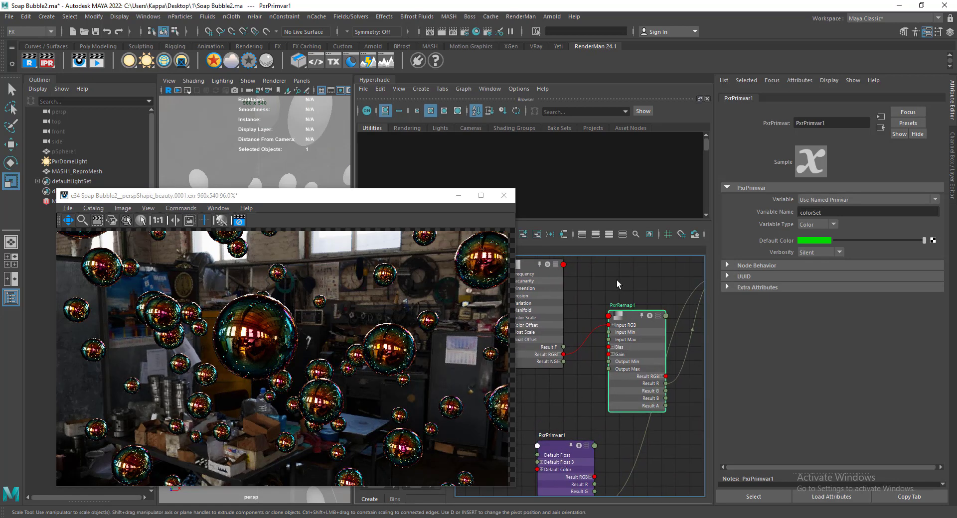
{"action": "scroll", "coordinate": [599, 424], "scroll_direction": "down", "scroll_amount": 5}
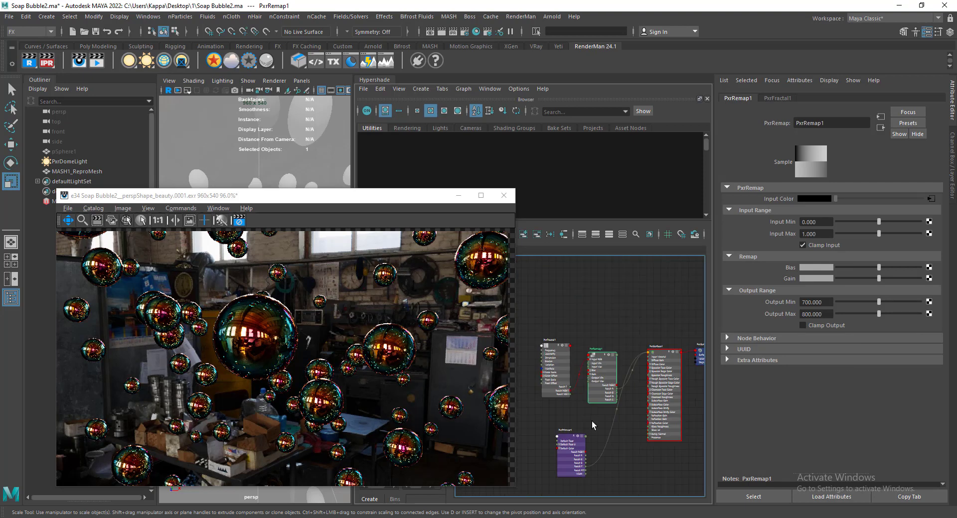
{"action": "left_click_drag", "start_coordinate": [586, 356], "coordinate": [560, 335]}
{"action": "left_click_drag", "start_coordinate": [598, 439], "coordinate": [563, 420]}
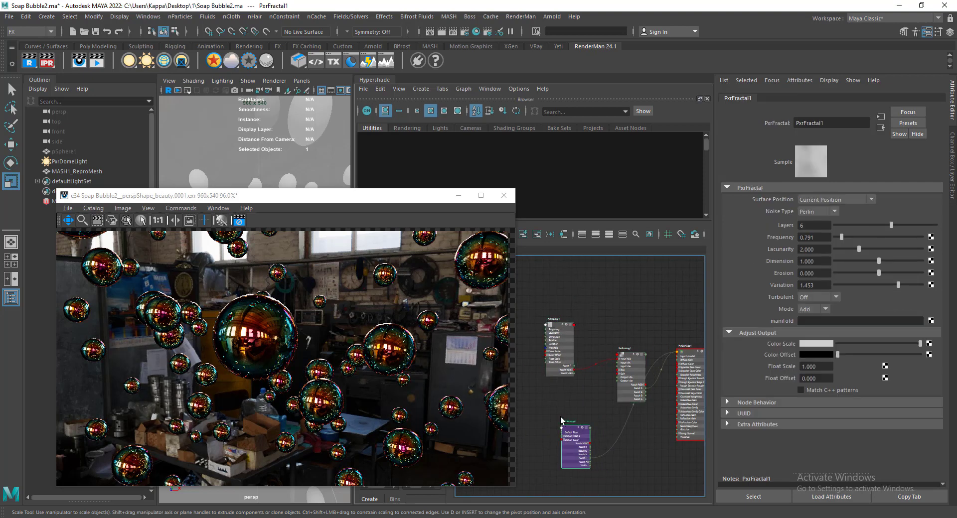
Create a PxrBlend node in the gap between PxrFractal1 and PxrRemap1
{"action": "left_click", "coordinate": [562, 422]}
{"action": "scroll", "coordinate": [583, 372], "scroll_direction": "up", "scroll_amount": 5}
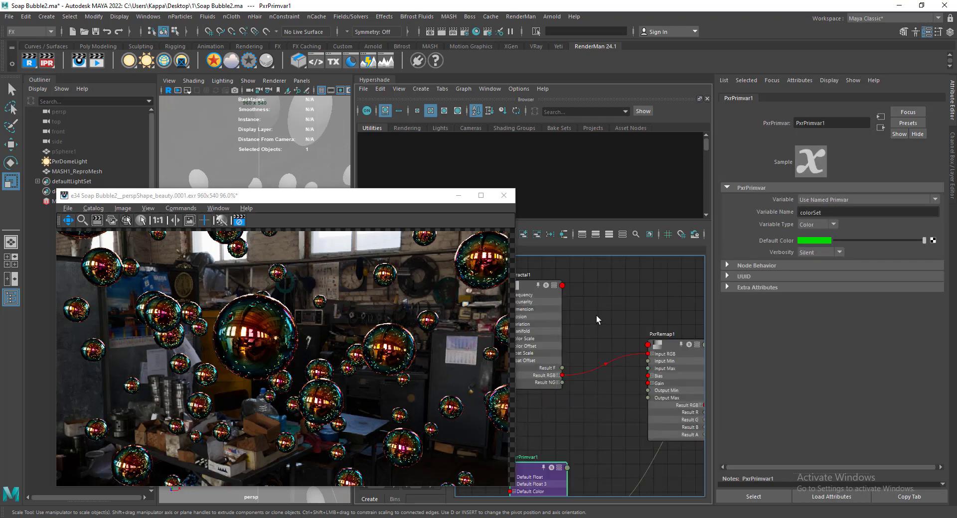
{"action": "key", "text": "Tab"}
{"action": "type", "text": "pxrble"}
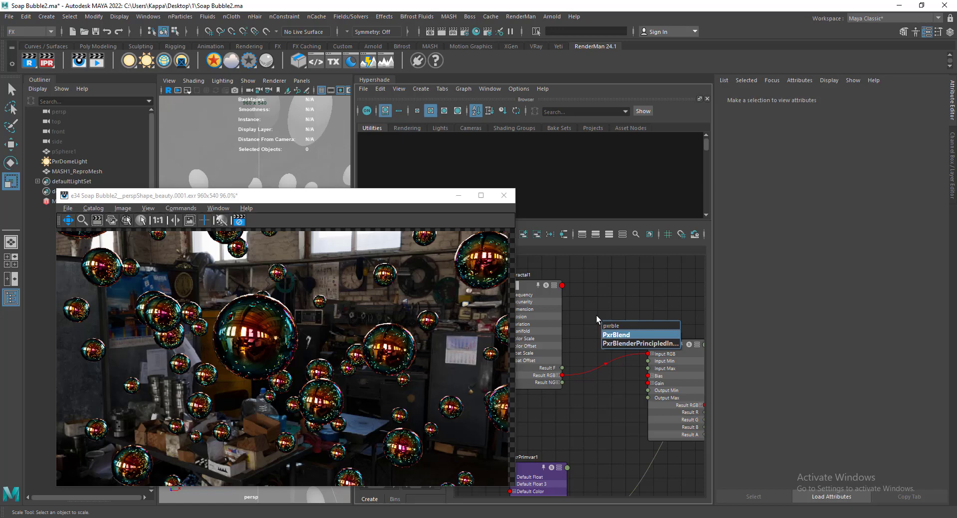
{"action": "key", "text": "Return"}
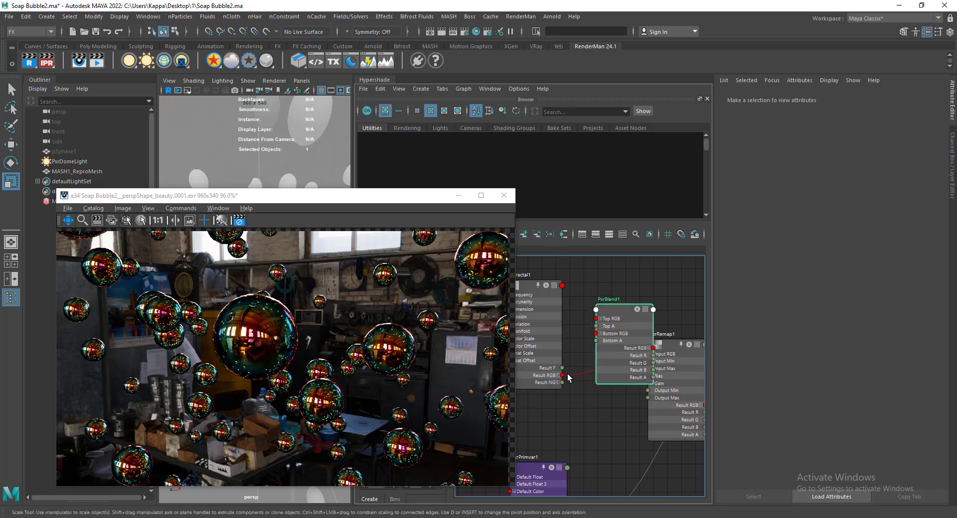
Connect PxrFractal1's Result RGB to PxrBlend1's Bottom RGB and PxrPrimvar1's Result RGB to its Top RGB
{"action": "left_click_drag", "start_coordinate": [439, 199], "coordinate": [317, 212]}
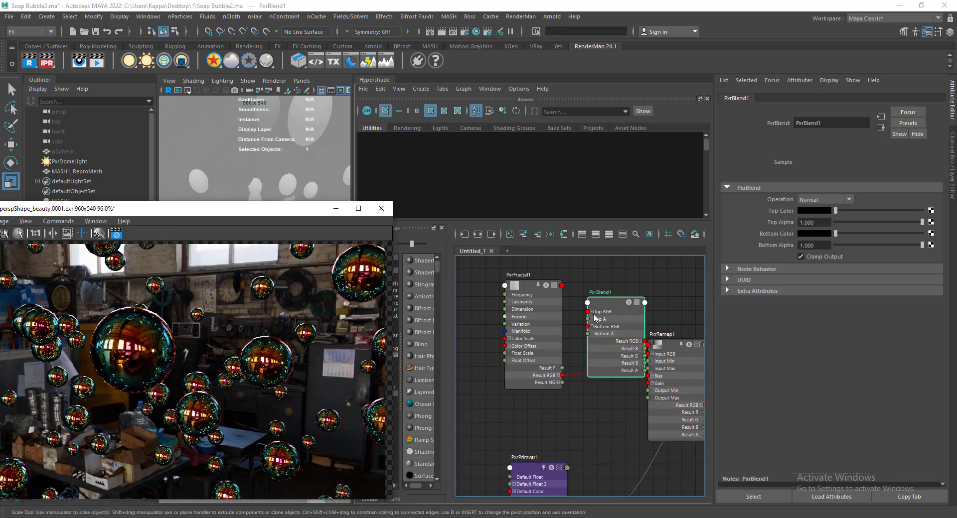
{"action": "scroll", "coordinate": [594, 342], "scroll_direction": "up", "scroll_amount": 3}
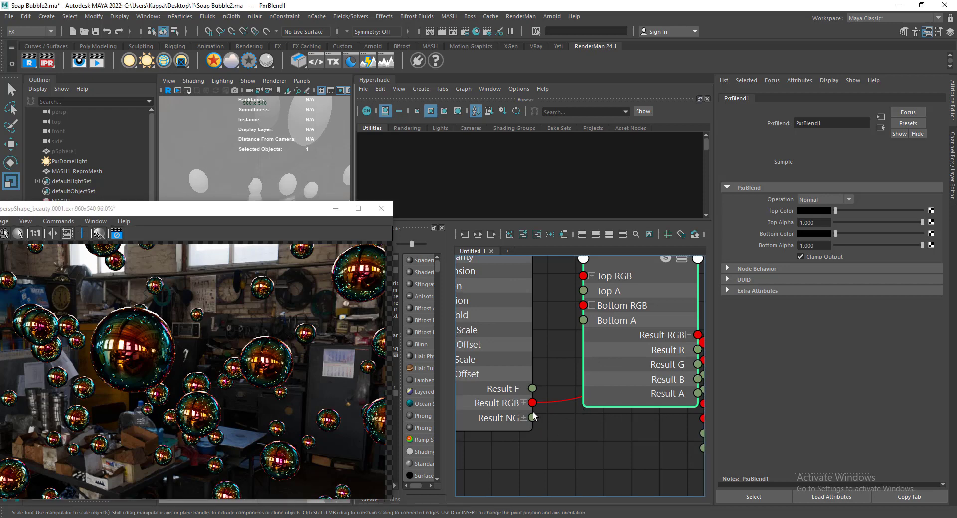
{"action": "left_click_drag", "start_coordinate": [532, 403], "coordinate": [583, 305]}
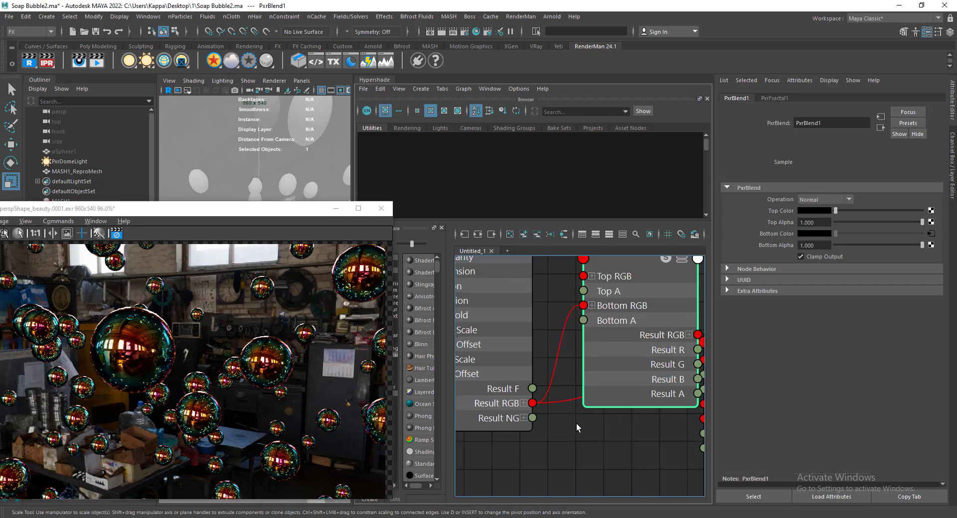
{"action": "scroll", "coordinate": [568, 387], "scroll_direction": "down", "scroll_amount": 5}
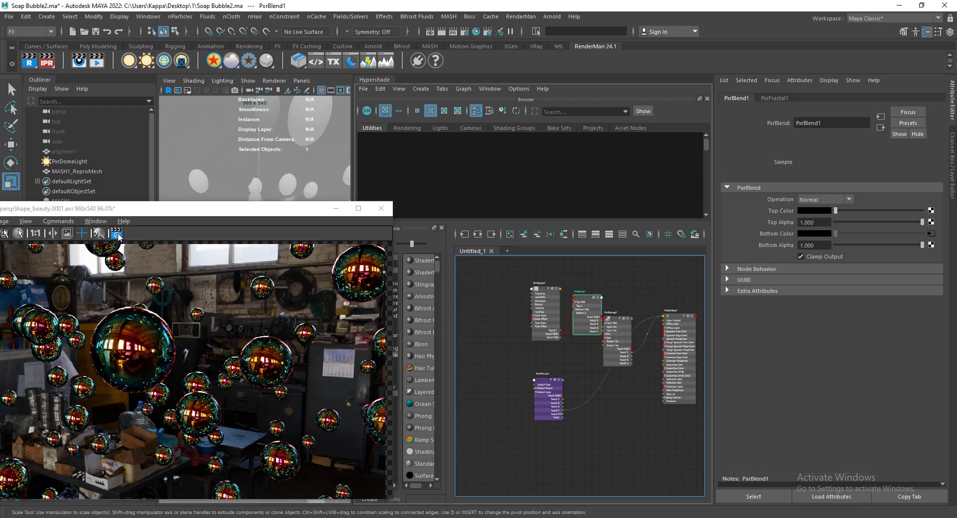
{"action": "scroll", "coordinate": [568, 422], "scroll_direction": "up", "scroll_amount": 5}
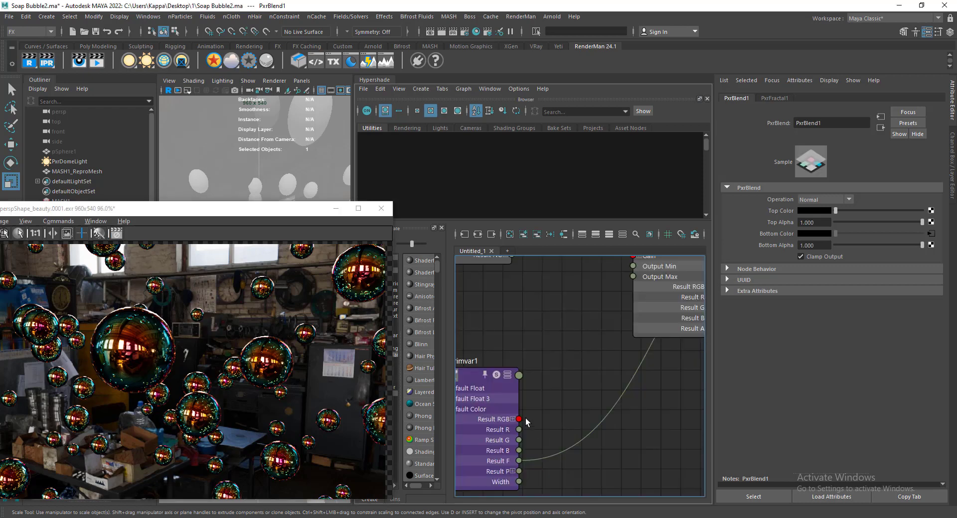
{"action": "left_click_drag", "start_coordinate": [520, 420], "coordinate": [593, 299]}
{"action": "scroll", "coordinate": [597, 338], "scroll_direction": "down", "scroll_amount": 5}
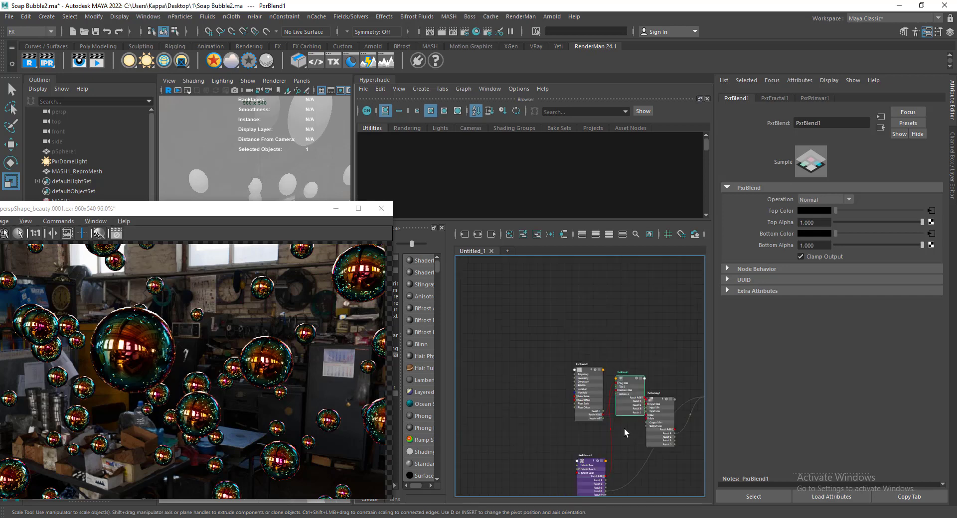
Connect PxrBlend1's Result RGB to PxrRemap1's Input RGB and place the blend node between PxrFractal1 and PxrRemap1
{"action": "scroll", "coordinate": [605, 324], "scroll_direction": "up", "scroll_amount": 3}
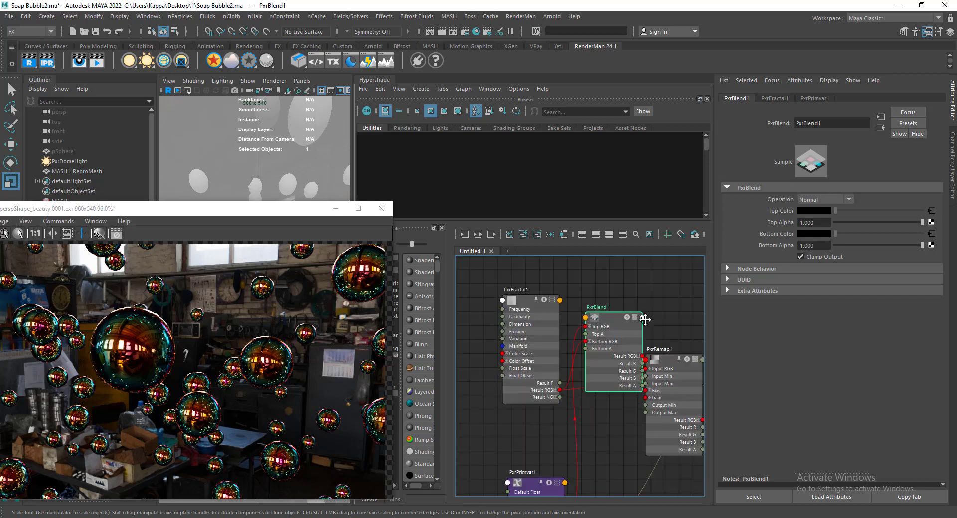
{"action": "left_click", "coordinate": [538, 303], "text": "shift"}
{"action": "left_click_drag", "start_coordinate": [576, 298], "coordinate": [535, 300]}
{"action": "left_click", "coordinate": [622, 347]}
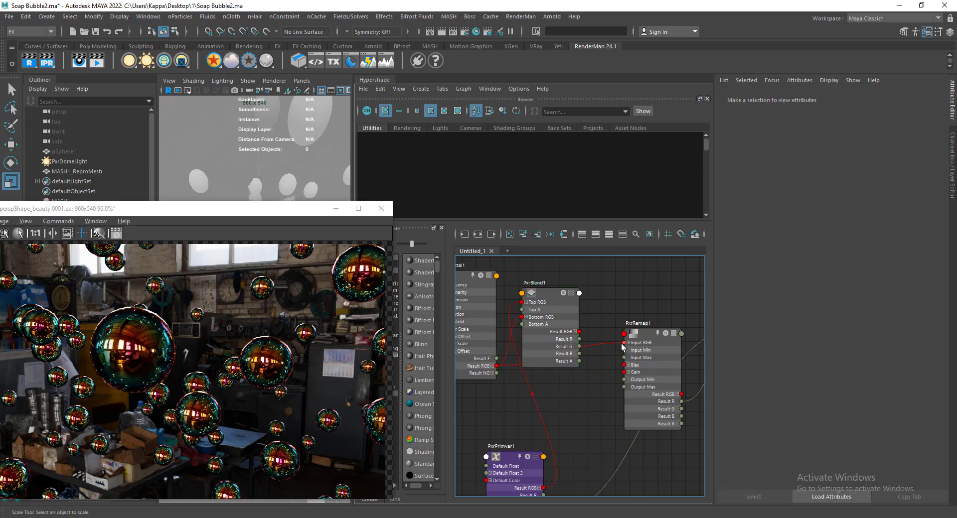
{"action": "left_click_drag", "start_coordinate": [624, 344], "coordinate": [579, 331]}
{"action": "left_click_drag", "start_coordinate": [555, 298], "coordinate": [583, 315]}
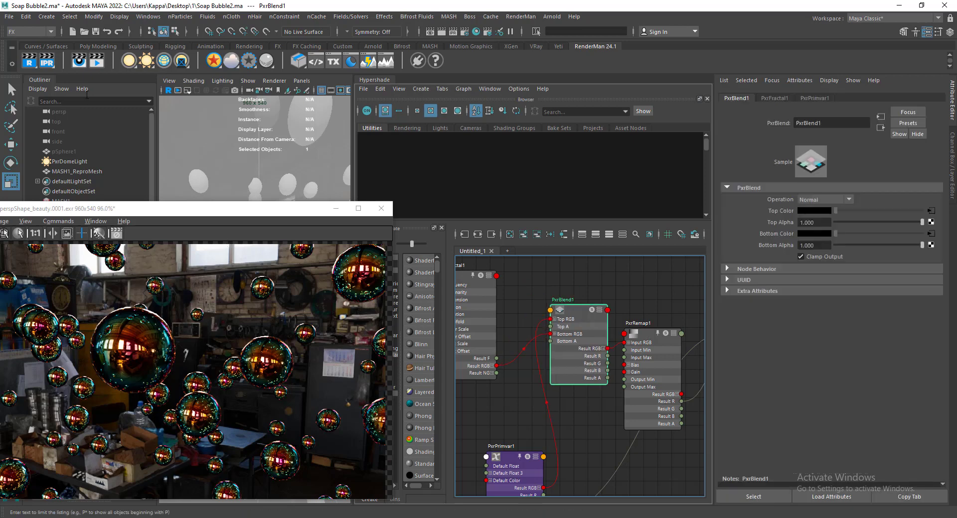
Solo PxrBlend1 in the live render
{"action": "left_click", "coordinate": [592, 310]}
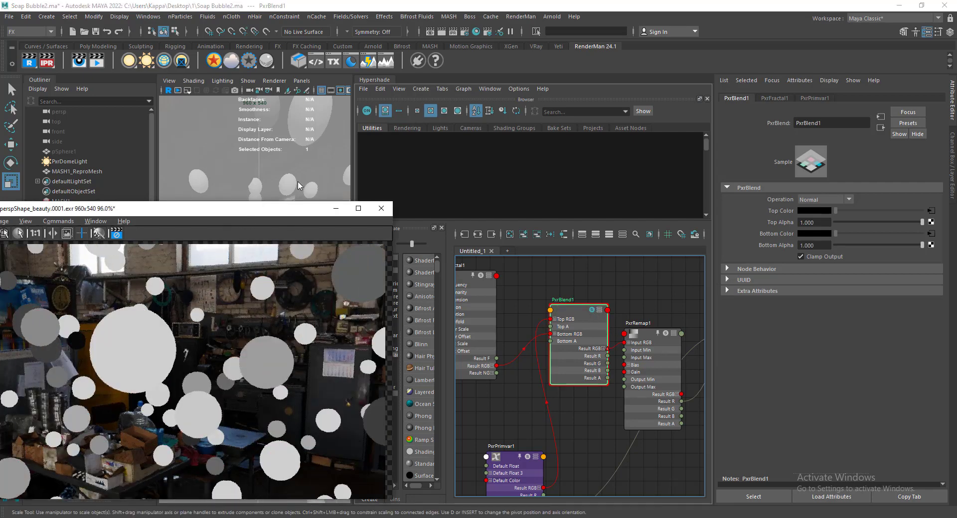
{"action": "middle_click_drag", "start_coordinate": [525, 333], "coordinate": [533, 297], "text": "alt"}
{"action": "left_click_drag", "start_coordinate": [517, 424], "coordinate": [502, 402]}
{"action": "left_click", "coordinate": [581, 282]}
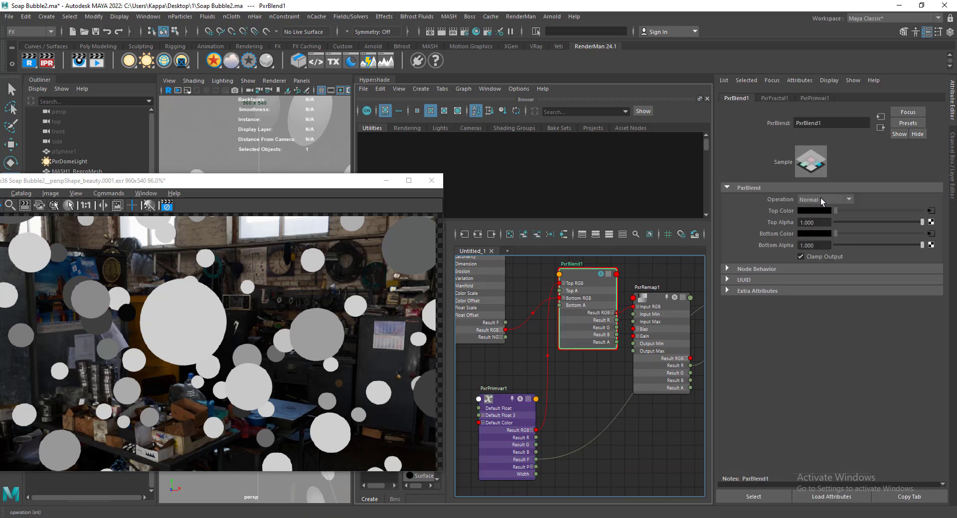
Set PxrBlend1's Operation to Multiply and examine the blended noise on the bubbles in the live render
{"action": "left_click", "coordinate": [821, 201]}
{"action": "scroll", "coordinate": [822, 229], "scroll_direction": "down", "scroll_amount": 1}
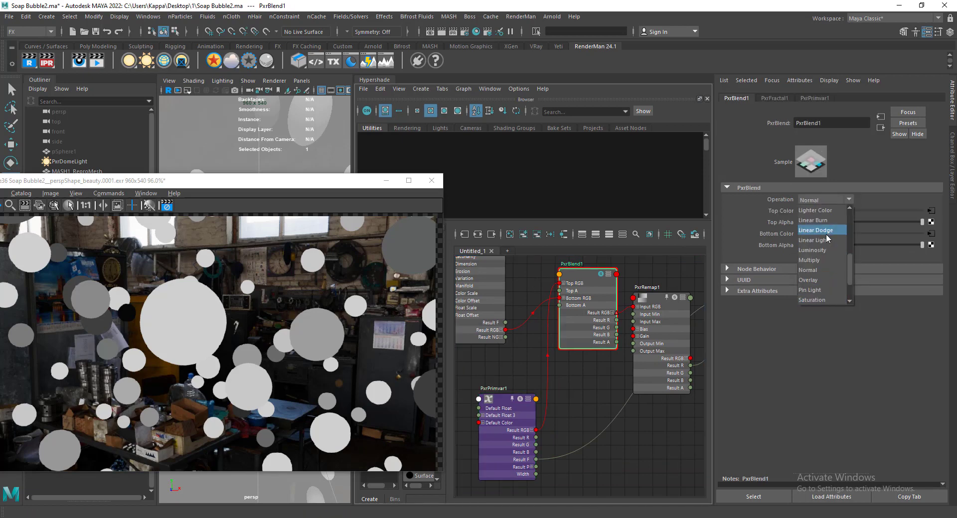
{"action": "left_click", "coordinate": [822, 260]}
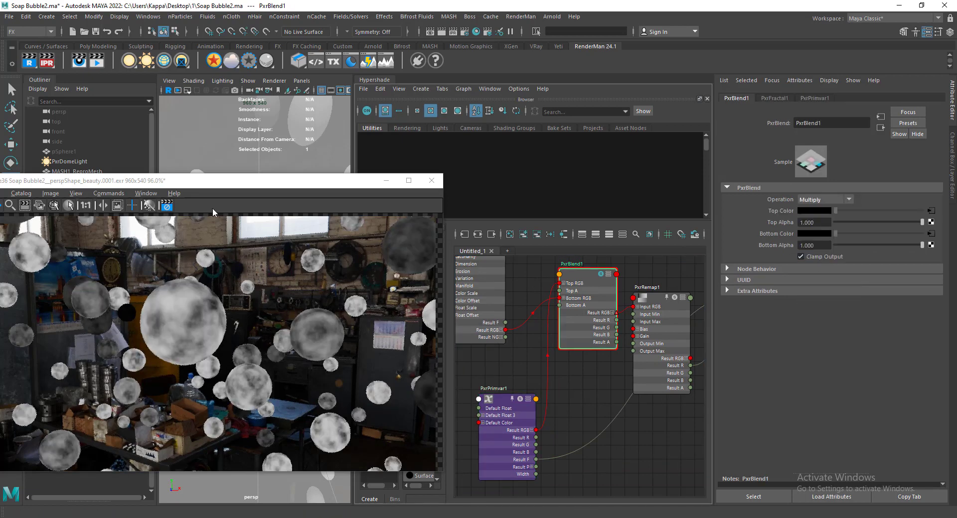
{"action": "left_click_drag", "start_coordinate": [242, 178], "coordinate": [333, 141]}
{"action": "scroll", "coordinate": [358, 262], "scroll_direction": "down", "scroll_amount": 1}
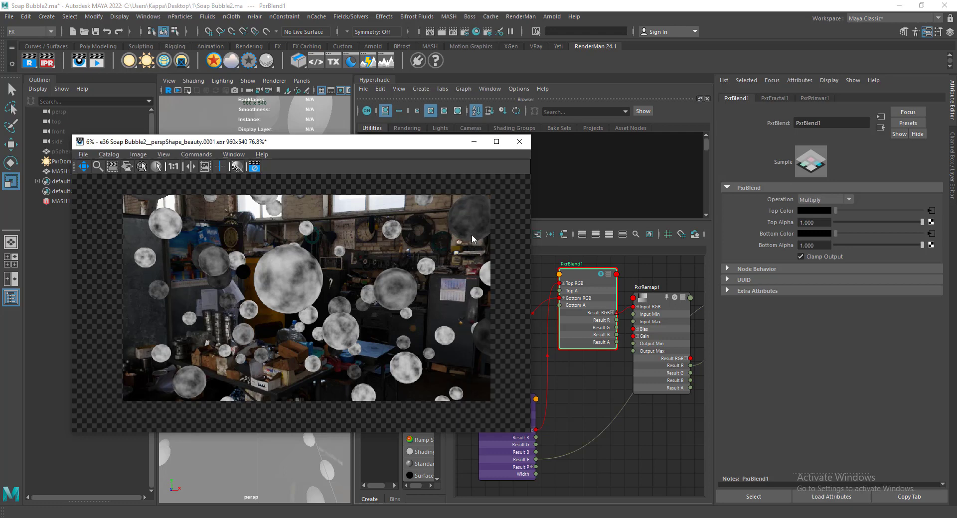
{"action": "scroll", "coordinate": [420, 245], "scroll_direction": "up", "scroll_amount": 1}
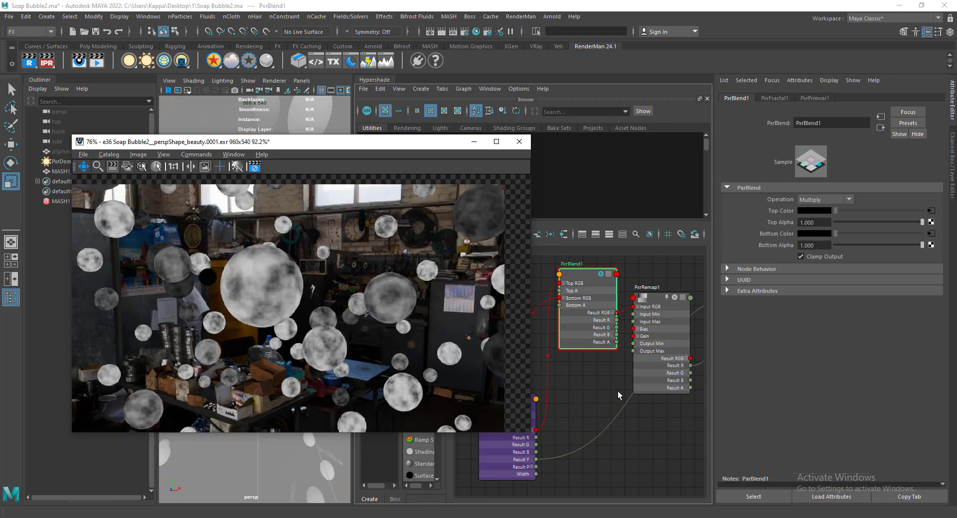
{"action": "middle_click_drag", "start_coordinate": [617, 390], "coordinate": [607, 392], "text": "alt"}
Stop soloing PxrBlend1 to render the full bubble shader
{"action": "left_click", "coordinate": [590, 276]}
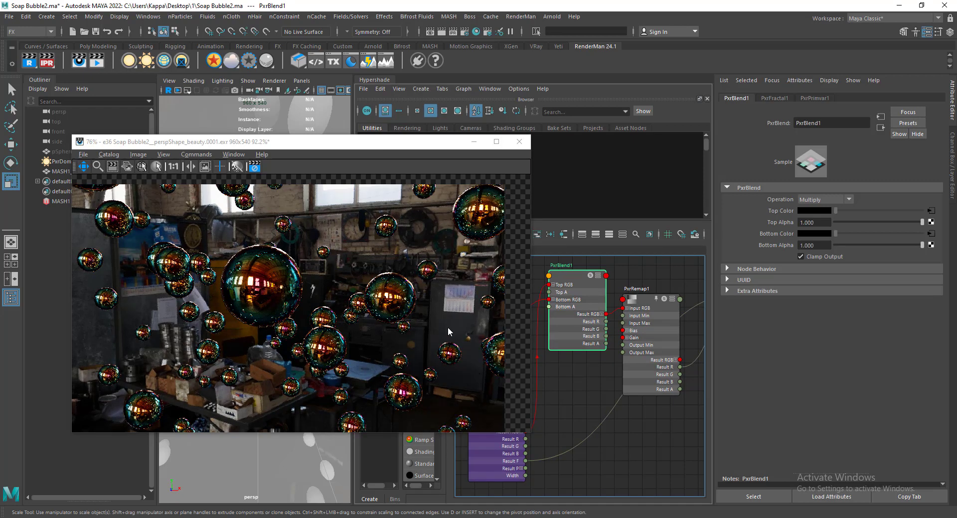
{"action": "middle_click_drag", "start_coordinate": [621, 267], "coordinate": [632, 302], "text": "alt"}
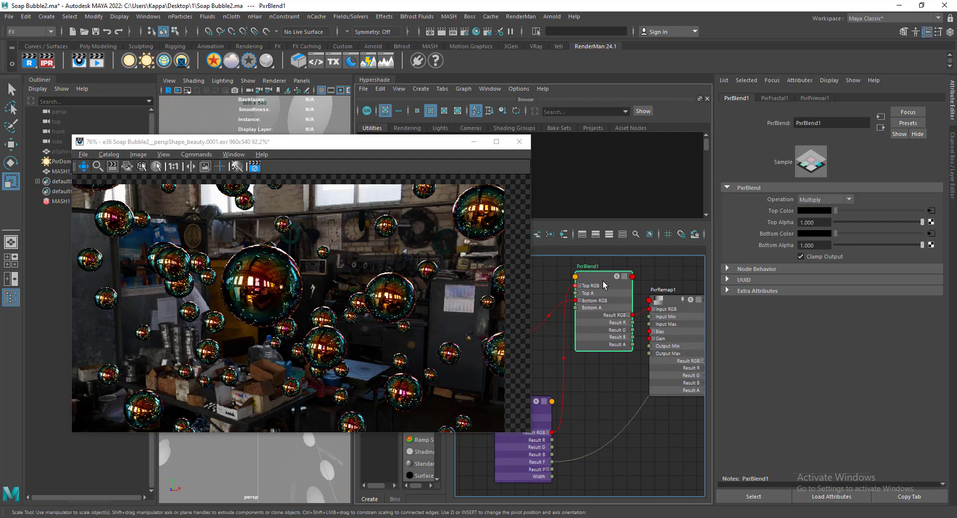
{"action": "middle_click_drag", "start_coordinate": [563, 414], "coordinate": [522, 418], "text": "alt"}
Set PxrRemap1's Output Min to 600
{"action": "left_click", "coordinate": [627, 314]}
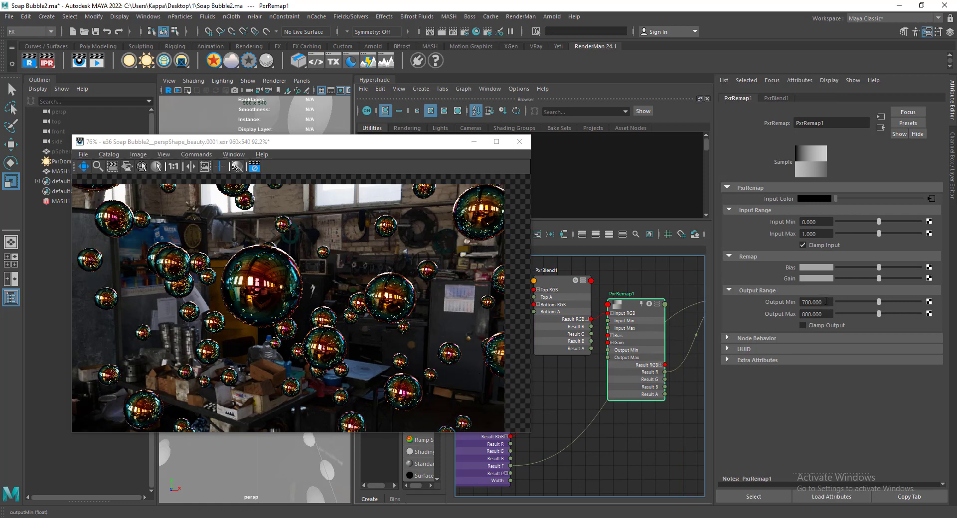
{"action": "left_click_drag", "start_coordinate": [826, 302], "coordinate": [787, 300]}
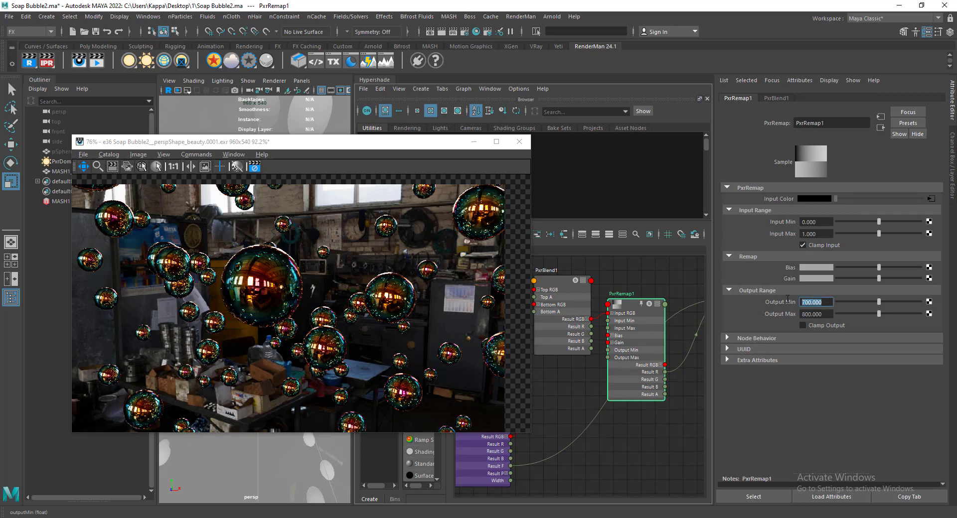
{"action": "type", "text": "6"}
{"action": "key", "text": "Return"}
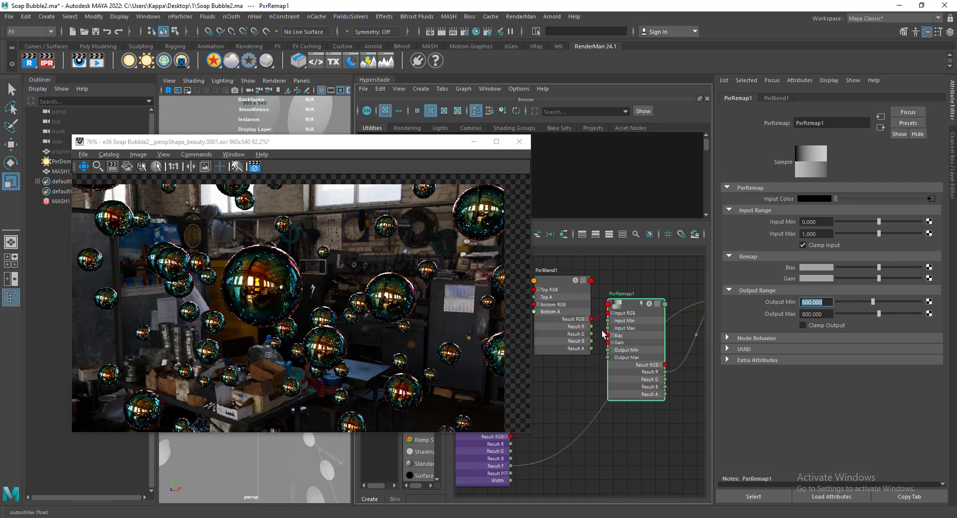
Set PxrRemap1's Output Max to 900
{"action": "middle_click_drag", "start_coordinate": [569, 417], "coordinate": [626, 438], "text": "alt"}
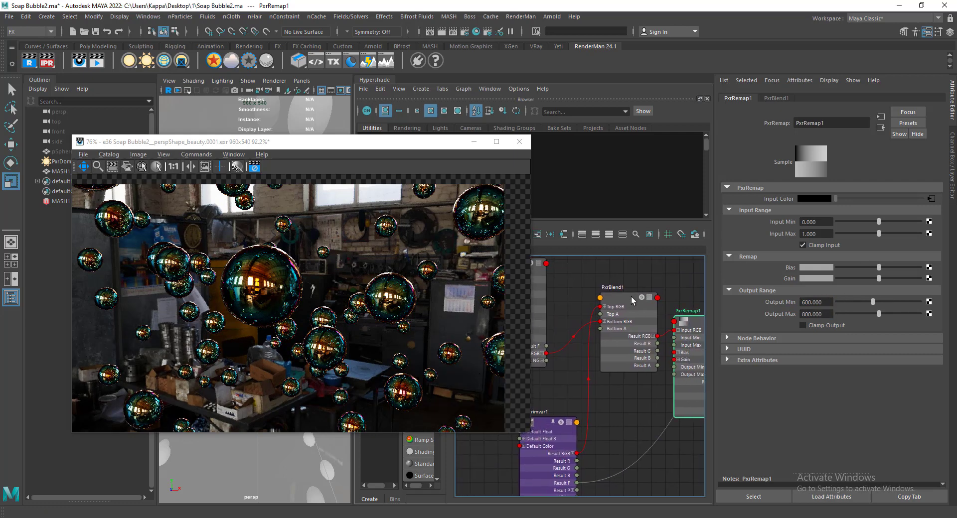
{"action": "left_click_drag", "start_coordinate": [625, 297], "coordinate": [609, 295]}
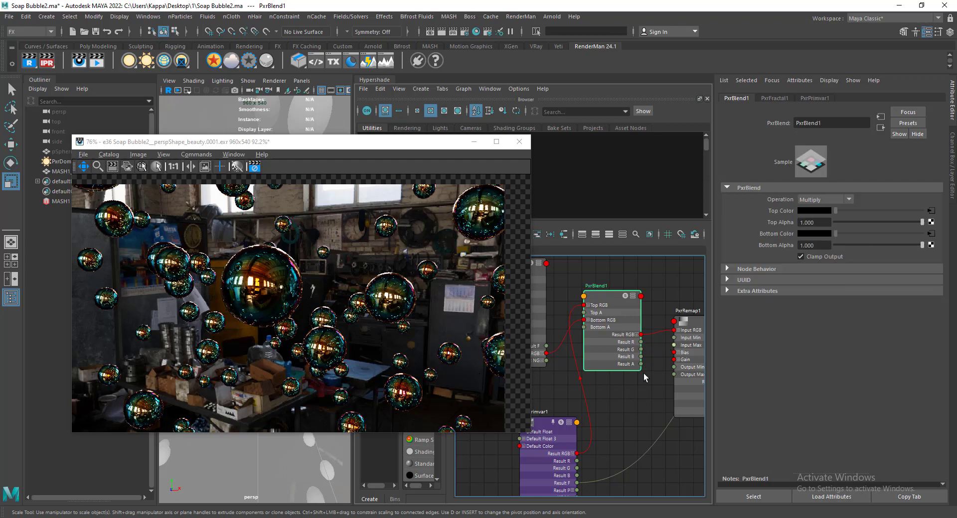
{"action": "middle_click_drag", "start_coordinate": [632, 387], "coordinate": [609, 367], "text": "alt"}
{"action": "left_click", "coordinate": [641, 327]}
{"action": "left_click_drag", "start_coordinate": [638, 313], "coordinate": [637, 303]}
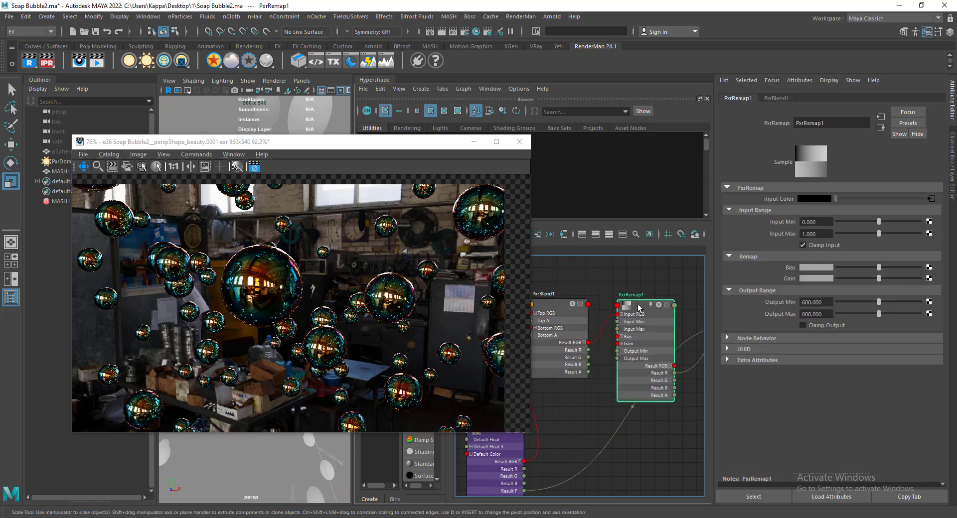
{"action": "left_click_drag", "start_coordinate": [828, 302], "coordinate": [776, 300]}
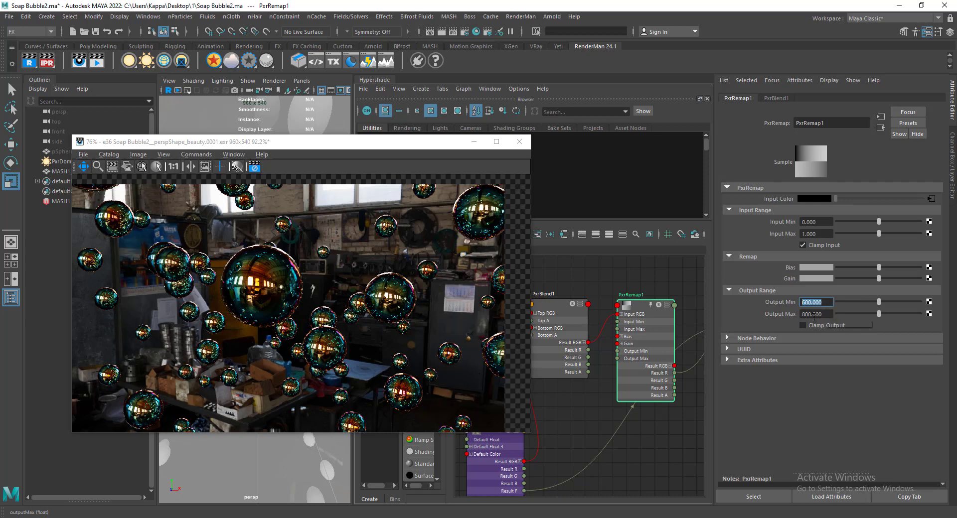
{"action": "key", "text": "Tab"}
{"action": "type", "text": "9"}
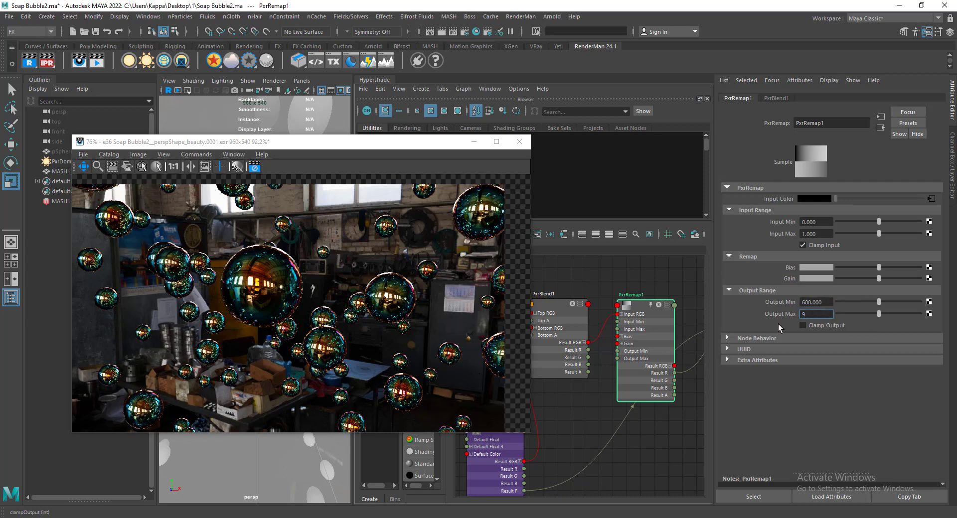
{"action": "type", "text": "00"}
{"action": "key", "text": "Return"}
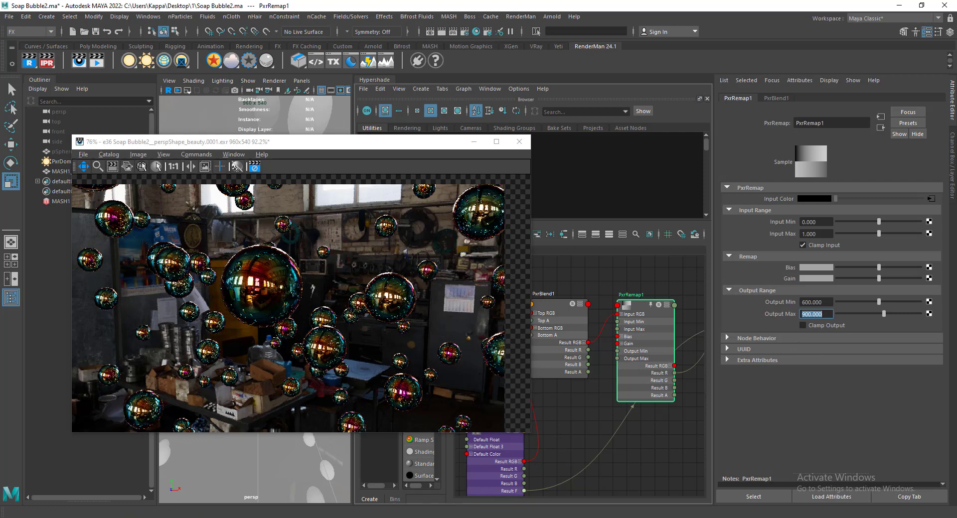
Compare the iridescent bubbles in the live render with the Bubble.jpg reference photo
{"action": "key", "text": "alt+Tab"}
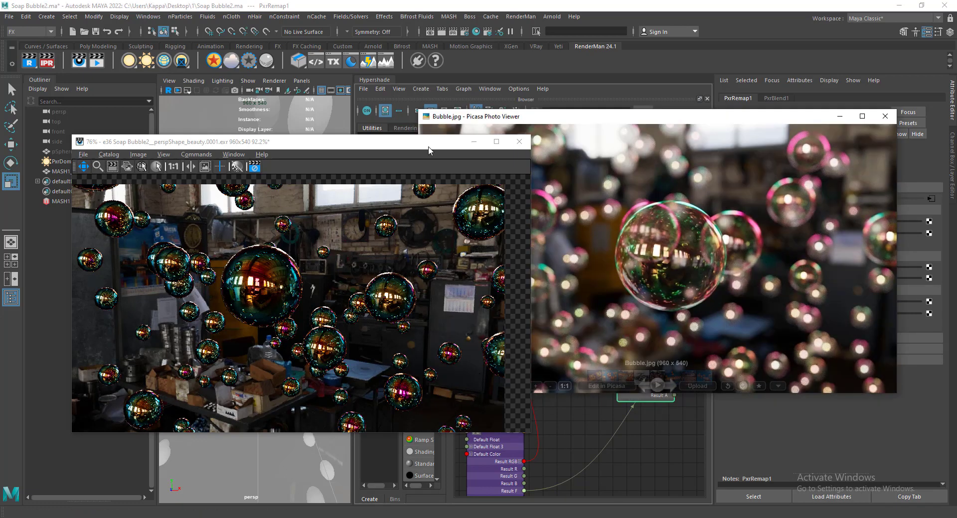
{"action": "left_click_drag", "start_coordinate": [405, 146], "coordinate": [398, 115]}
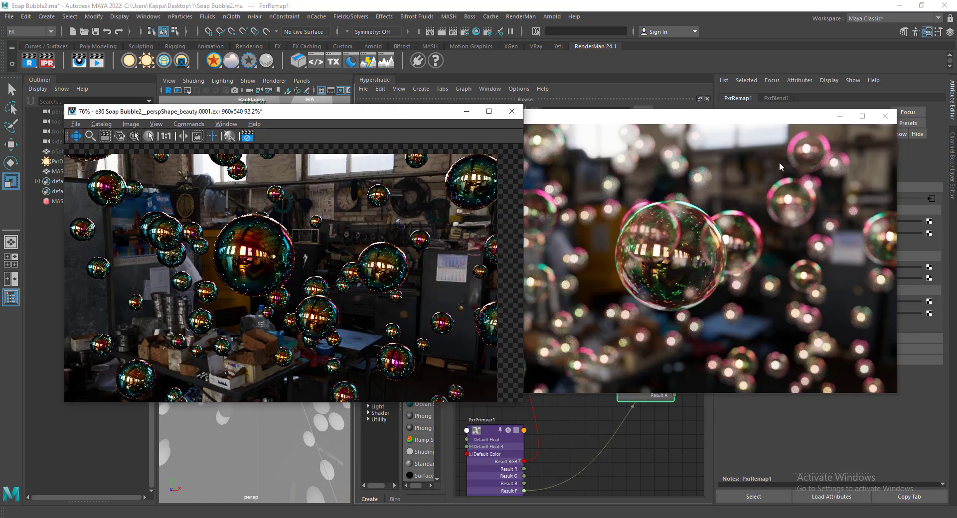
{"action": "left_click", "coordinate": [841, 118]}
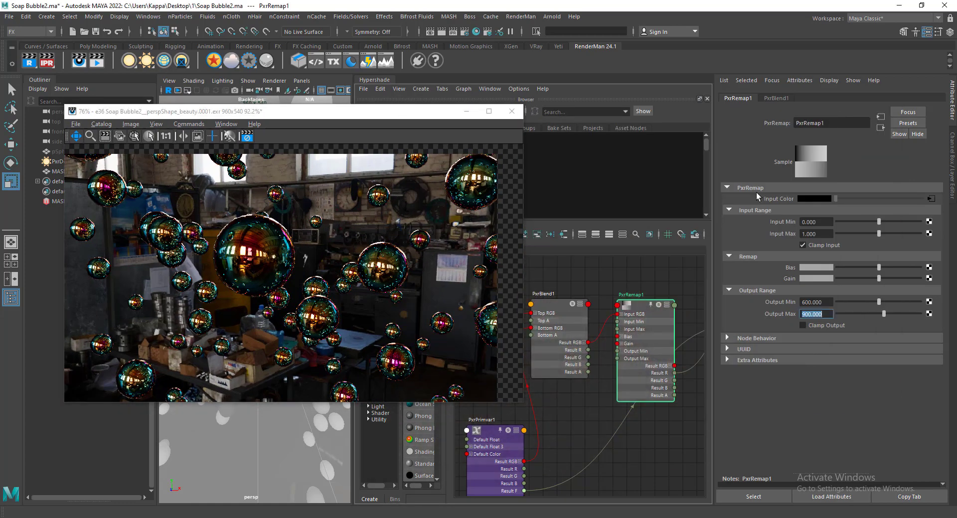
{"action": "left_click_drag", "start_coordinate": [378, 113], "coordinate": [356, 102]}
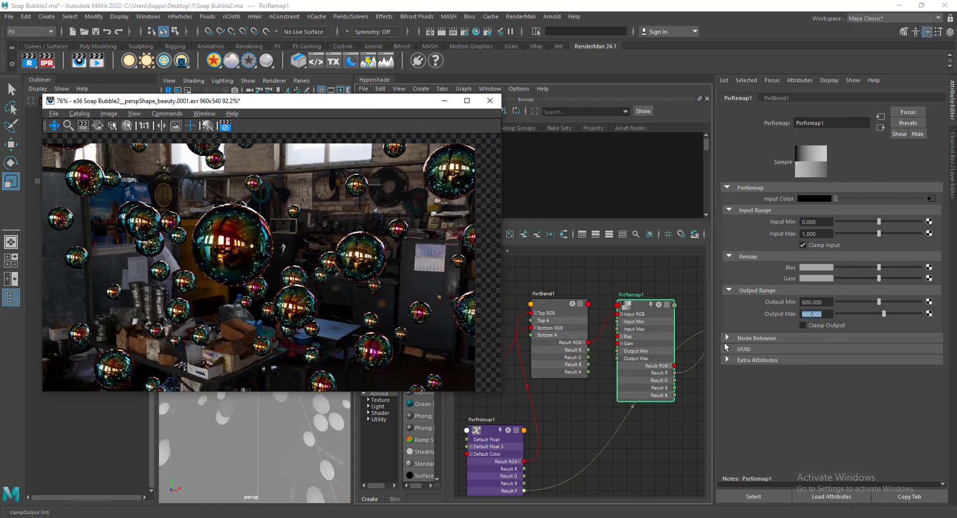
Give PxrSurface1's Glass a Refraction Gain of 1 so the background shows through the bubbles
{"action": "left_click", "coordinate": [638, 307]}
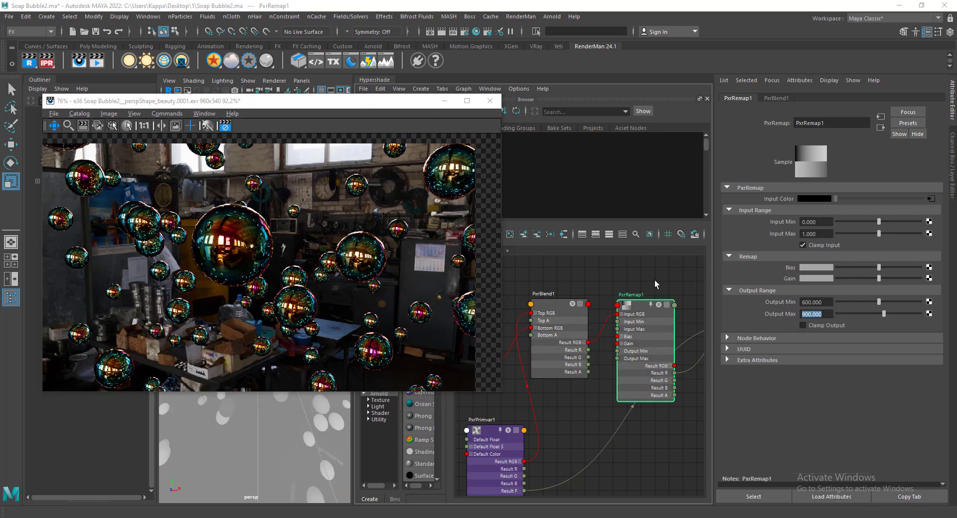
{"action": "middle_click_drag", "start_coordinate": [659, 283], "coordinate": [597, 328], "text": "alt"}
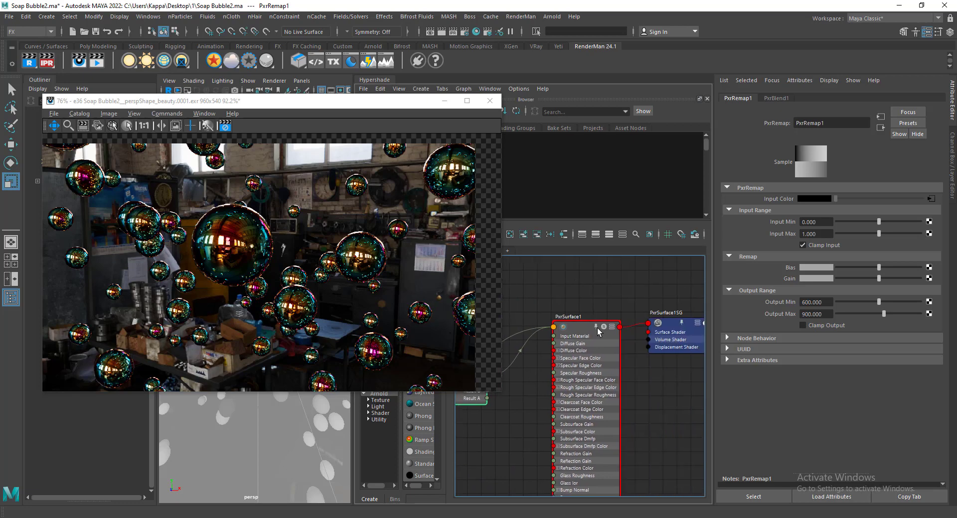
{"action": "left_click", "coordinate": [574, 324]}
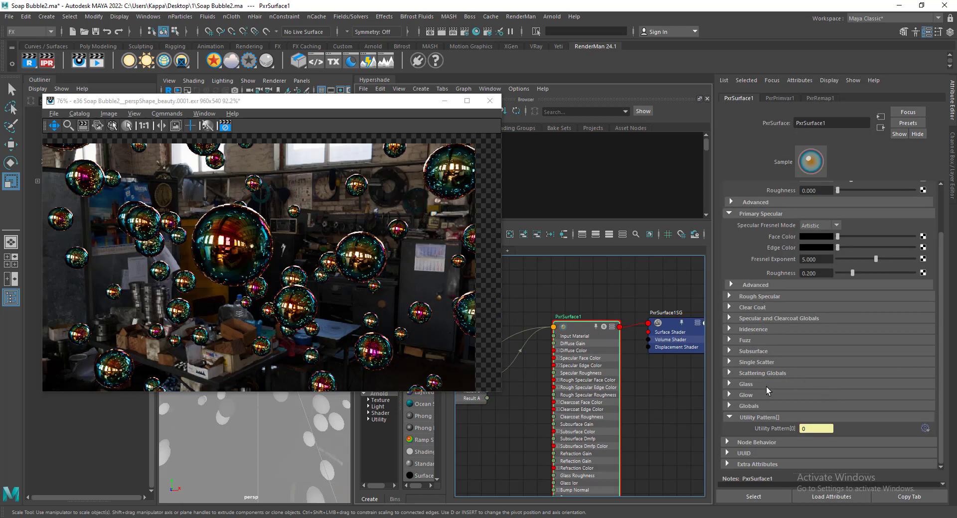
{"action": "left_click", "coordinate": [746, 385]}
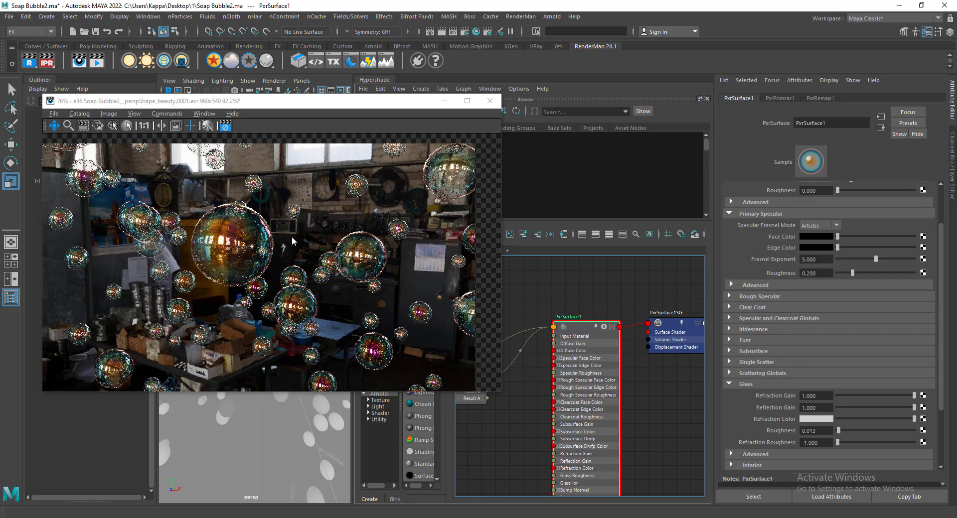
Reframe the perspective view so the central bubble appears slightly larger in the live render
{"action": "left_click_drag", "start_coordinate": [342, 98], "coordinate": [678, 139]}
{"action": "middle_click_drag", "start_coordinate": [245, 296], "coordinate": [252, 299], "text": "alt"}
{"action": "right_click_drag", "start_coordinate": [252, 299], "coordinate": [252, 301], "text": "alt"}
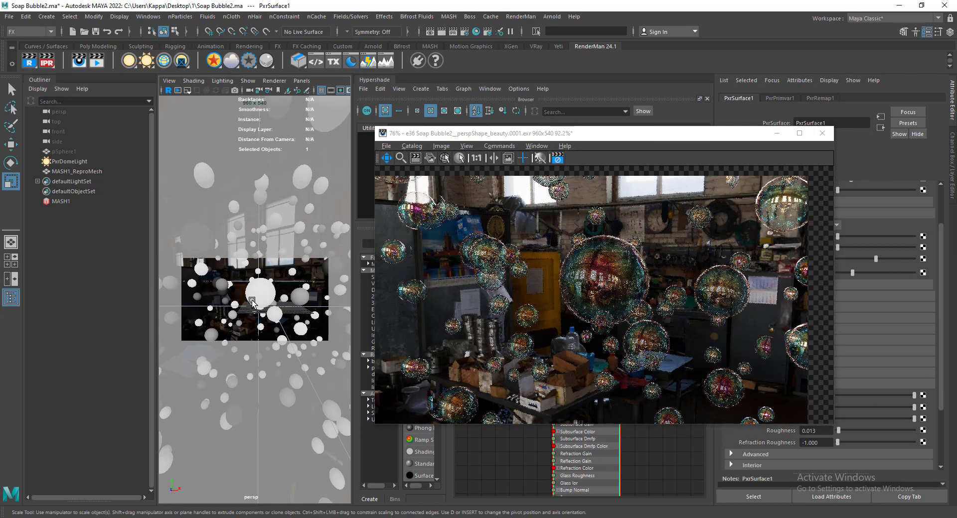
{"action": "right_click_drag", "start_coordinate": [252, 301], "coordinate": [256, 299], "text": "alt"}
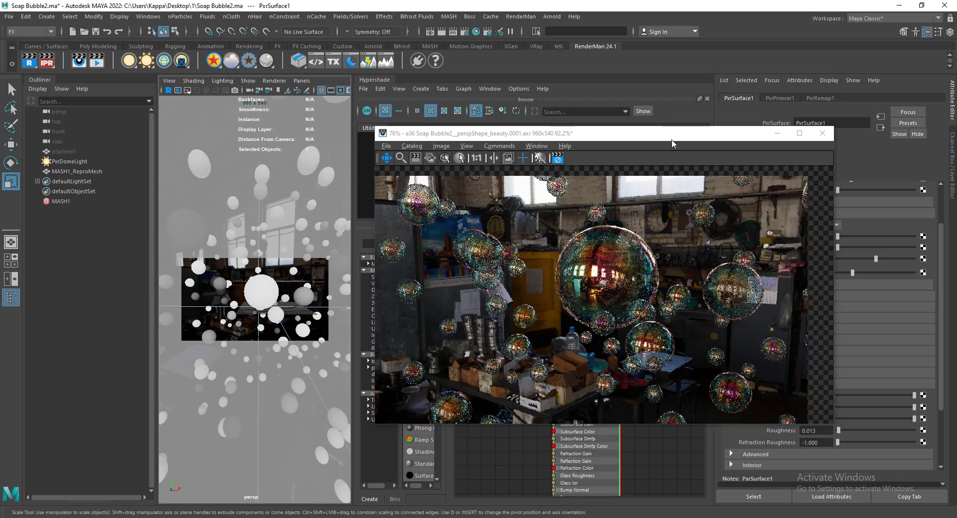
{"action": "left_click_drag", "start_coordinate": [672, 140], "coordinate": [476, 81]}
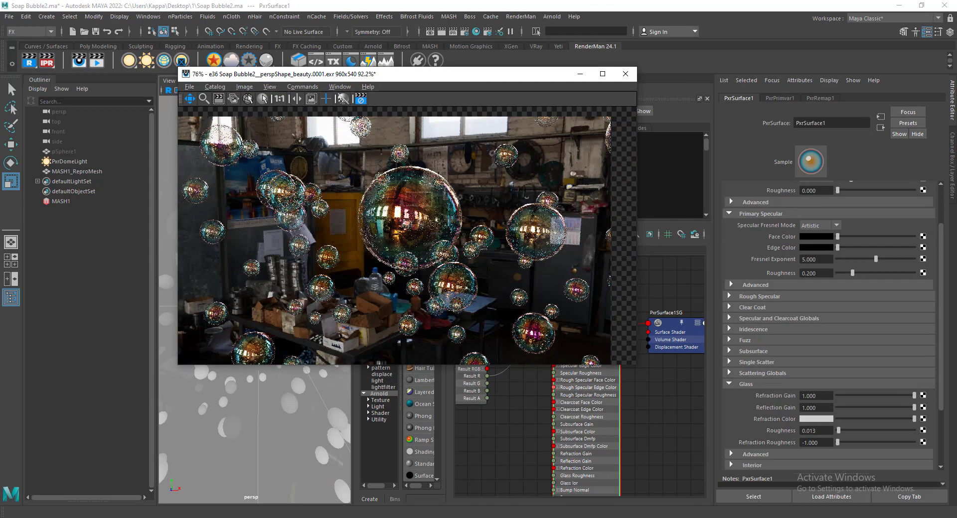
Compare the transparent bubbles in the reframed render with the background blur in the Bubble.jpg reference photo
{"action": "left_click_drag", "start_coordinate": [530, 79], "coordinate": [371, 111]}
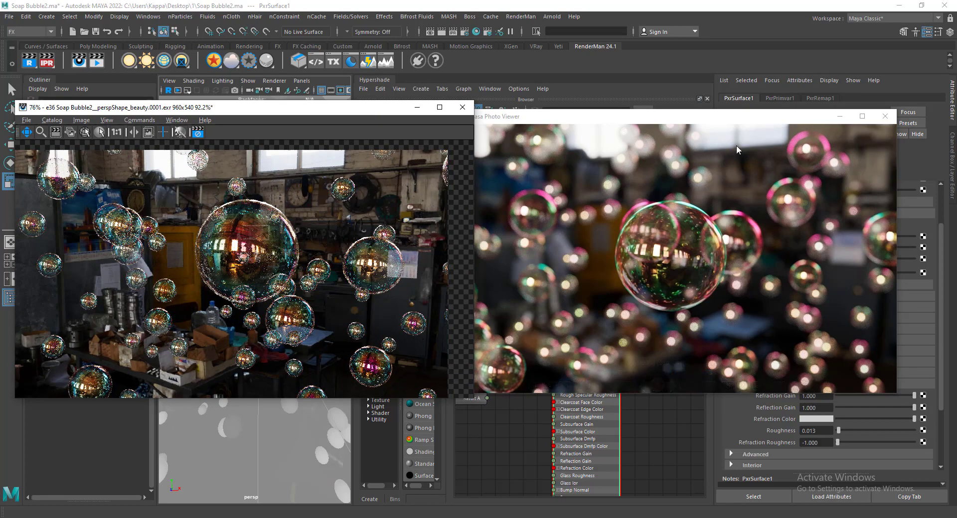
{"action": "mouse_move", "coordinate": [682, 314]}
{"action": "mouse_move", "coordinate": [713, 274]}
{"action": "left_click", "coordinate": [841, 118]}
{"action": "left_click_drag", "start_coordinate": [142, 114], "coordinate": [322, 182]}
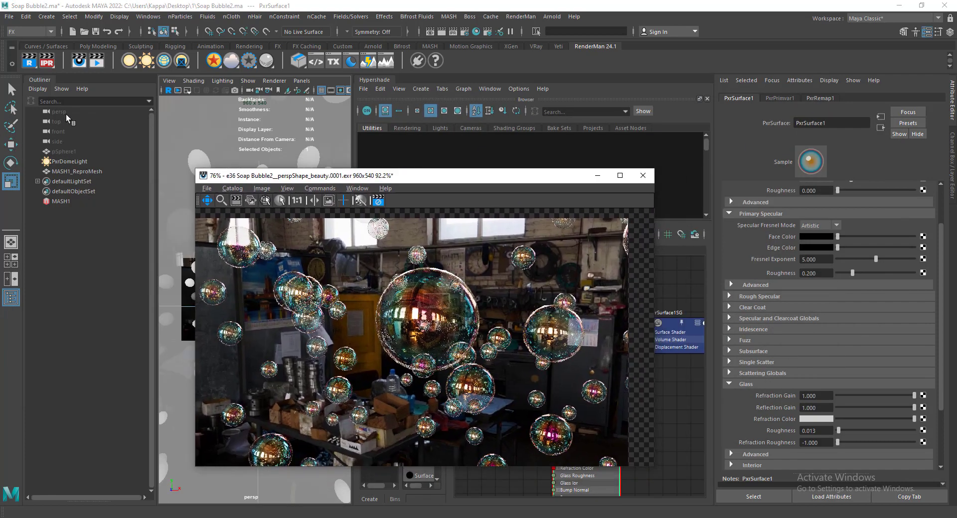
Enable Depth Of Field on the persp camera
{"action": "left_click", "coordinate": [246, 134]}
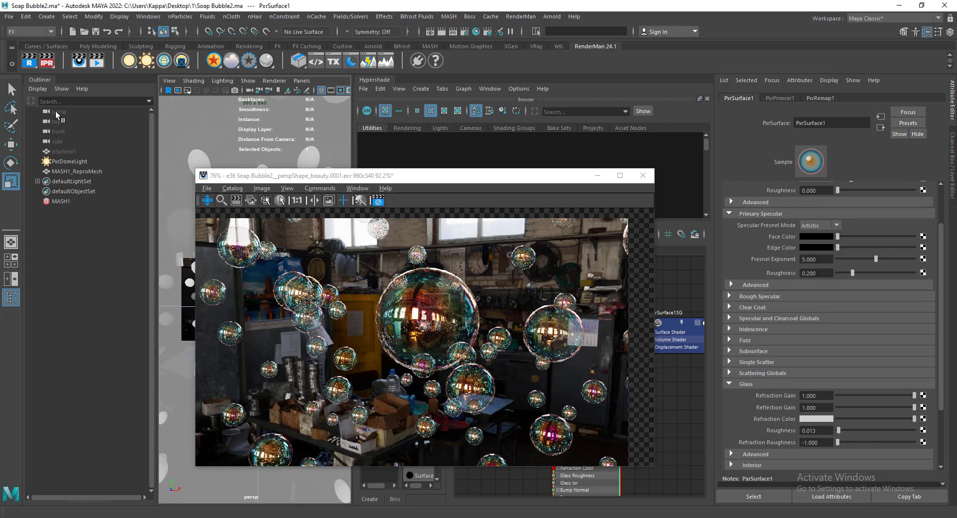
{"action": "left_click", "coordinate": [55, 111]}
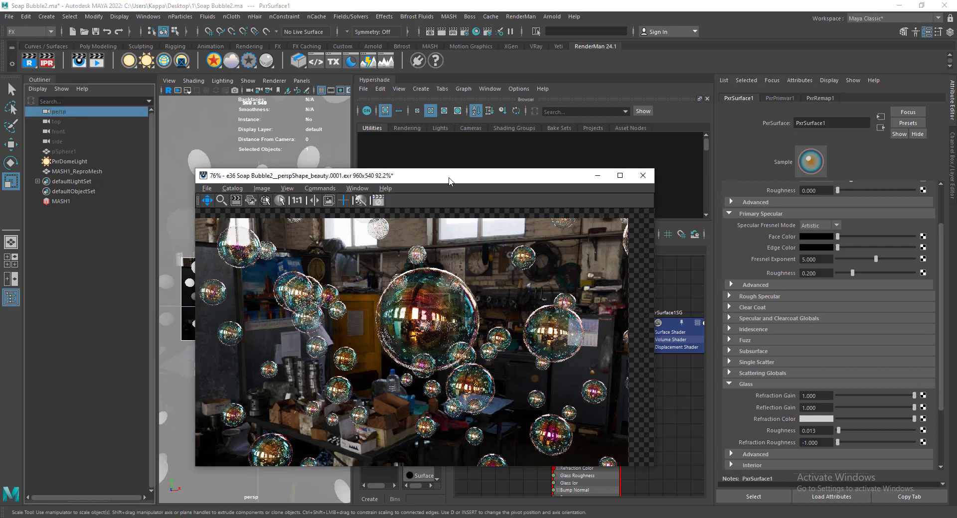
{"action": "left_click_drag", "start_coordinate": [450, 177], "coordinate": [431, 136]}
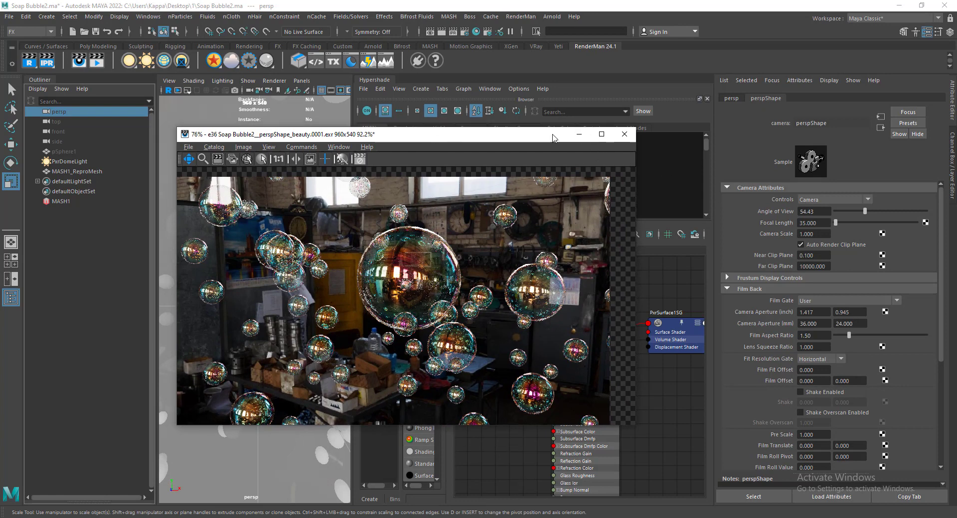
{"action": "left_click", "coordinate": [578, 134]}
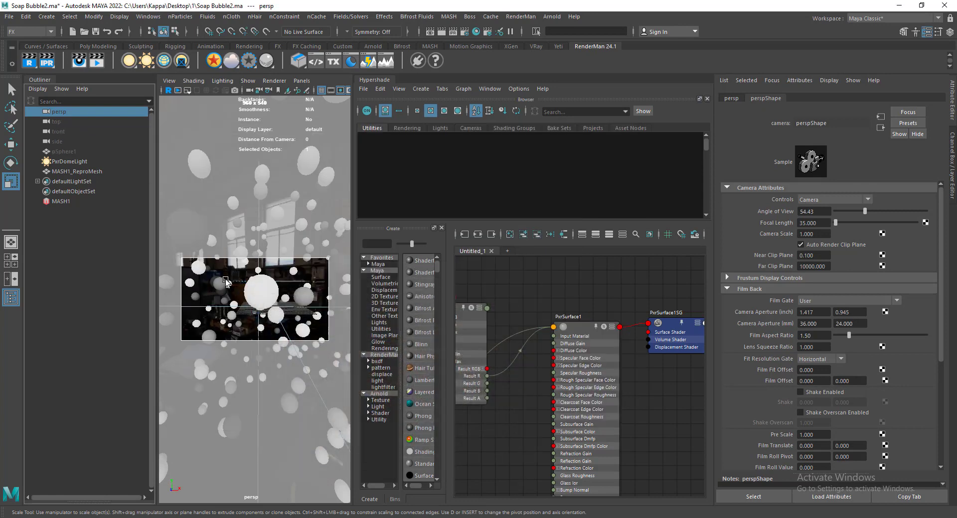
{"action": "scroll", "coordinate": [768, 399], "scroll_direction": "down", "scroll_amount": 5}
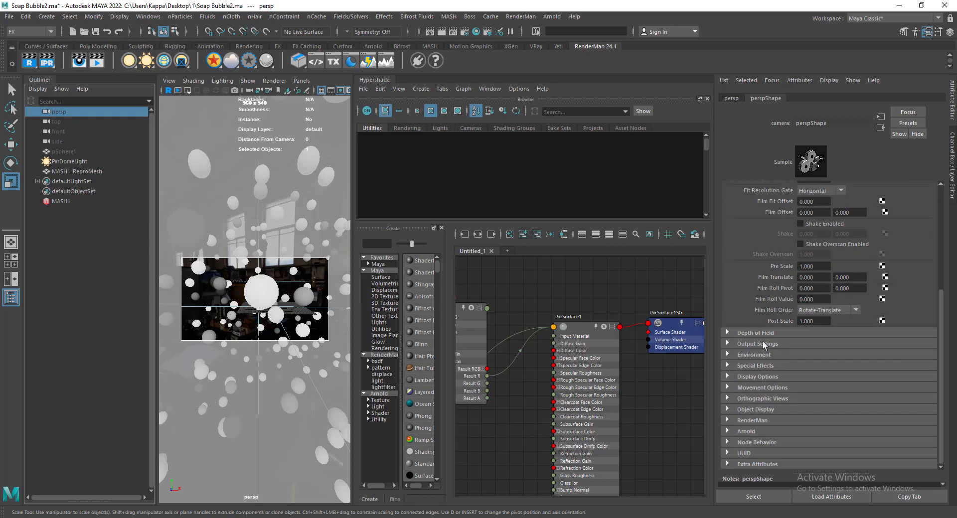
{"action": "left_click", "coordinate": [761, 332]}
{"action": "left_click", "coordinate": [801, 343]}
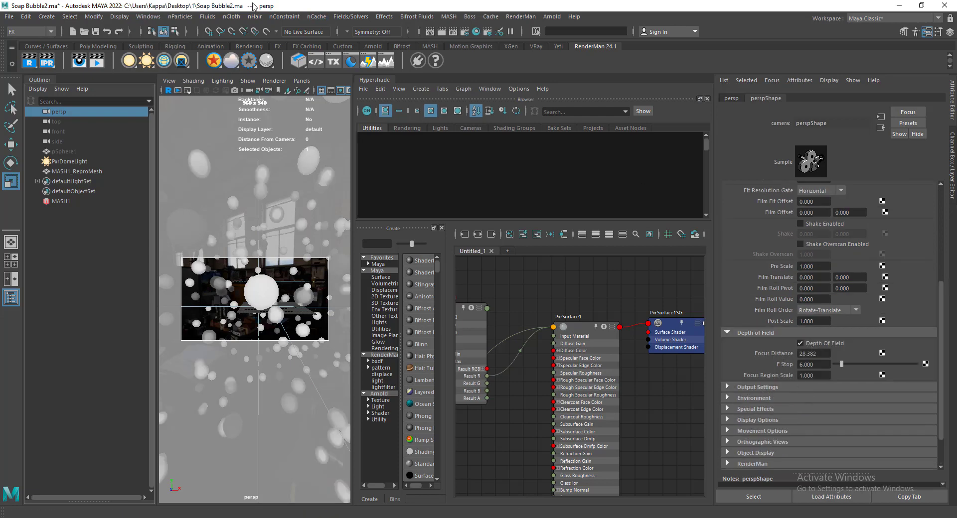
Switch the RenderMan integrator to PxrVisualizer and examine the depth-of-field blur in the live render
{"action": "left_click", "coordinate": [465, 32]}
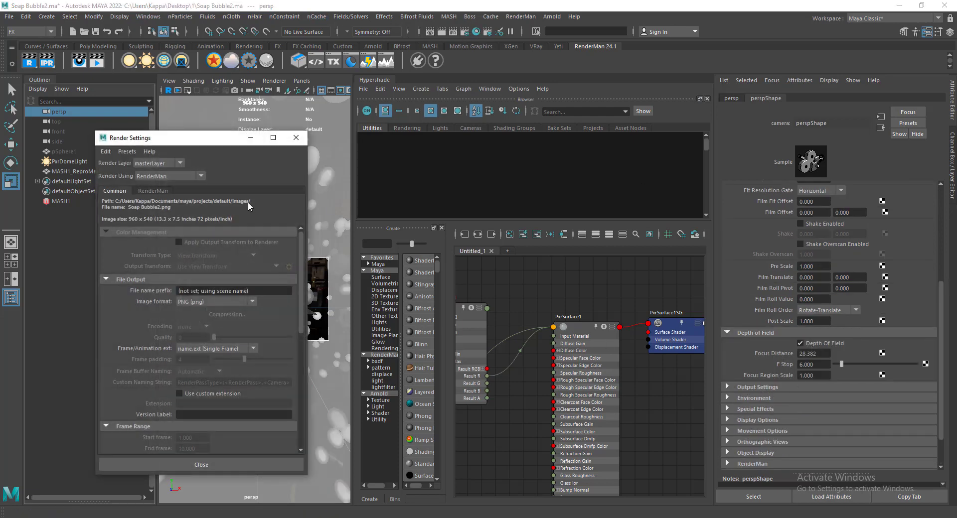
{"action": "left_click", "coordinate": [161, 191]}
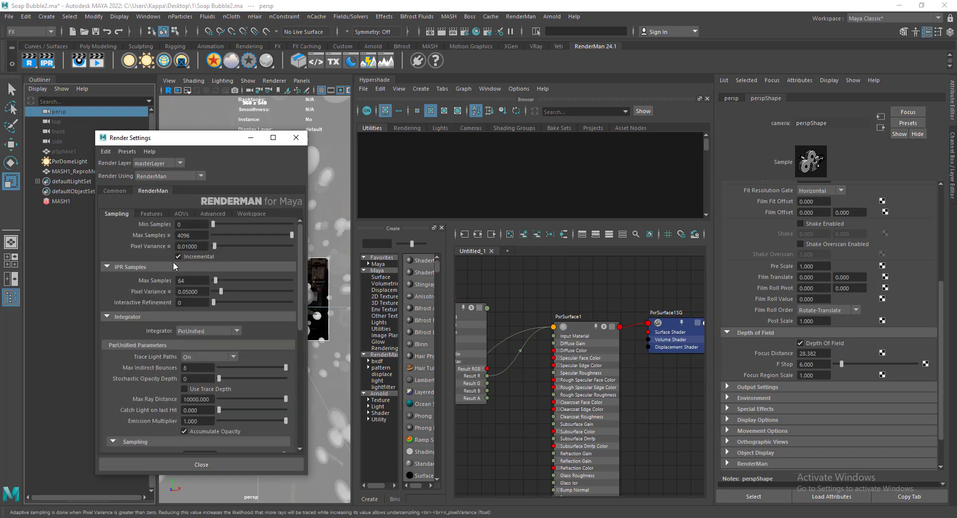
{"action": "scroll", "coordinate": [150, 328], "scroll_direction": "down", "scroll_amount": 2}
{"action": "left_click", "coordinate": [207, 271]}
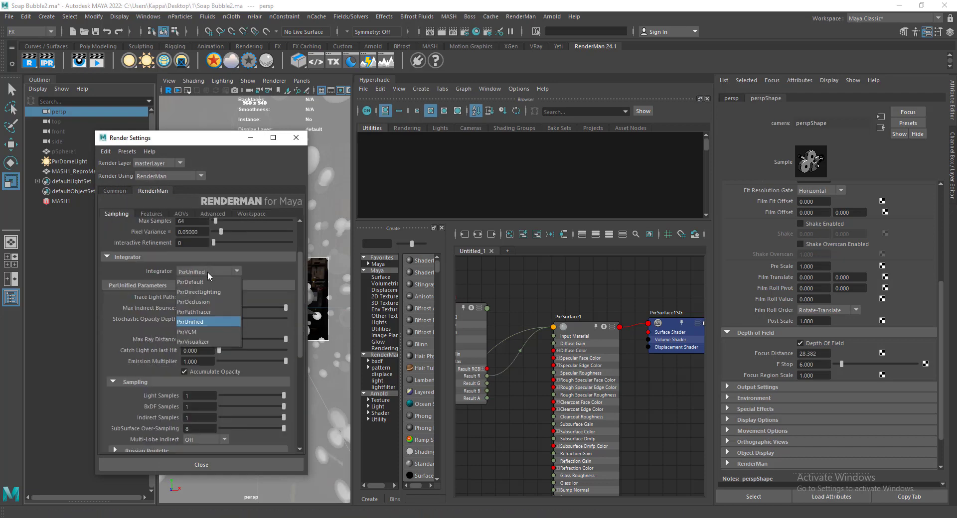
{"action": "left_click", "coordinate": [207, 338]}
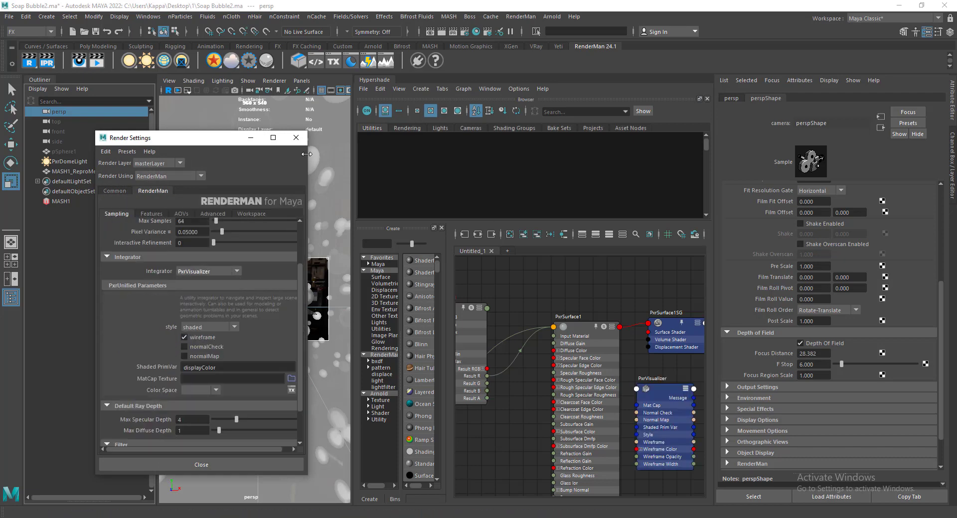
{"action": "left_click", "coordinate": [250, 138]}
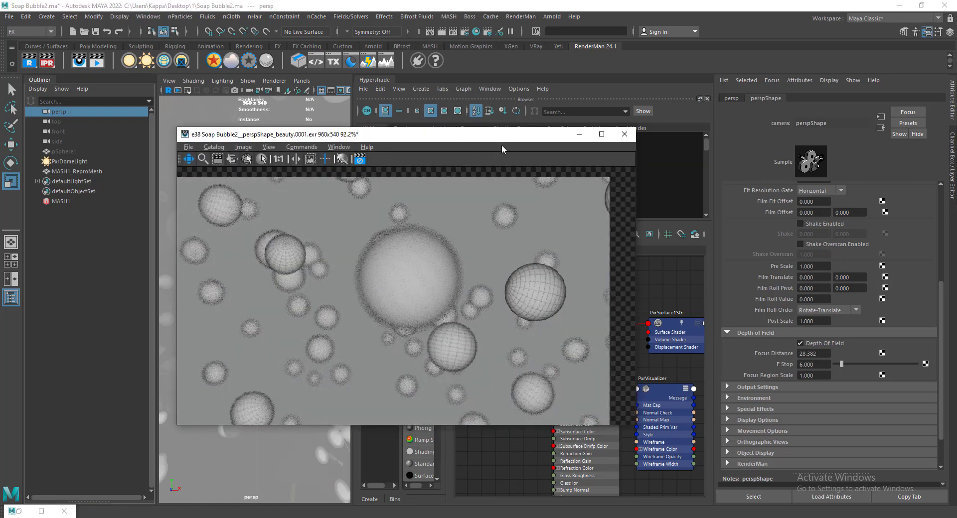
{"action": "left_click_drag", "start_coordinate": [502, 144], "coordinate": [455, 124]}
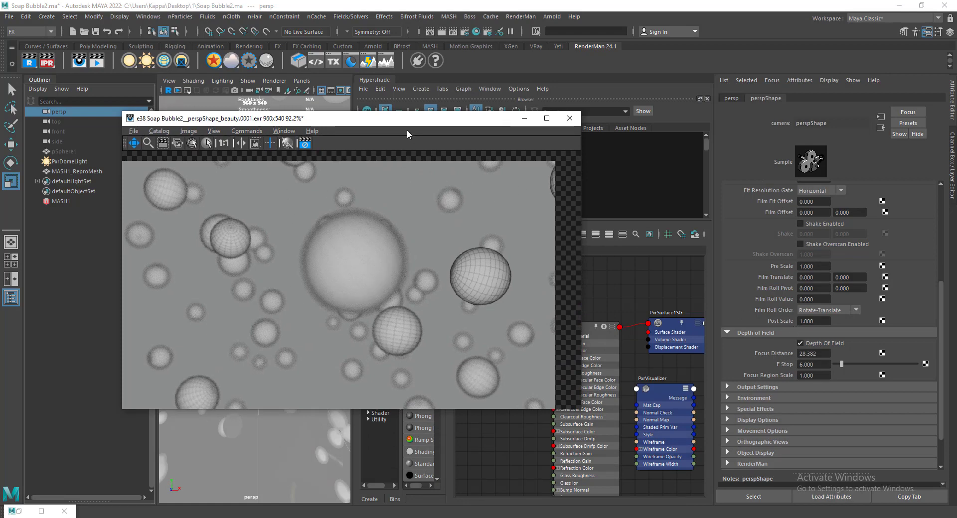
{"action": "left_click_drag", "start_coordinate": [407, 120], "coordinate": [538, 125]}
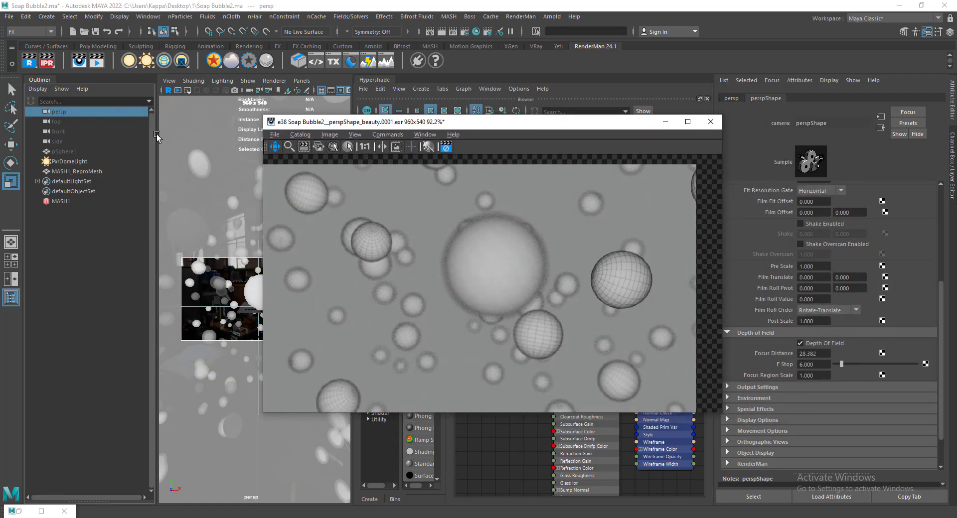
Create a polygon sphere and move it to the central bubble to gauge its distance from the camera
{"action": "left_click", "coordinate": [97, 46]}
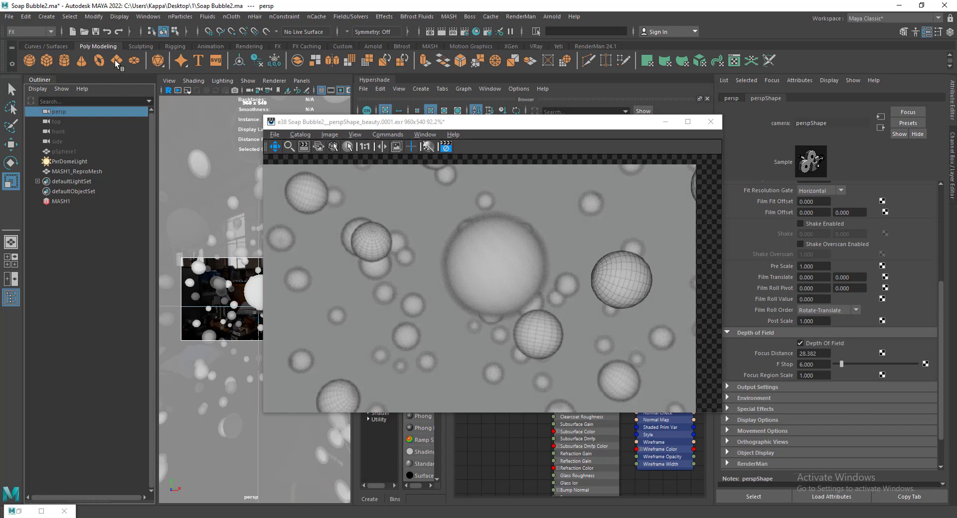
{"action": "left_click", "coordinate": [29, 61]}
{"action": "left_click_drag", "start_coordinate": [559, 129], "coordinate": [723, 128]}
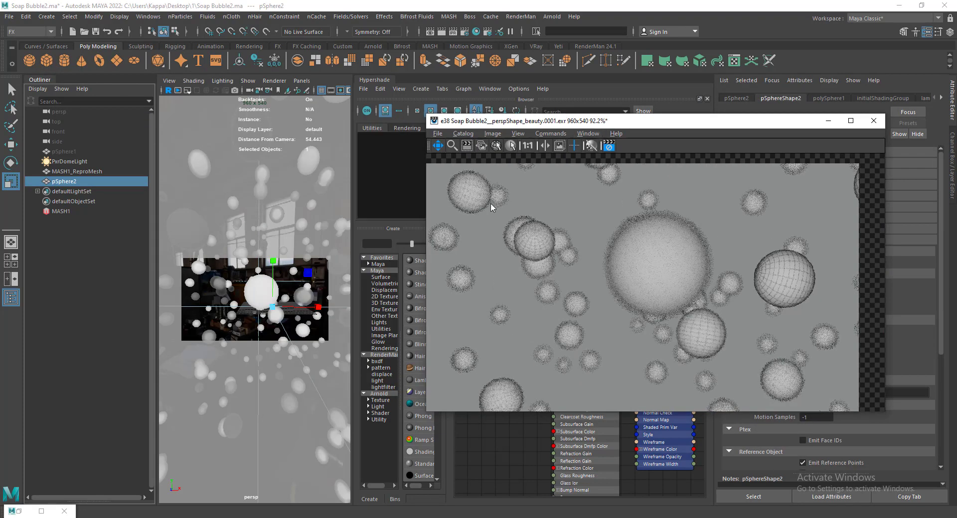
{"action": "middle_click", "coordinate": [283, 332]}
{"action": "key", "text": "w"}
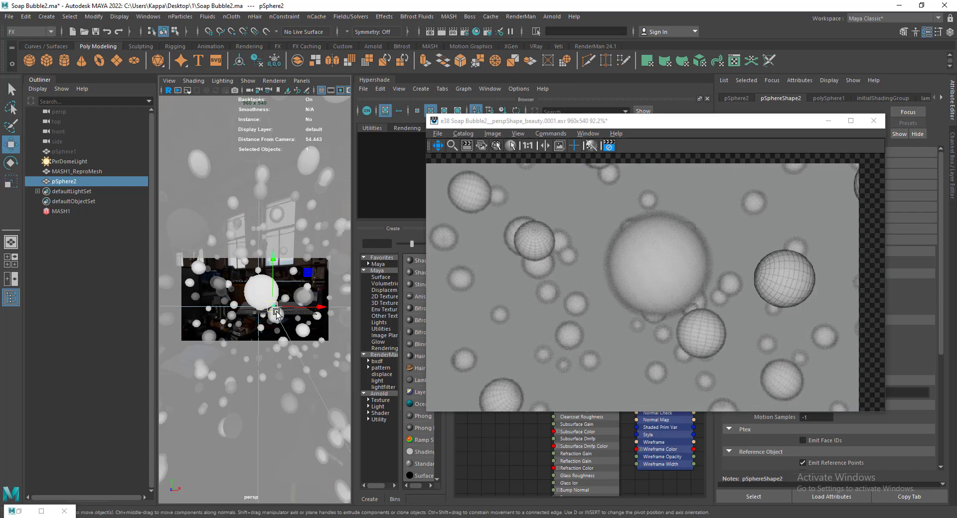
{"action": "left_click_drag", "start_coordinate": [273, 310], "coordinate": [263, 294]}
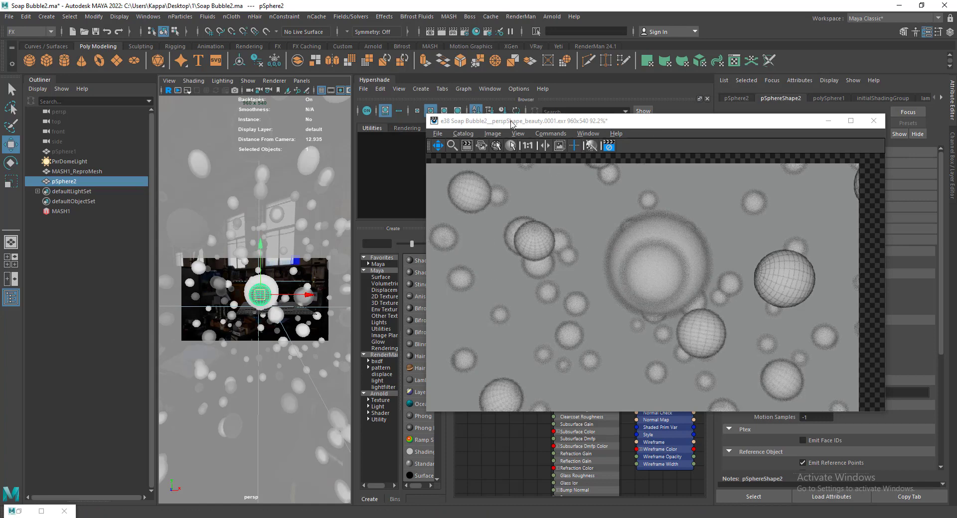
Set the persp camera's Focus Distance to 13 to bring the central bubble into focus
{"action": "left_click_drag", "start_coordinate": [511, 124], "coordinate": [264, 336]}
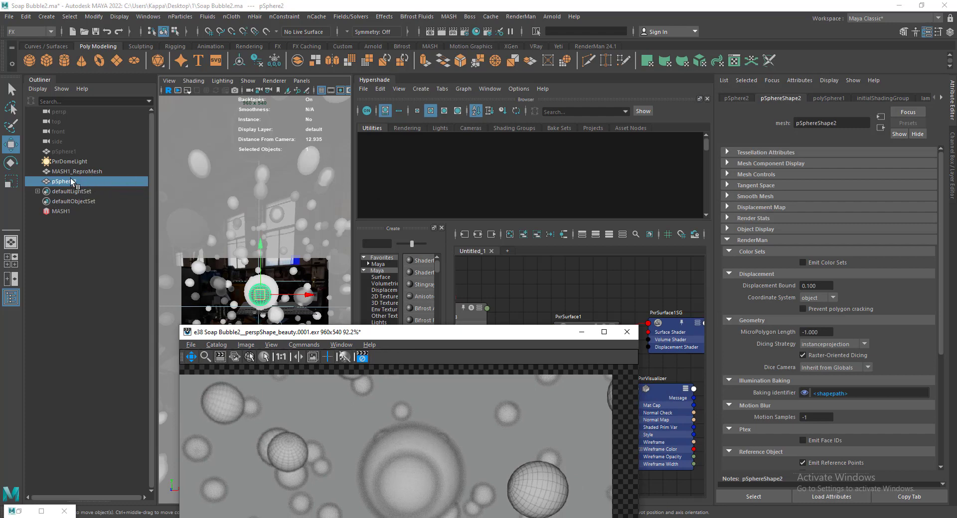
{"action": "left_click", "coordinate": [67, 112]}
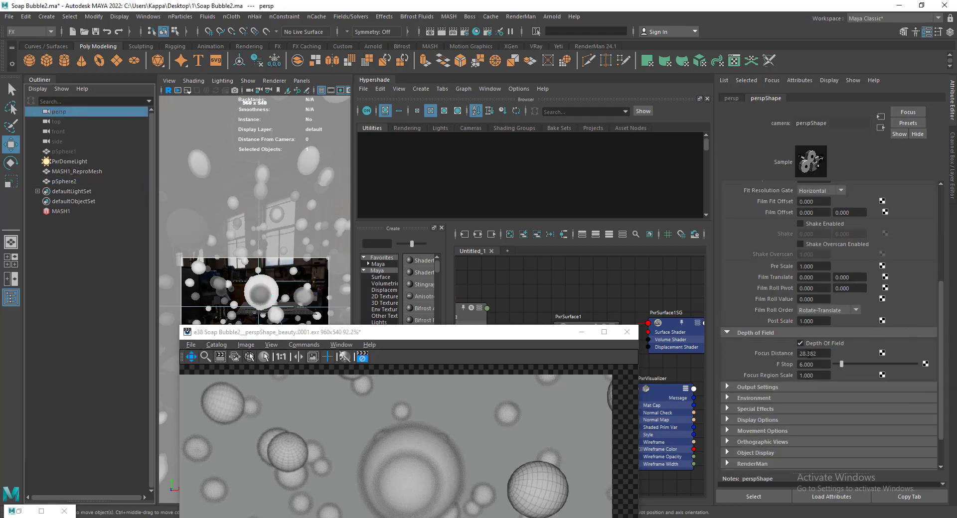
{"action": "left_click_drag", "start_coordinate": [820, 352], "coordinate": [776, 356]}
{"action": "type", "text": "13"}
{"action": "left_click_drag", "start_coordinate": [458, 338], "coordinate": [443, 173]}
{"action": "key", "text": "Return"}
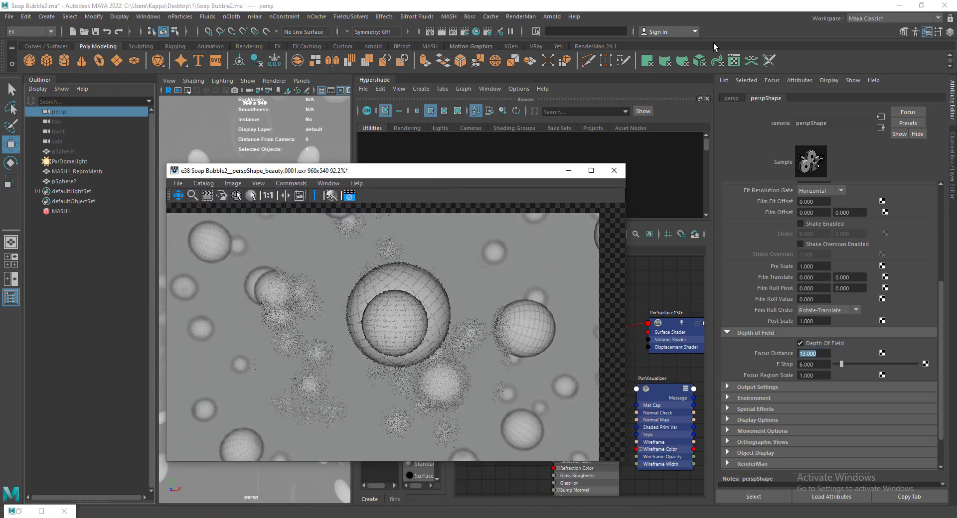
Try an F Stop of 8 and a Focus Region Scale of 2 for the persp camera's depth of field
{"action": "left_click", "coordinate": [608, 47]}
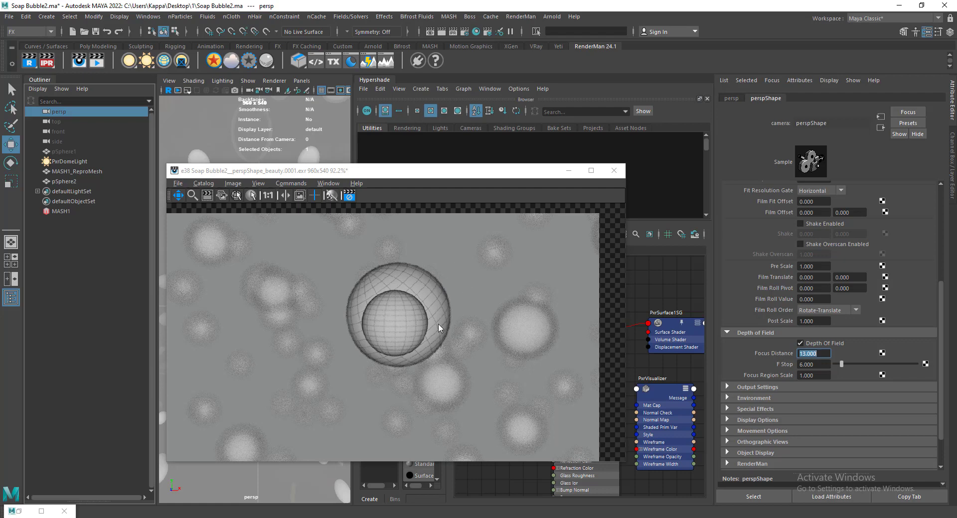
{"action": "left_click", "coordinate": [822, 366]}
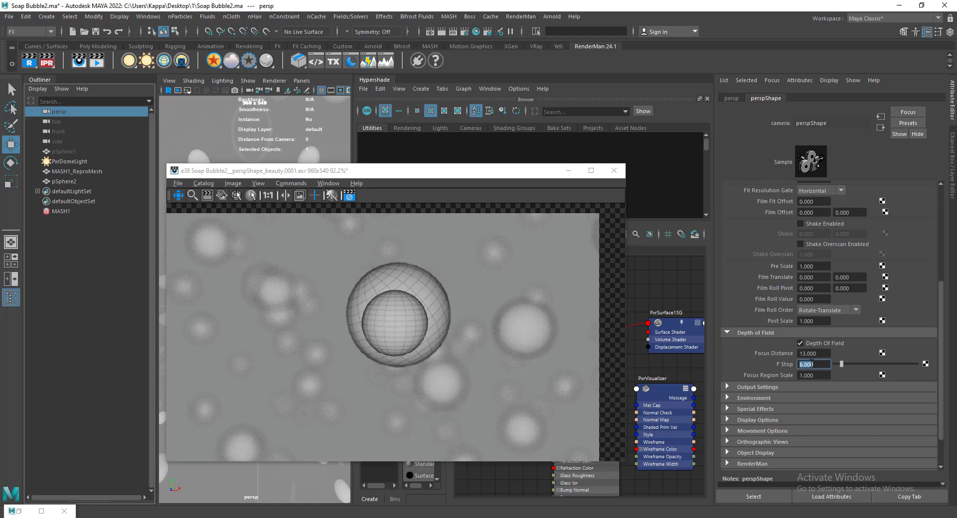
{"action": "type", "text": "8"}
{"action": "key", "text": "Return"}
{"action": "key", "text": "Tab"}
{"action": "type", "text": "2"}
{"action": "key", "text": "Return"}
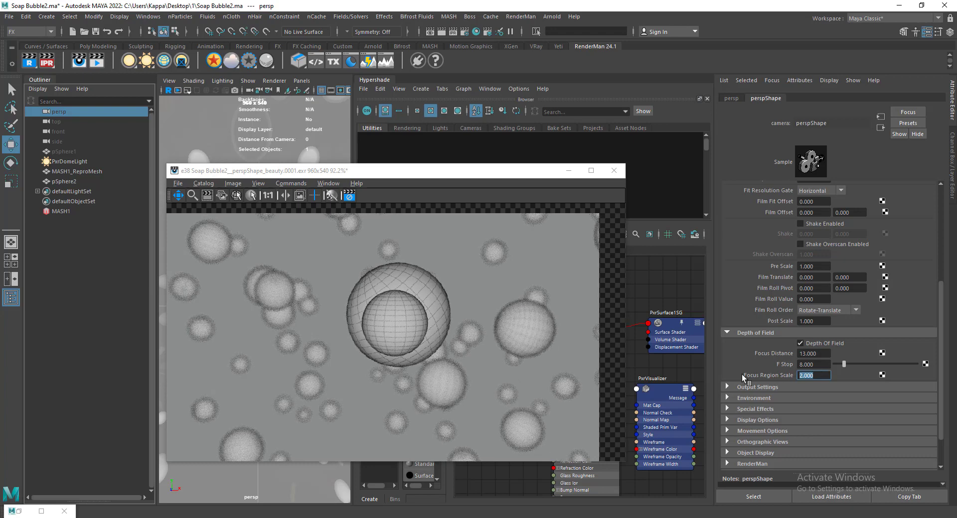
Set the persp camera's Focus Region Scale to 1.5 and its F Stop to 7
{"action": "type", "text": "1.5"}
{"action": "key", "text": "Return"}
{"action": "key", "text": "shift+Tab"}
{"action": "type", "text": "7"}
{"action": "key", "text": "Return"}
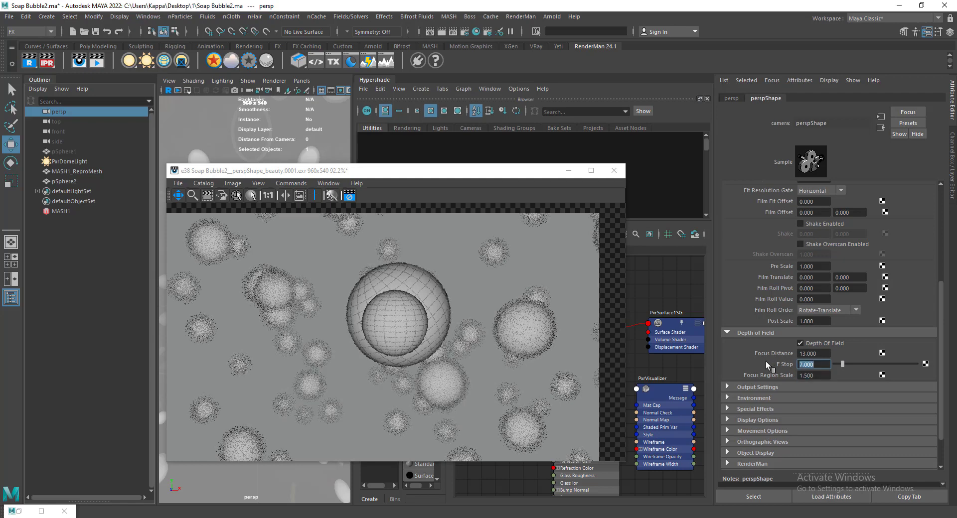
Stop the live render and hide the distance-gauge sphere pSphere2
{"action": "left_click", "coordinate": [349, 196]}
{"action": "left_click_drag", "start_coordinate": [368, 171], "coordinate": [538, 170]}
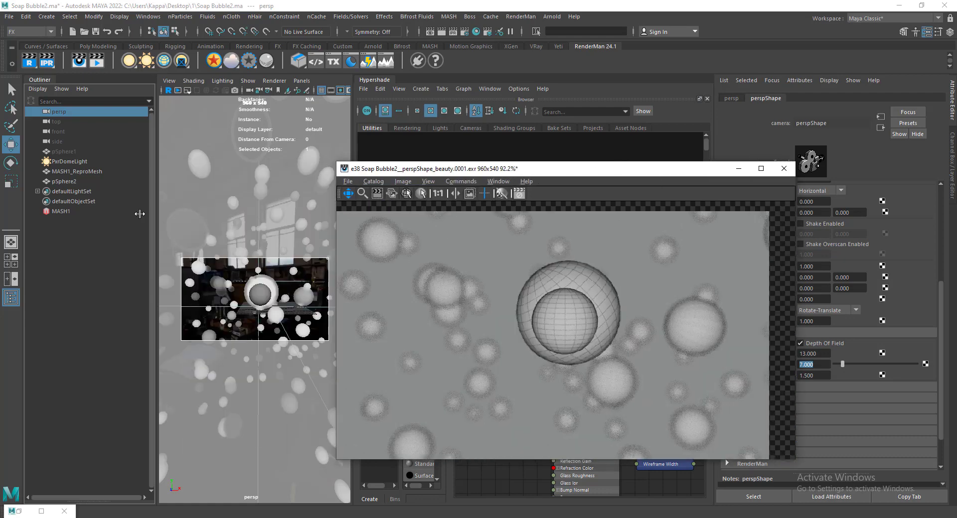
{"action": "left_click", "coordinate": [68, 182]}
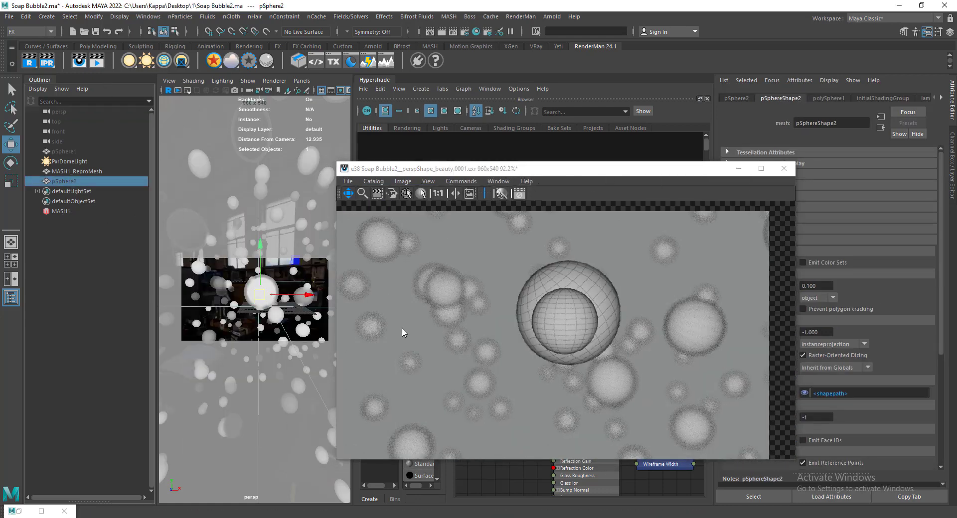
Switch the RenderMan integrator from the visualizer to PxrUnified in the render settings
{"action": "left_click", "coordinate": [417, 60]}
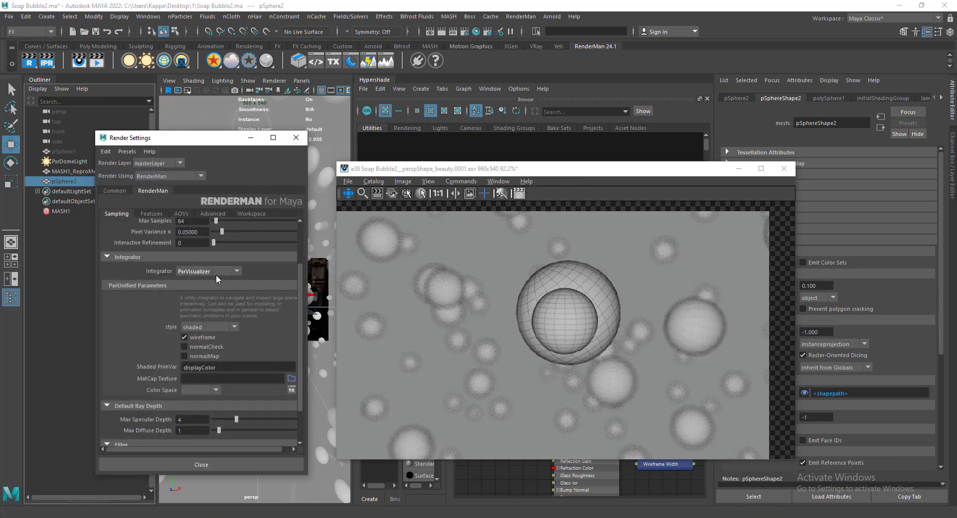
{"action": "left_click", "coordinate": [214, 272]}
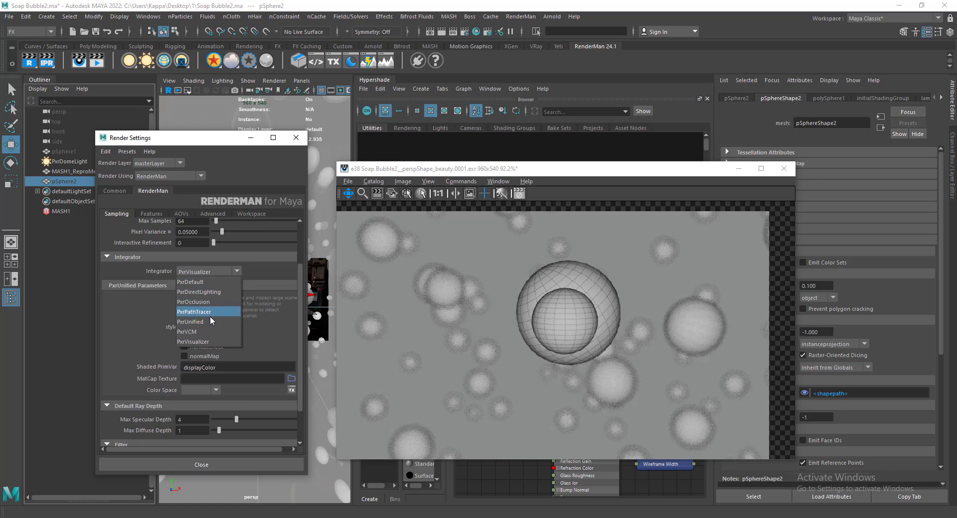
{"action": "left_click", "coordinate": [211, 322]}
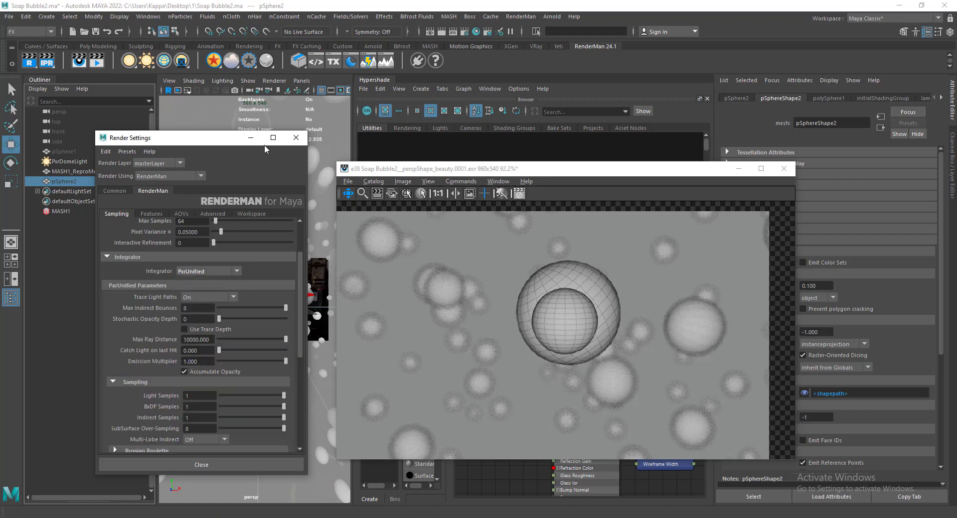
{"action": "left_click", "coordinate": [251, 137]}
Start a RenderMan render of the soap bubble scene through the persp camera
{"action": "left_click_drag", "start_coordinate": [478, 173], "coordinate": [421, 156]}
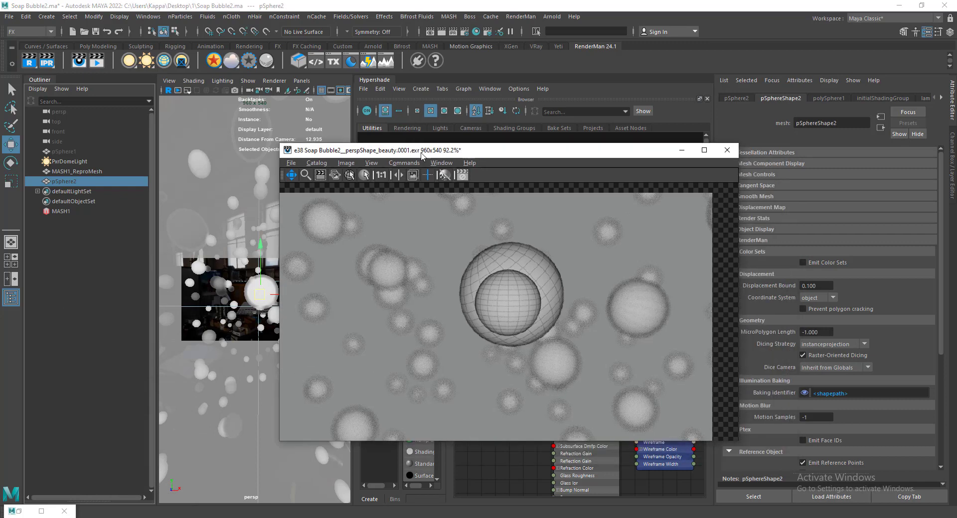
{"action": "left_click", "coordinate": [30, 64]}
{"action": "left_click_drag", "start_coordinate": [548, 154], "coordinate": [414, 110]}
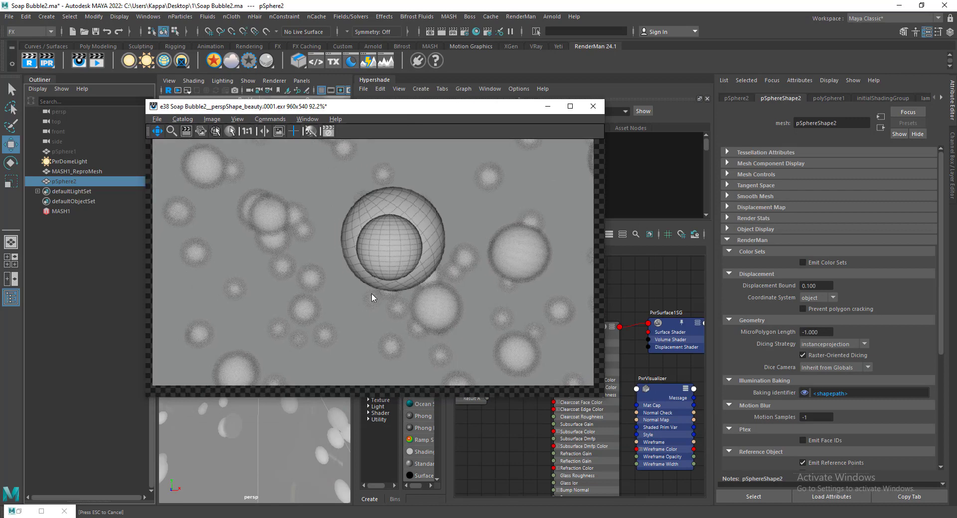